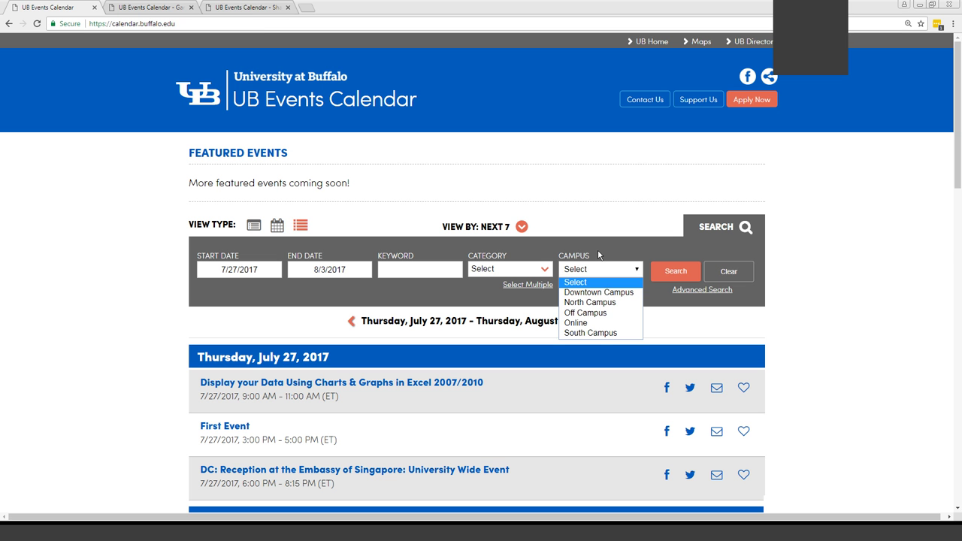
# Check the Advanced Search Event Format and Audience options, leave both unset, and collapse the filter bar
pyautogui.click(689, 293)
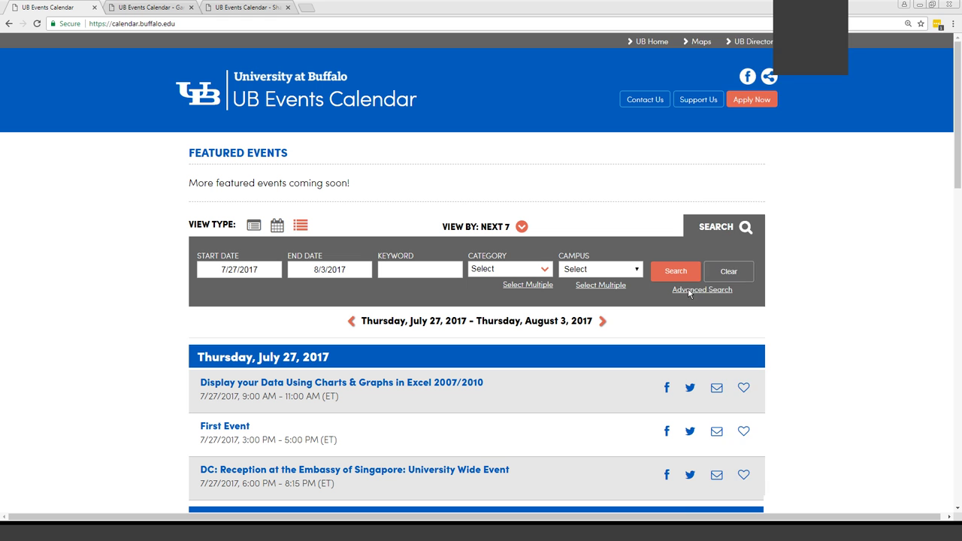
pyautogui.click(689, 292)
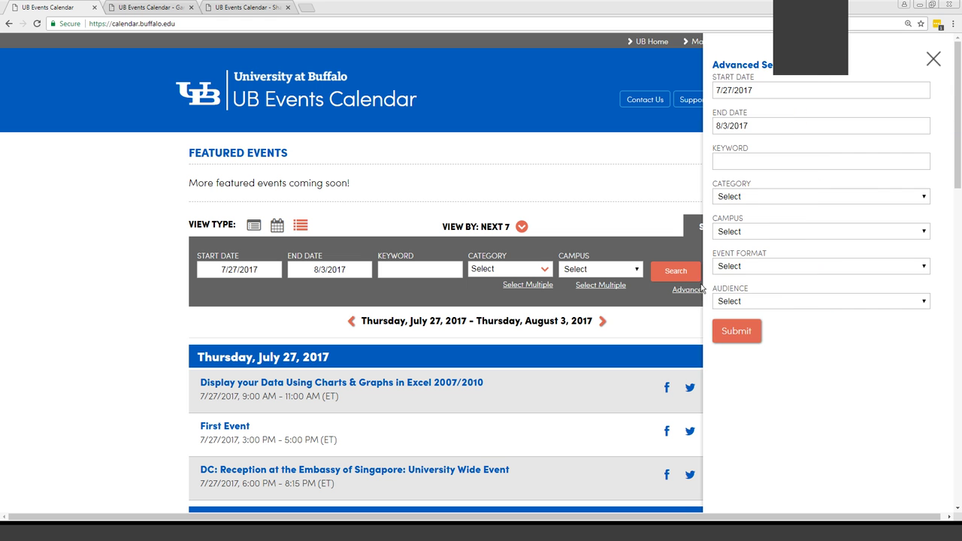
pyautogui.click(749, 264)
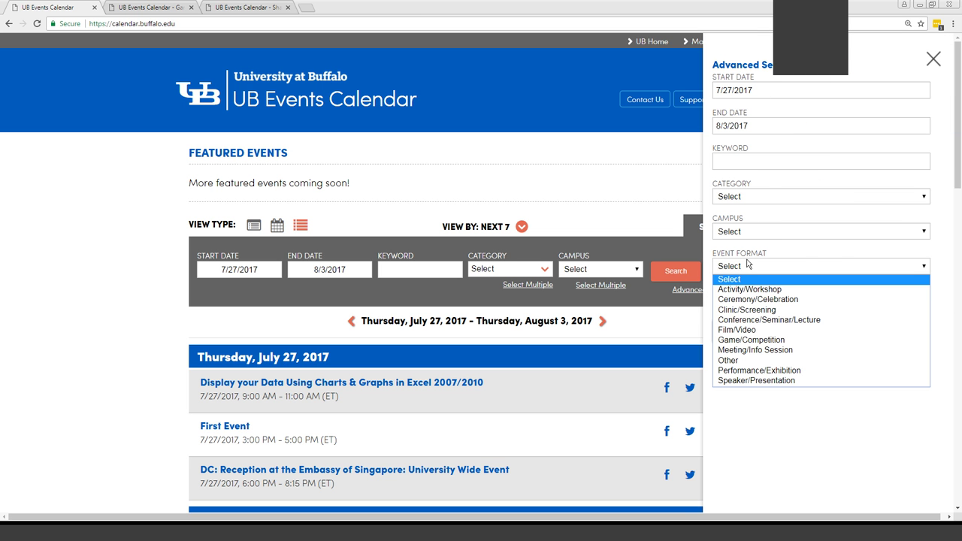
pyautogui.click(748, 264)
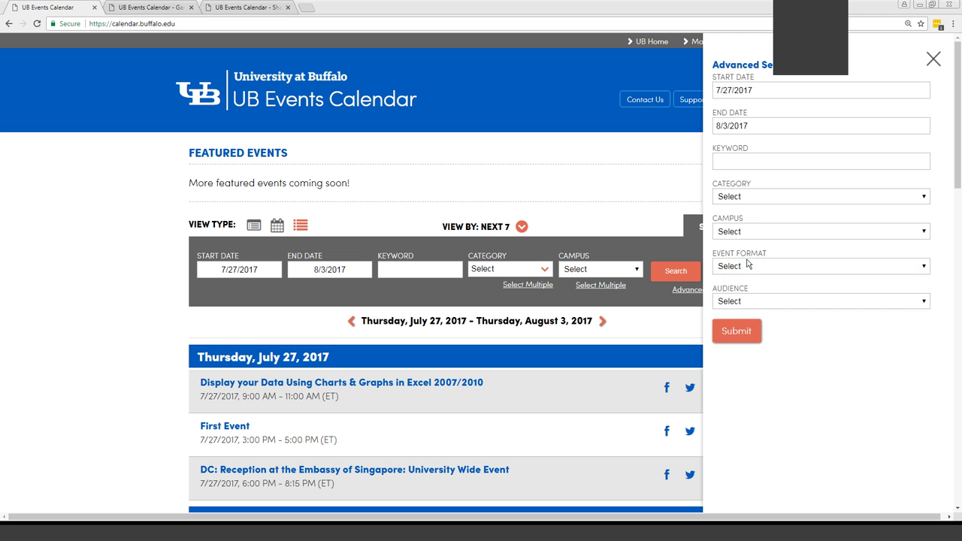
pyautogui.click(748, 305)
pyautogui.click(748, 304)
pyautogui.click(932, 58)
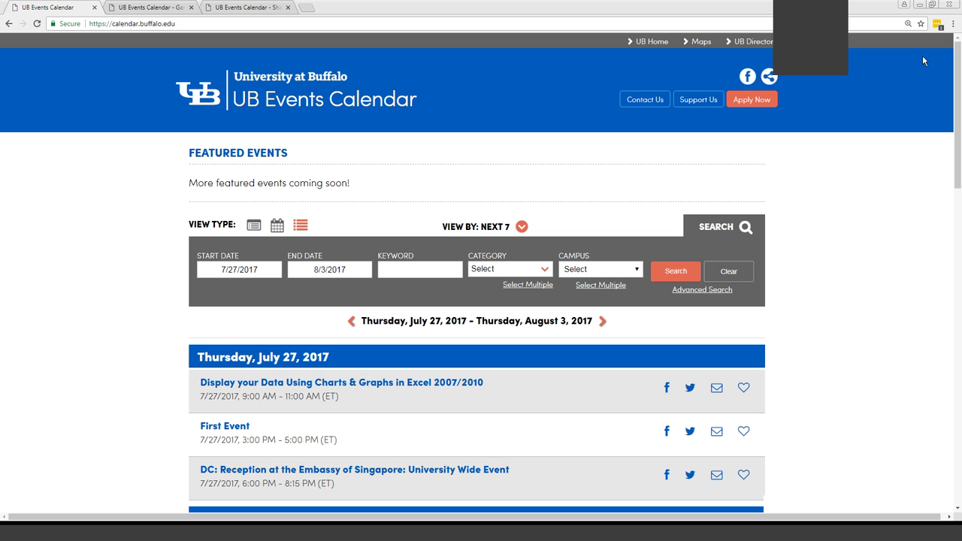
pyautogui.click(712, 230)
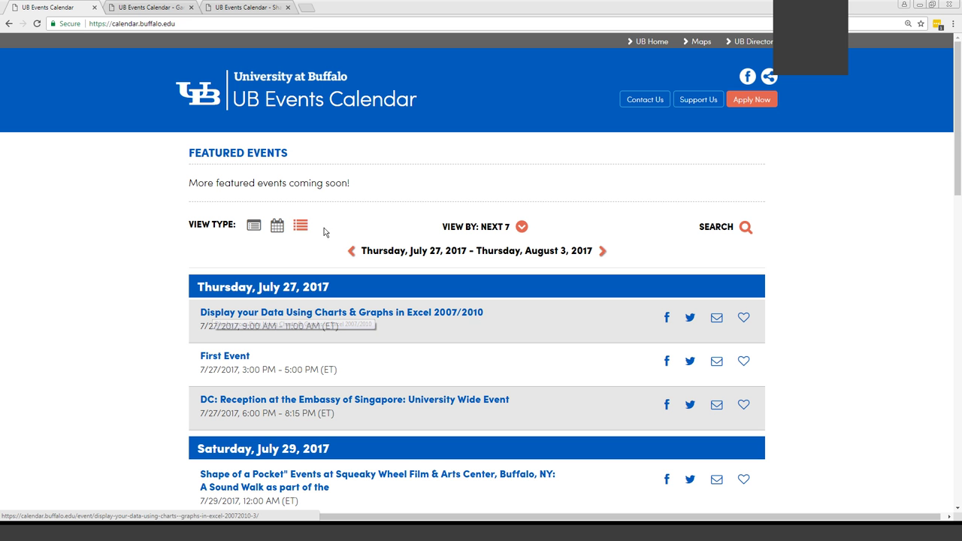
# Switch to the month grid view and browse the July 2017 calendar, July 1–31
pyautogui.click(278, 226)
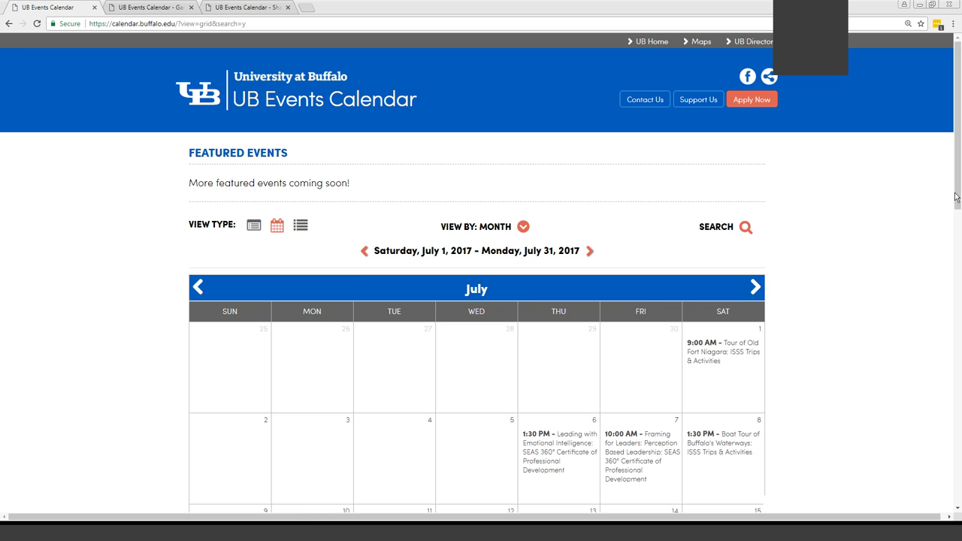
pyautogui.moveTo(958, 199); pyautogui.dragTo(959, 275)
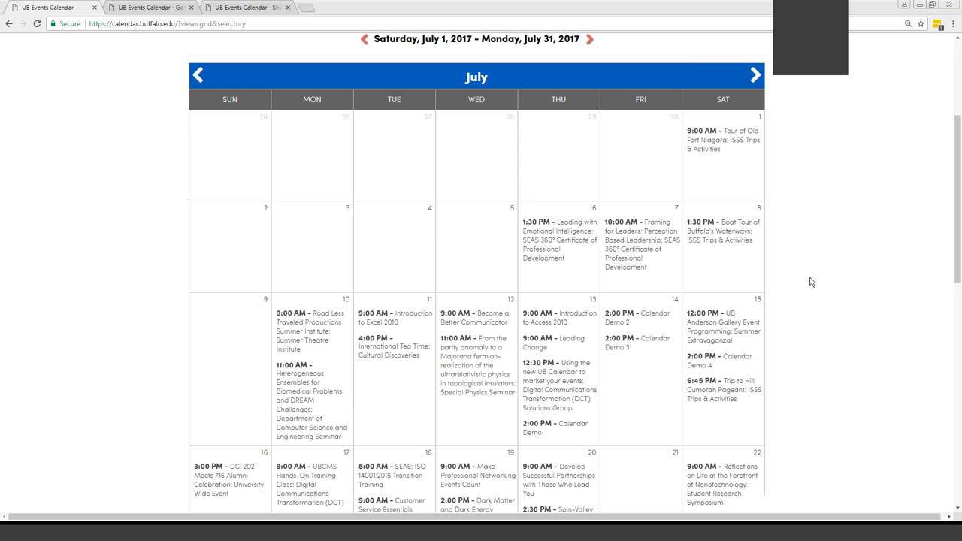
pyautogui.scroll(3, 808, 282)
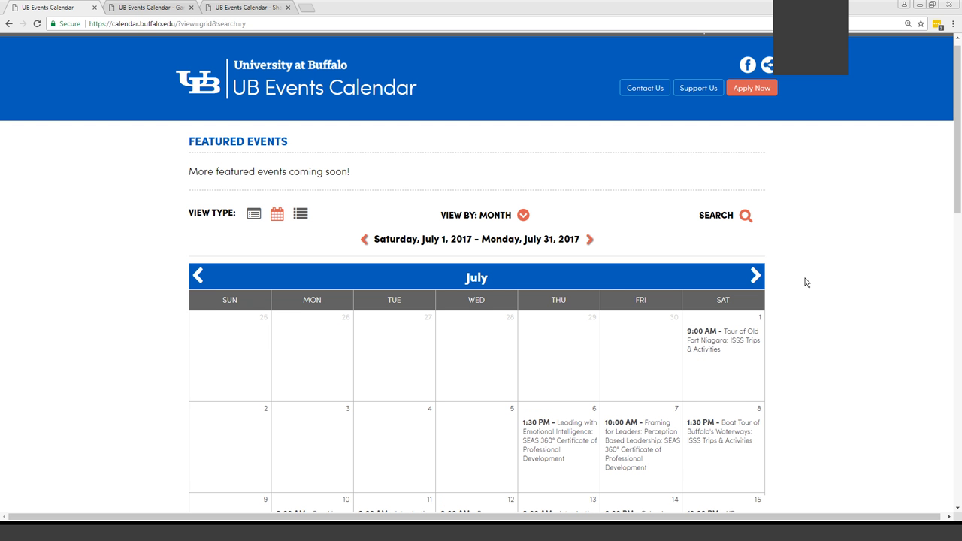
# Switch to Summary View and browse July's event summaries down to the July 14 demos
pyautogui.click(255, 216)
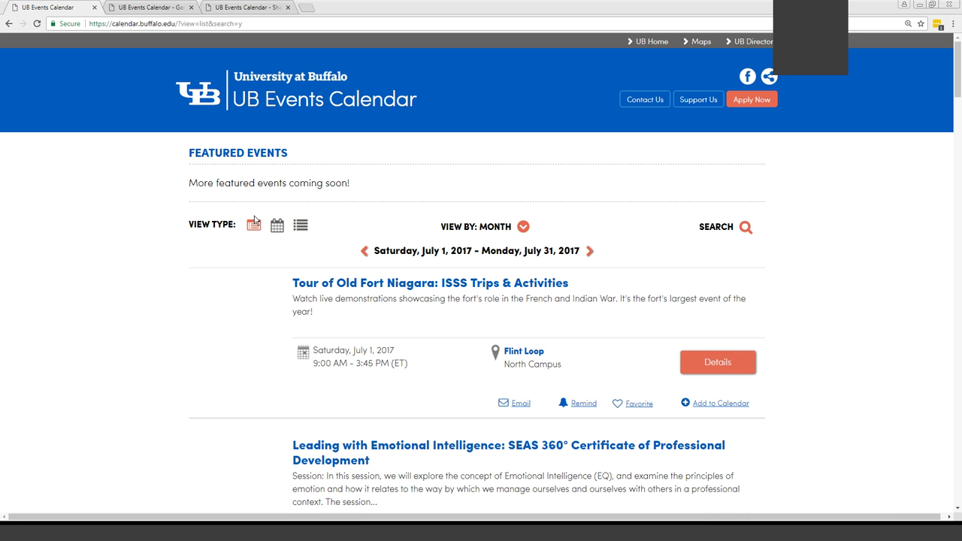
pyautogui.scroll(-1, 886, 324)
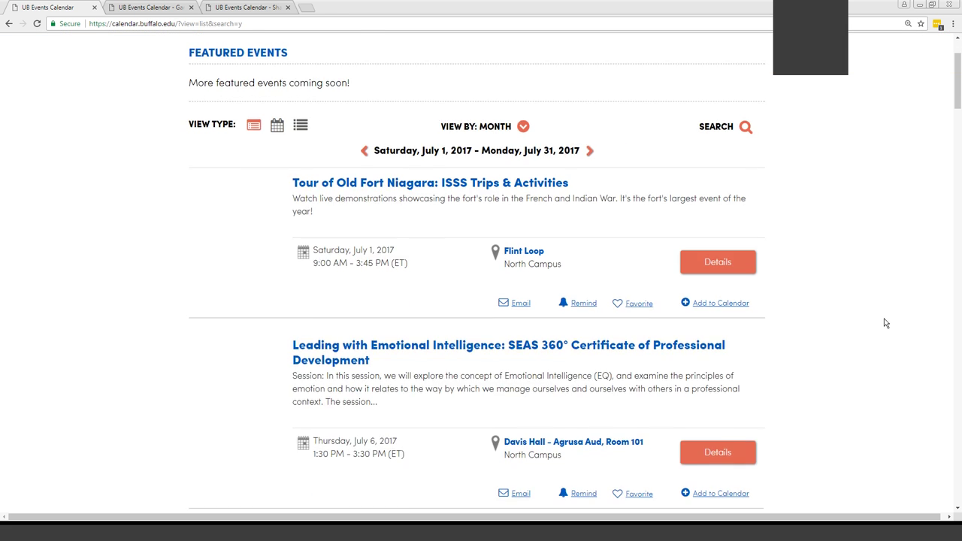
pyautogui.scroll(-1, 886, 323)
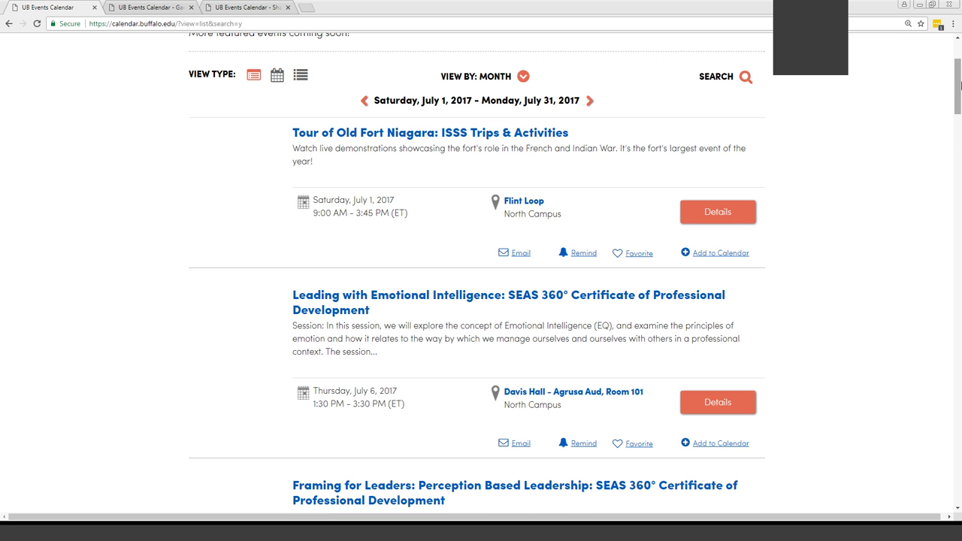
pyautogui.moveTo(960, 85); pyautogui.dragTo(957, 351)
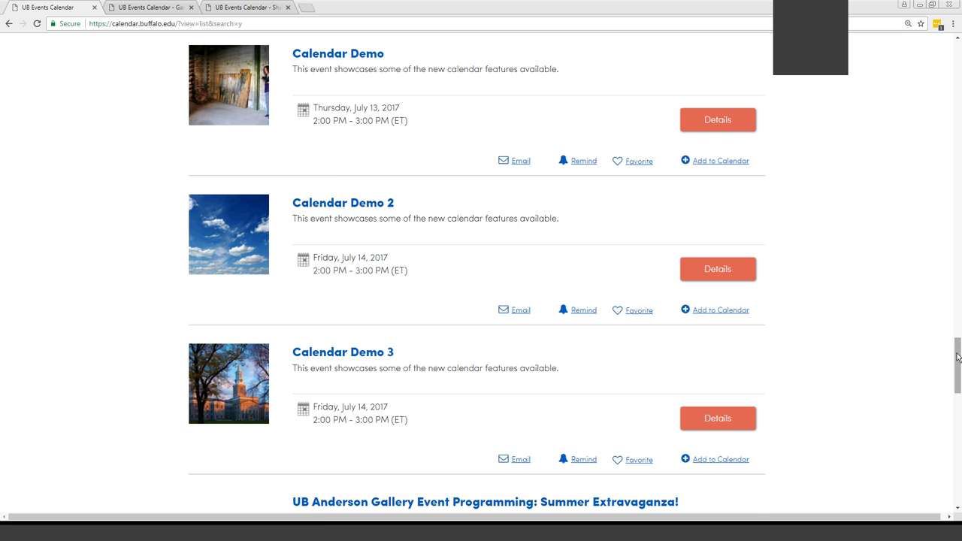
pyautogui.moveTo(958, 357); pyautogui.dragTo(957, 59)
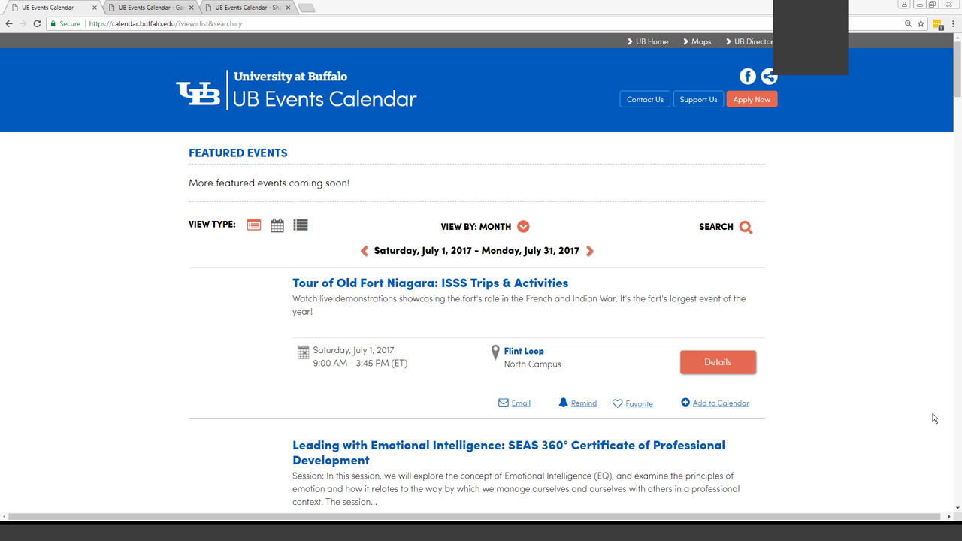
pyautogui.rightClick(865, 278)
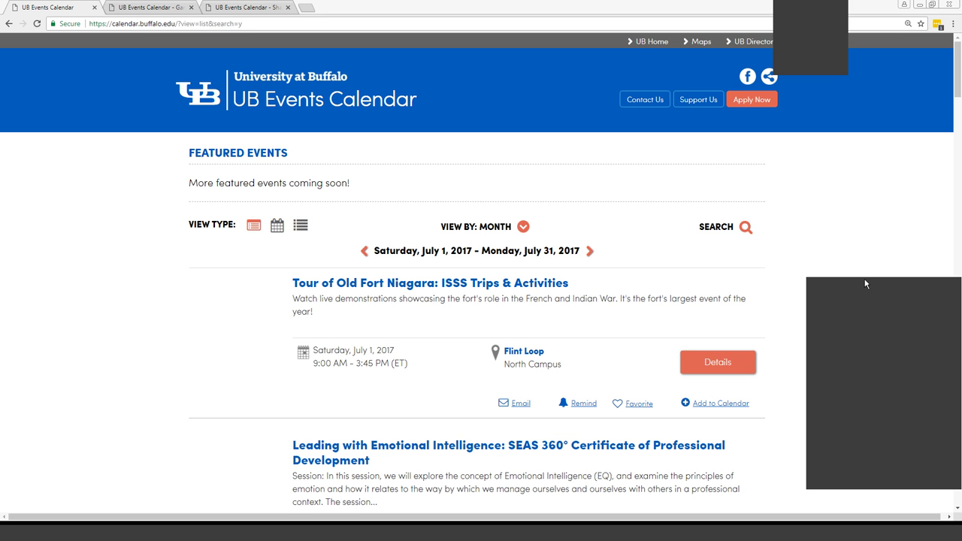
pyautogui.rightClick(826, 352)
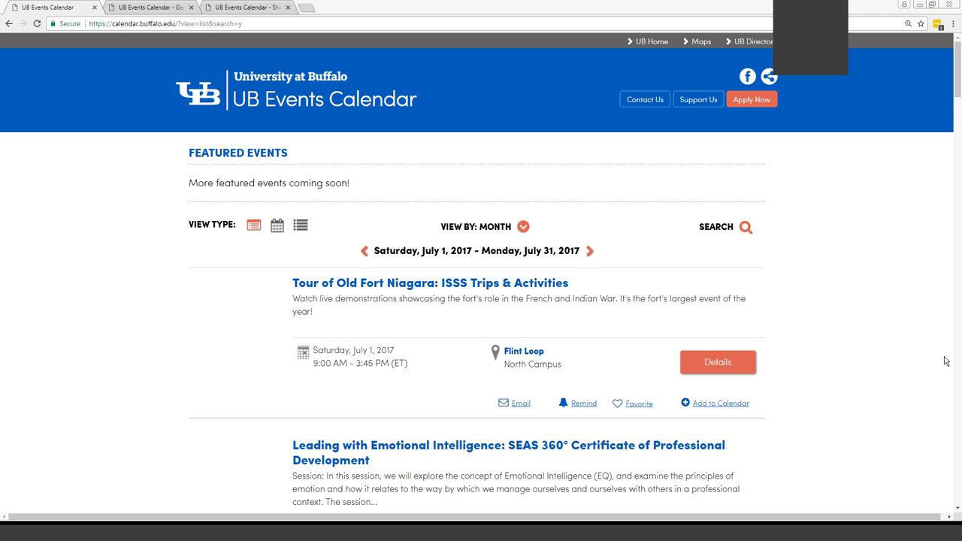
# Switch to the compact list view of July 2017 events grouped by date
pyautogui.click(300, 225)
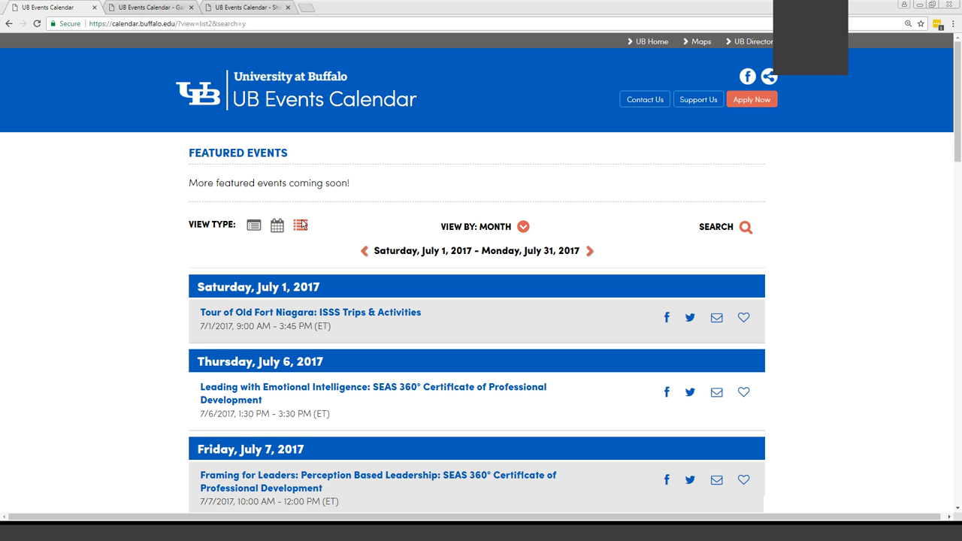
pyautogui.click(301, 225)
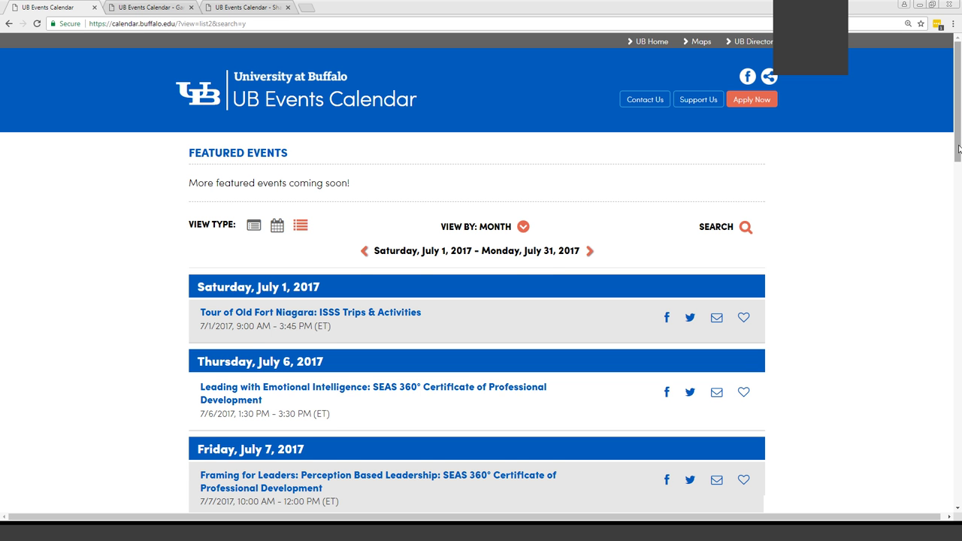
pyautogui.moveTo(959, 150); pyautogui.dragTo(959, 166)
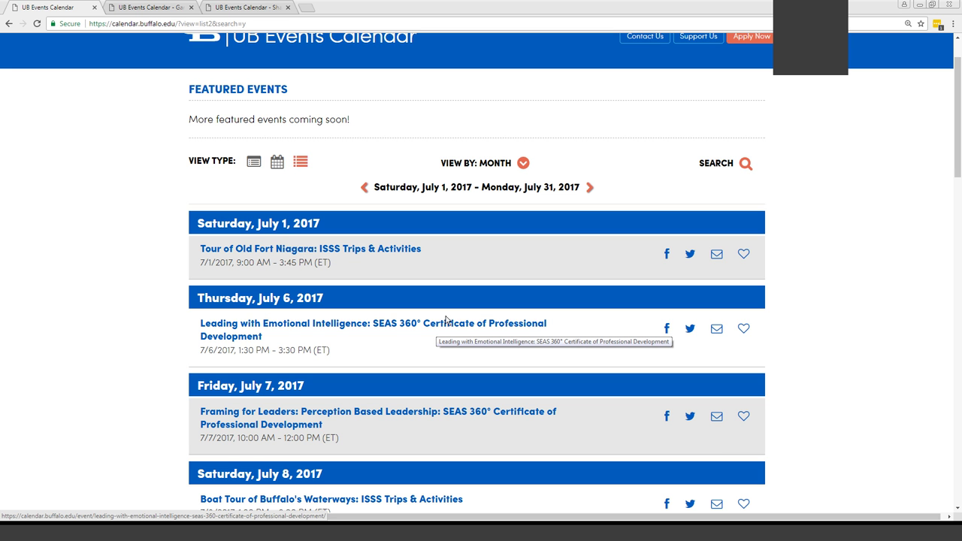
# Show the Garden Walk & Guided Historical Walking Tour page and highlight its Presented by line
pyautogui.click(170, 7)
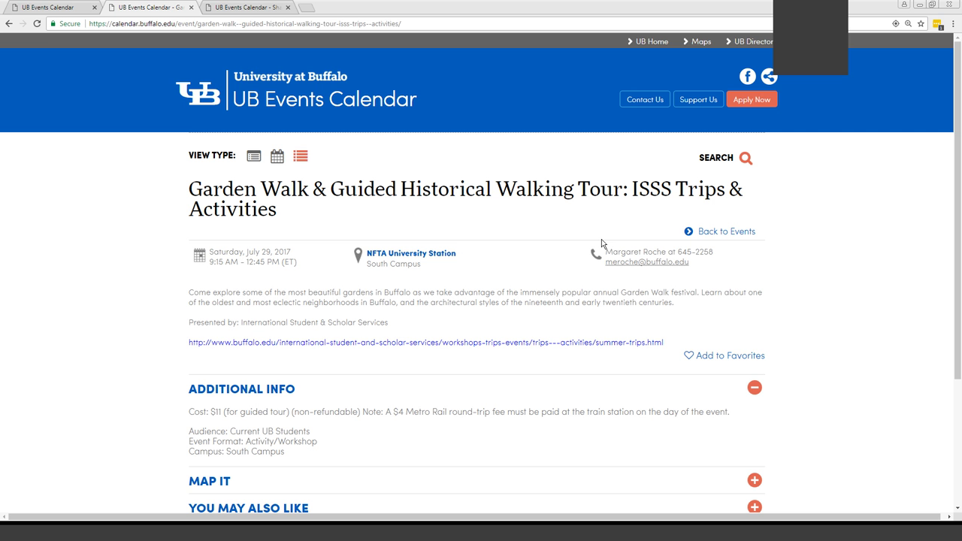
pyautogui.moveTo(189, 293); pyautogui.dragTo(189, 322)
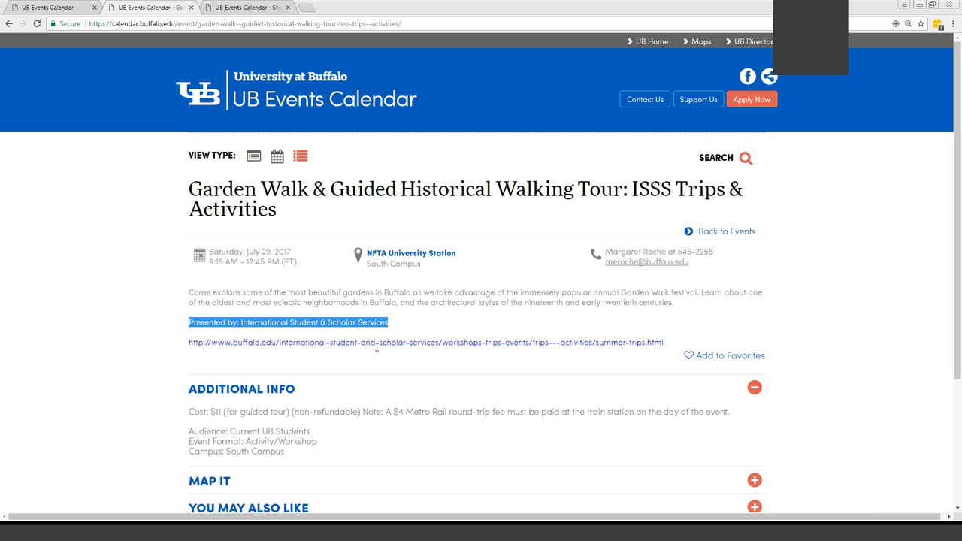
# Collapse the ADDITIONAL INFO section on the Garden Walk event page
pyautogui.moveTo(957, 272); pyautogui.dragTo(959, 359)
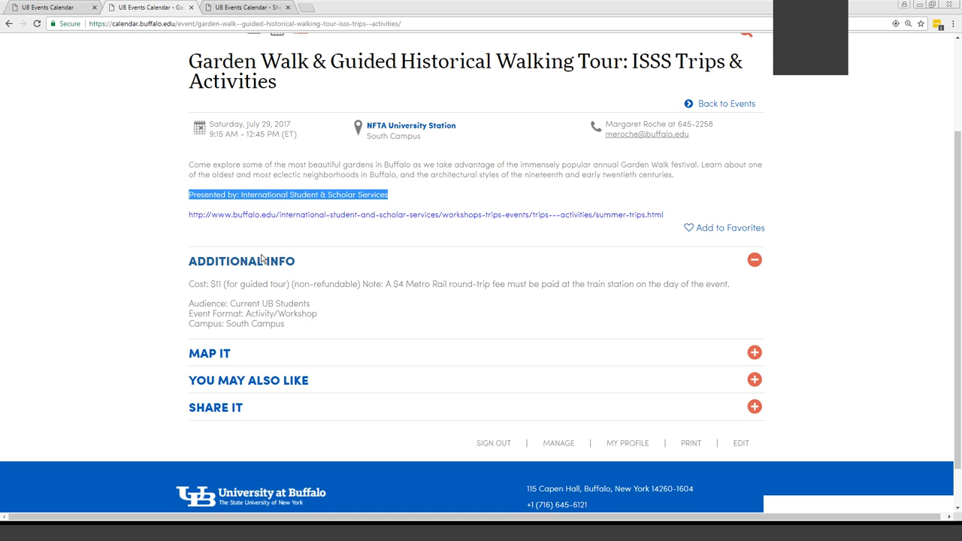
pyautogui.click(256, 262)
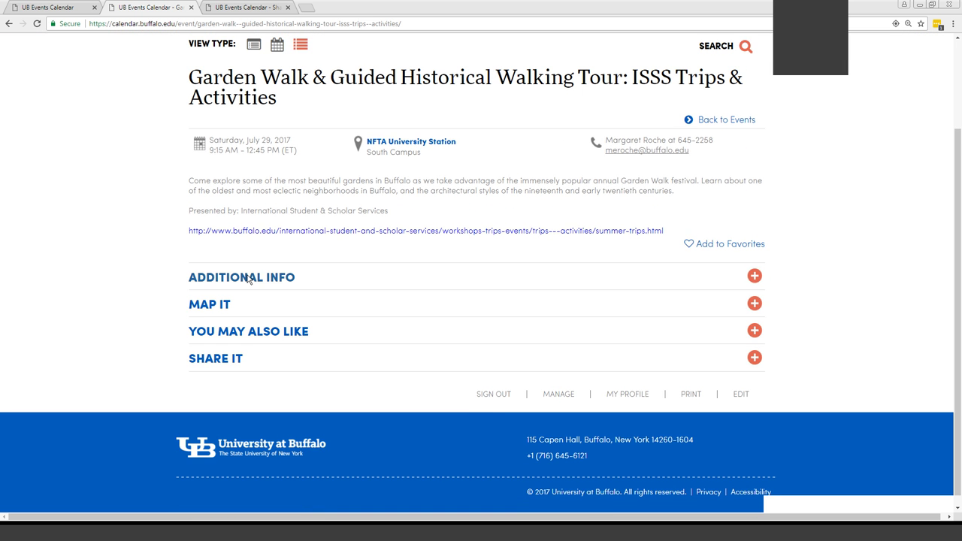
pyautogui.click(250, 278)
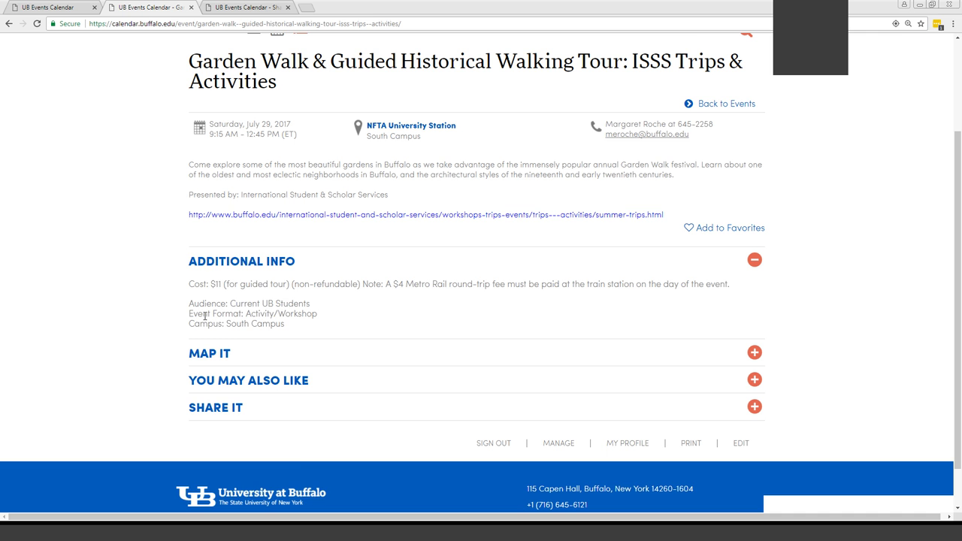
pyautogui.click(208, 262)
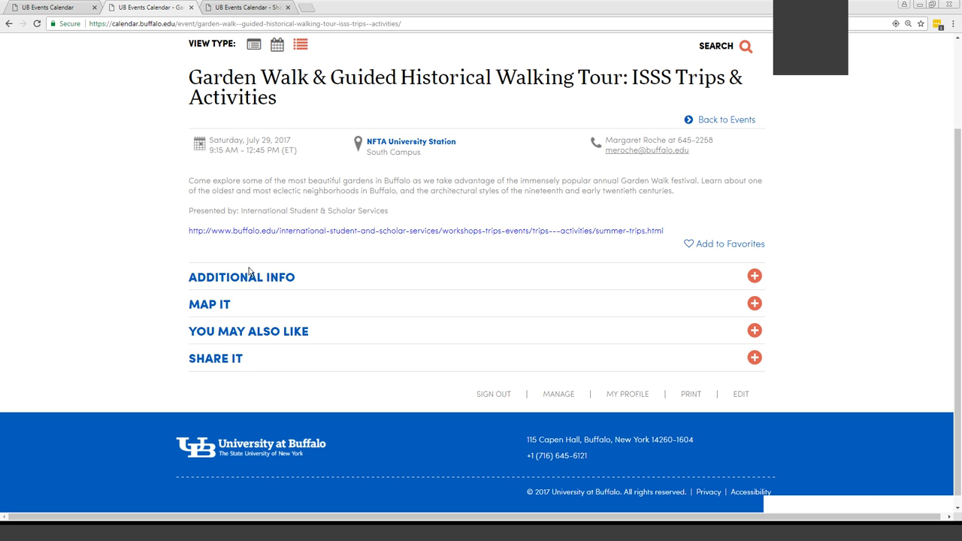
pyautogui.click(358, 145)
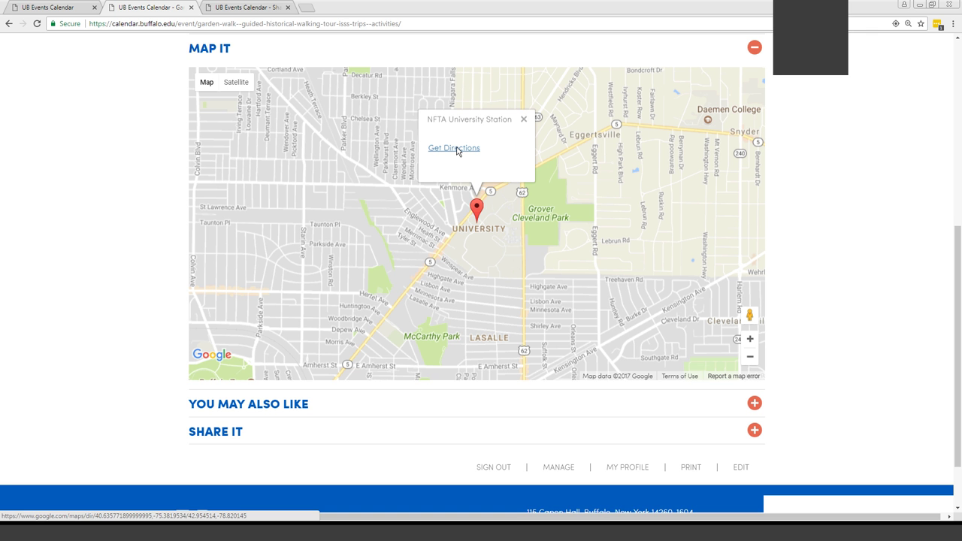
pyautogui.click(200, 50)
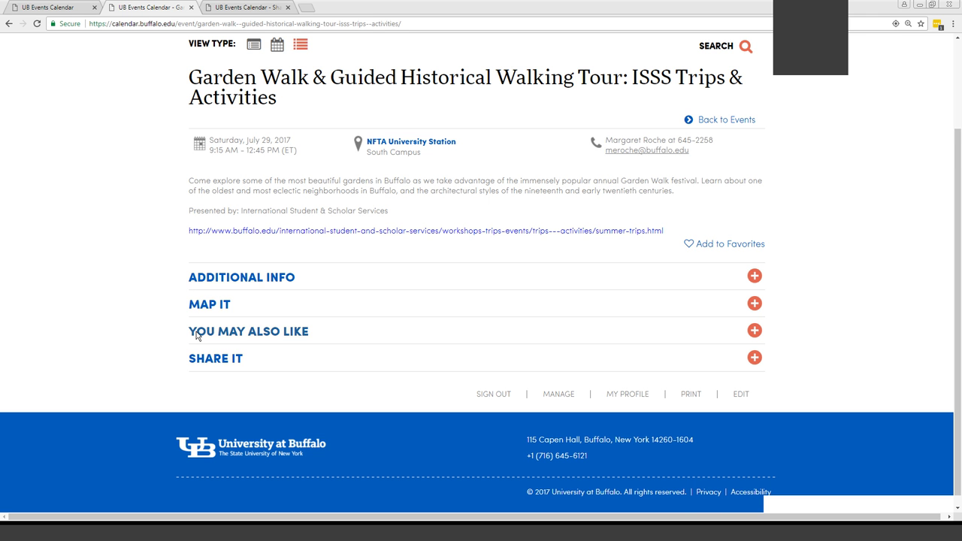
# Open the community-event keyword from You May Also Like in a new tab, then collapse the section
pyautogui.click(197, 331)
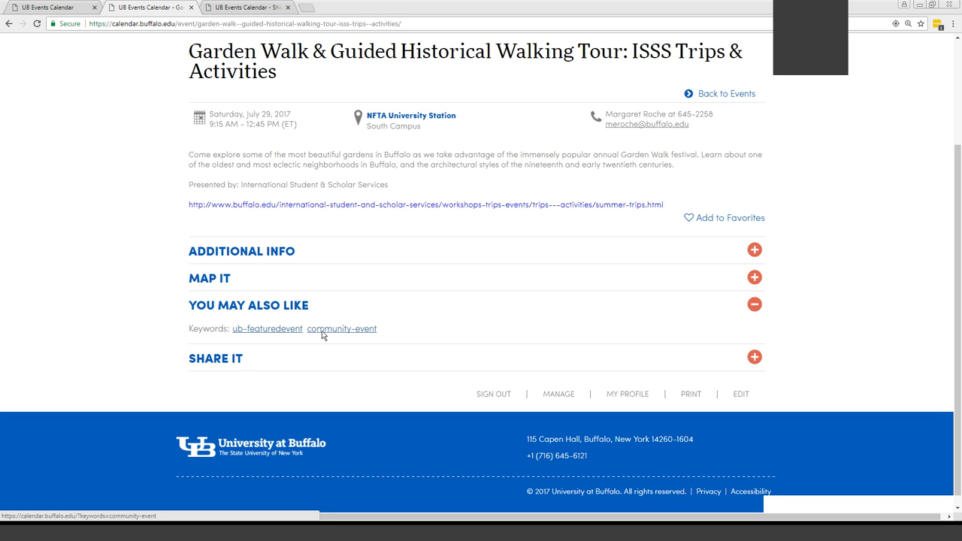
pyautogui.rightClick(322, 332)
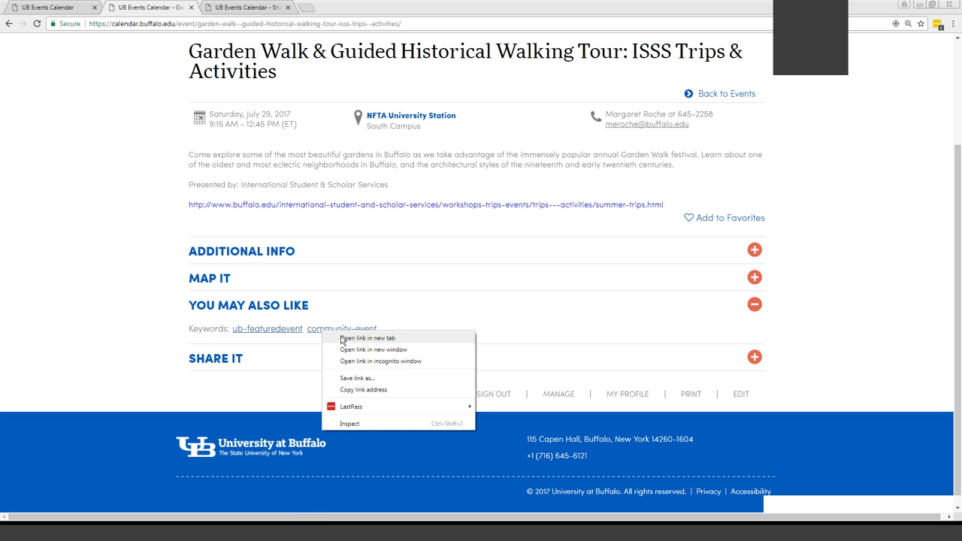
pyautogui.click(342, 339)
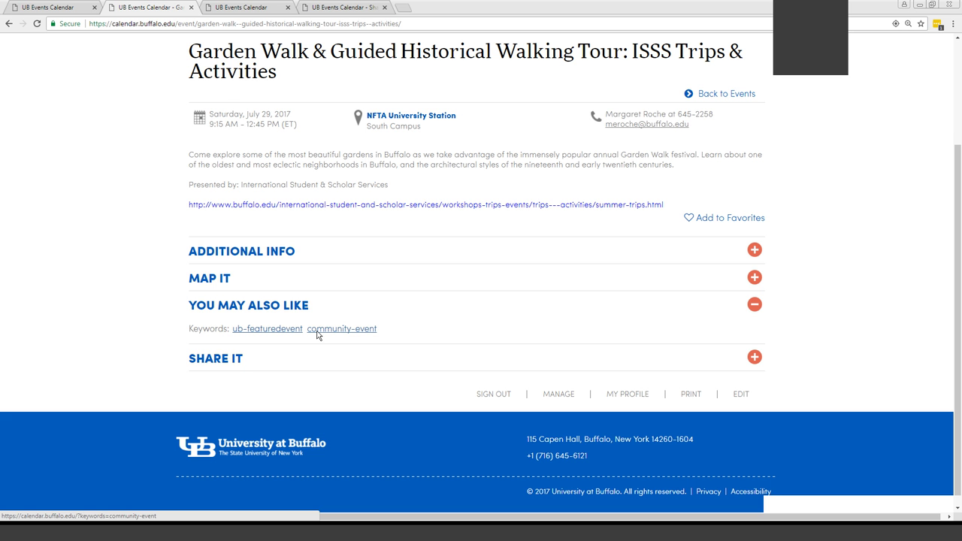
pyautogui.click(230, 308)
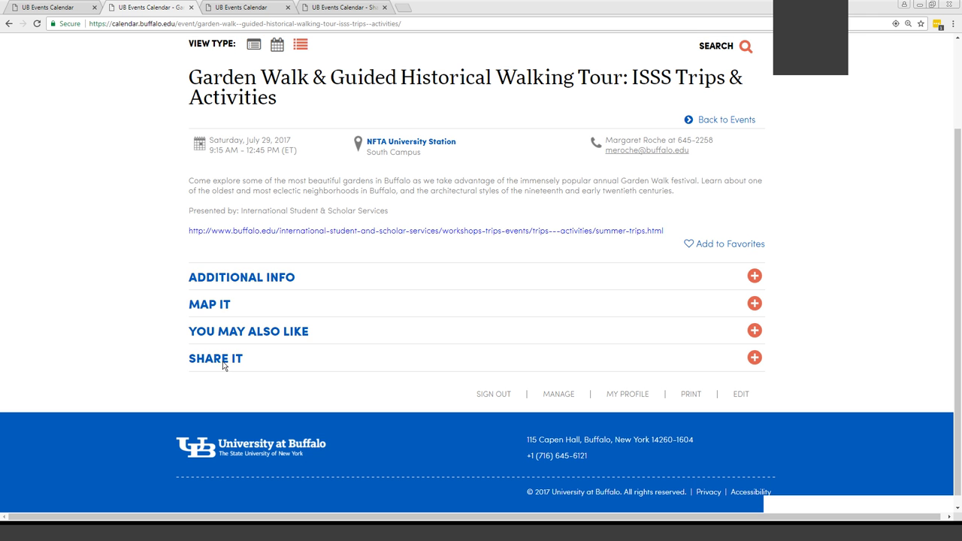
# Try the Share It email option, close it, and re-expand You May Also Like keywords
pyautogui.click(216, 361)
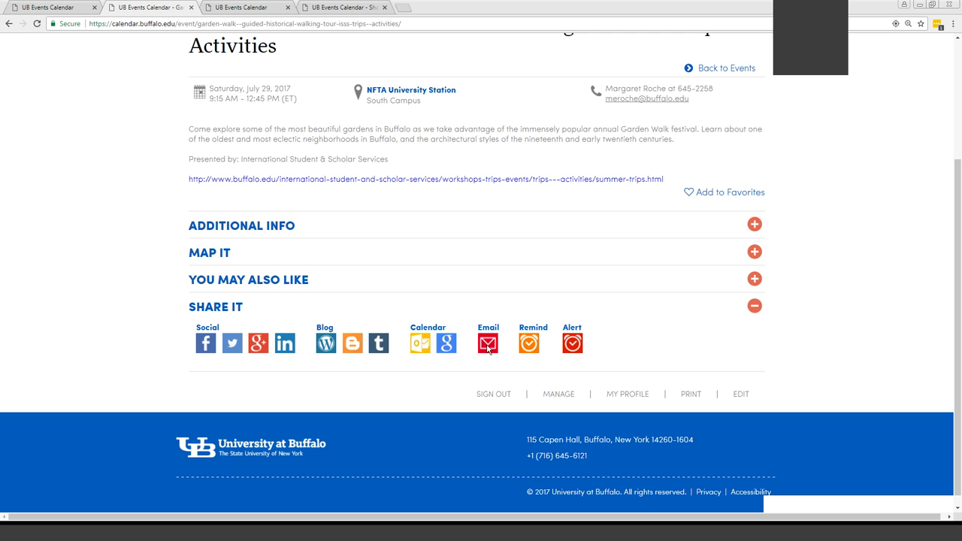
pyautogui.click(487, 345)
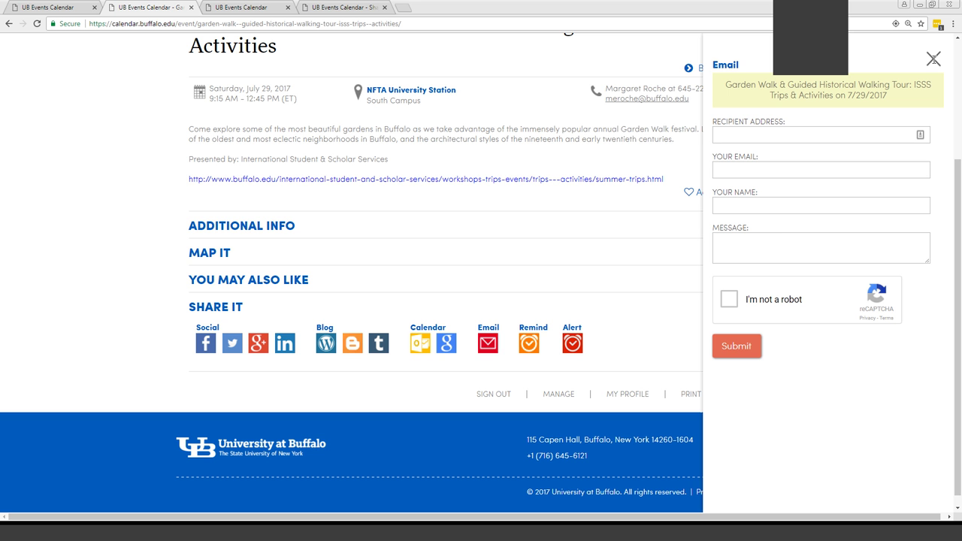
pyautogui.click(933, 58)
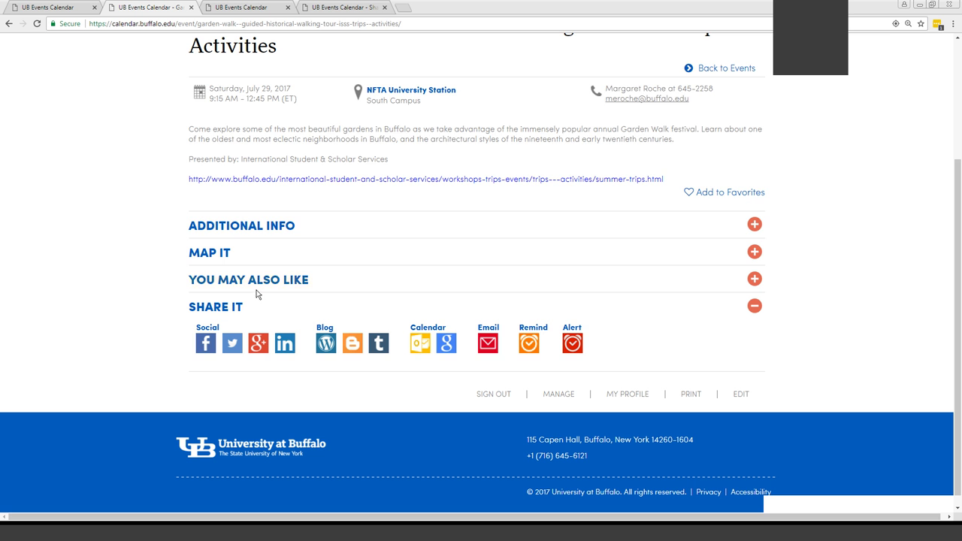
pyautogui.click(223, 307)
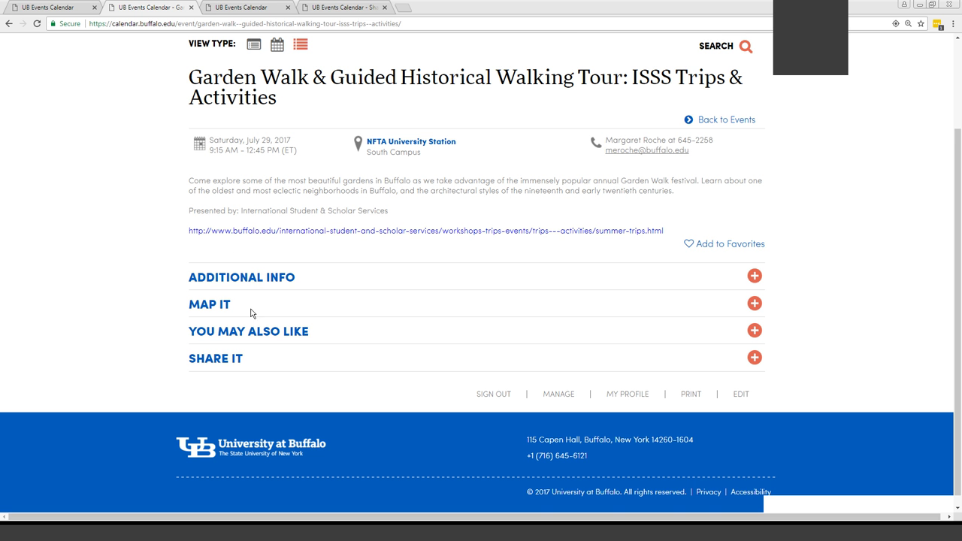
pyautogui.click(252, 332)
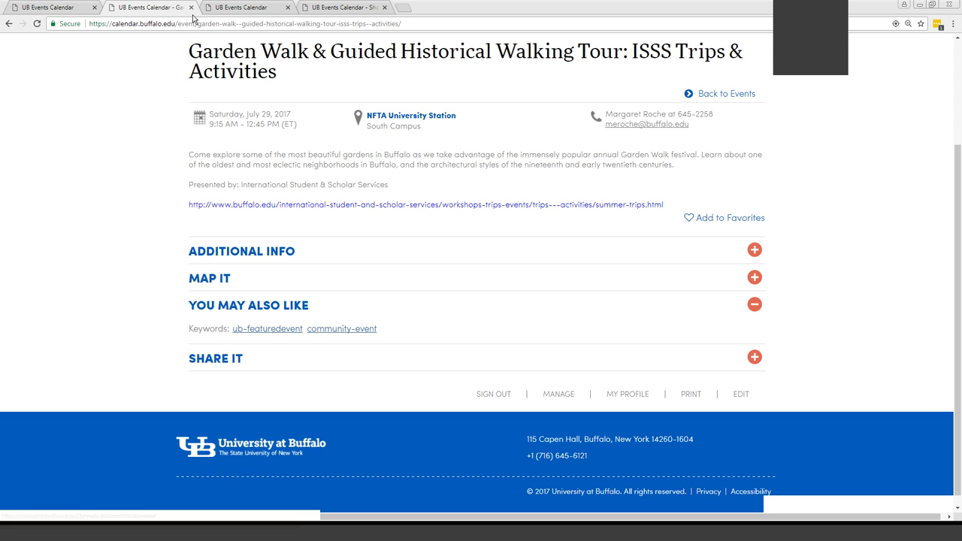
# View the empty community-event keyword results tab and select the calendar's base URL
pyautogui.click(234, 8)
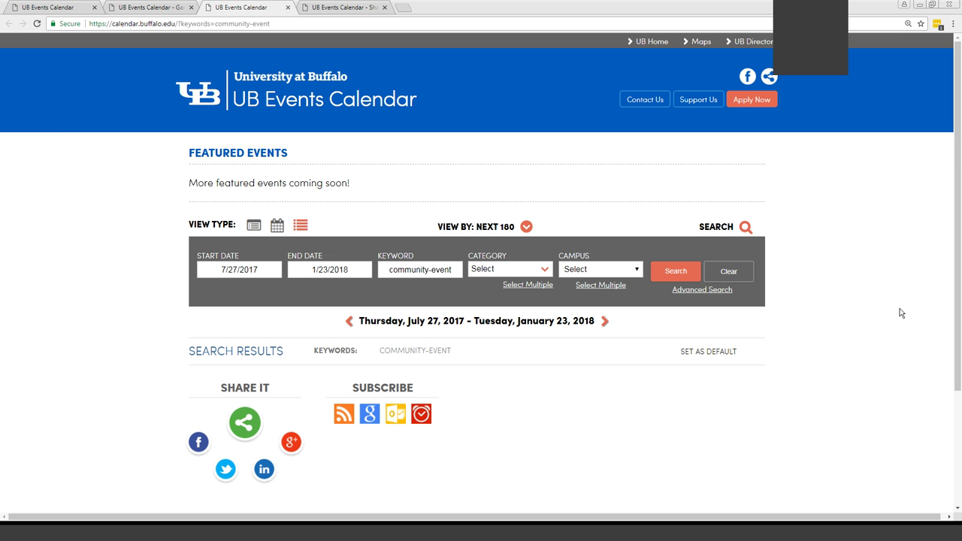
pyautogui.scroll(-1, 902, 315)
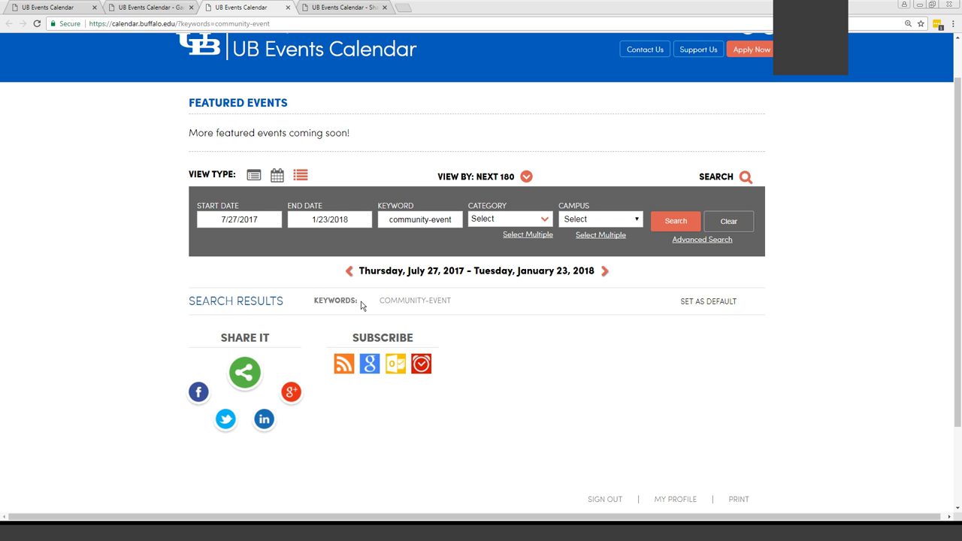
pyautogui.scroll(-2, 857, 436)
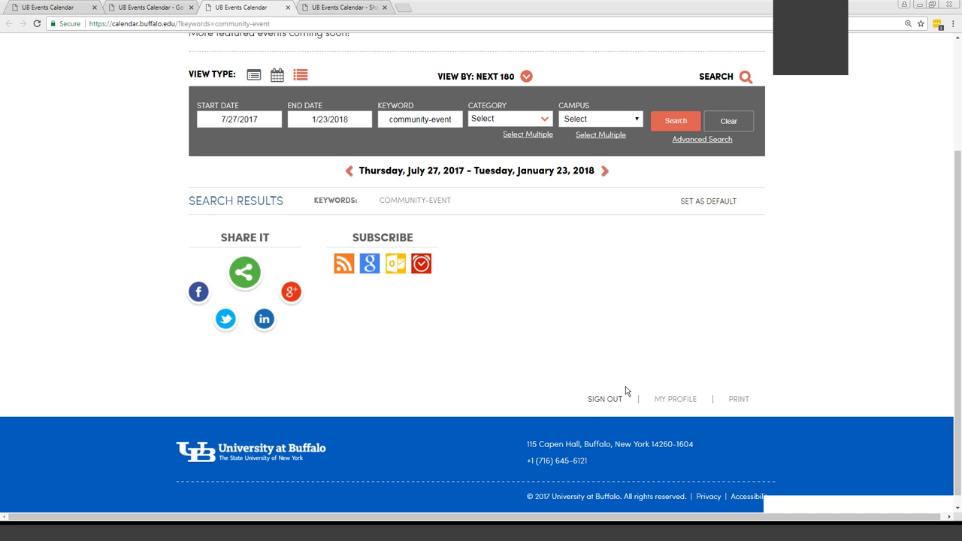
pyautogui.scroll(2, 348, 90)
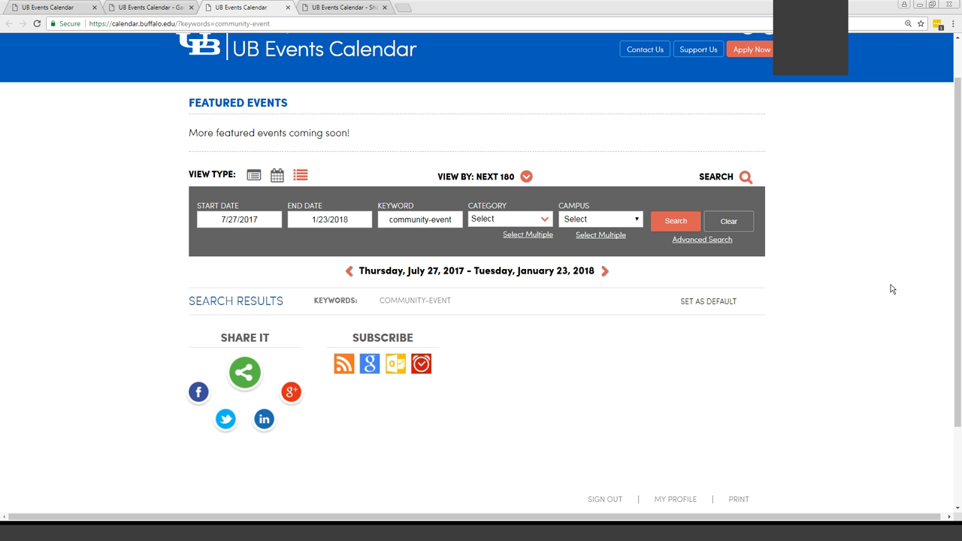
pyautogui.scroll(-3, 589, 414)
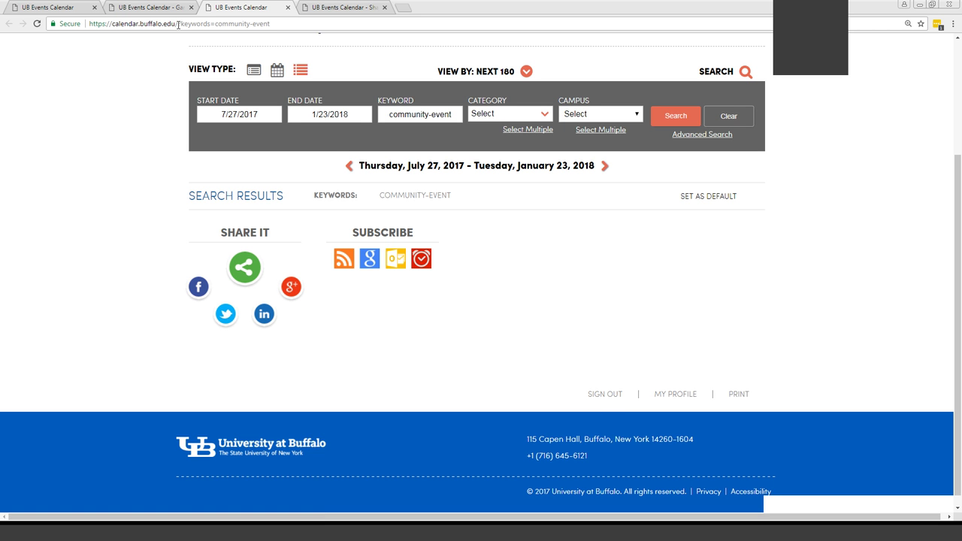
pyautogui.moveTo(178, 23); pyautogui.dragTo(72, 23)
pyautogui.hotkey('ctrl', 'c')
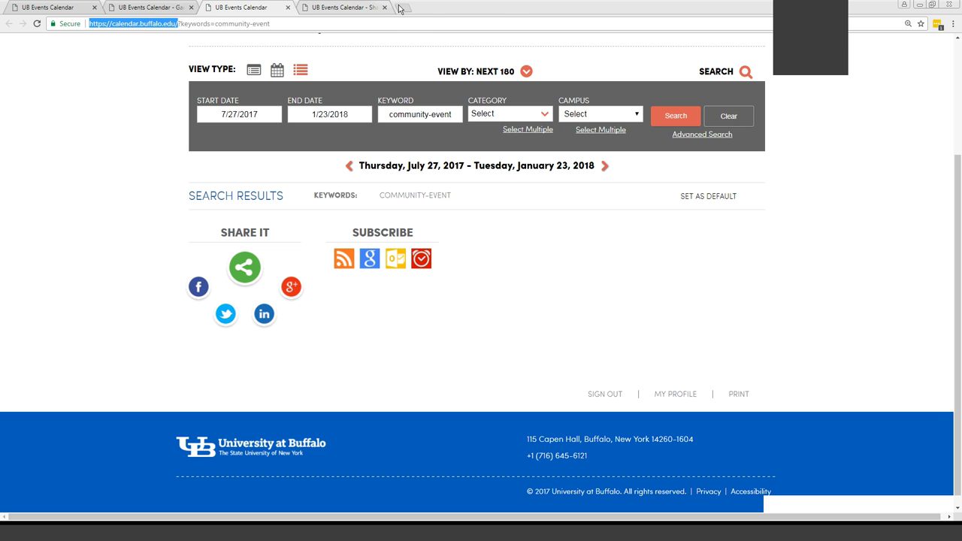
# Load the calendar URL in a new tab, clear the keyword filter, and scroll through the listing to August 9
pyautogui.click(404, 8)
pyautogui.hotkey('ctrl', 'v')
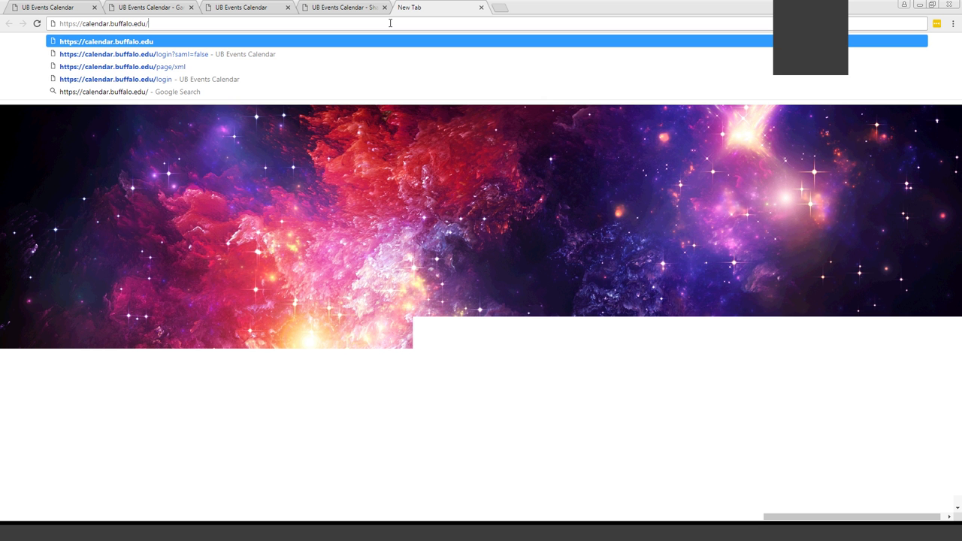
pyautogui.press('Return')
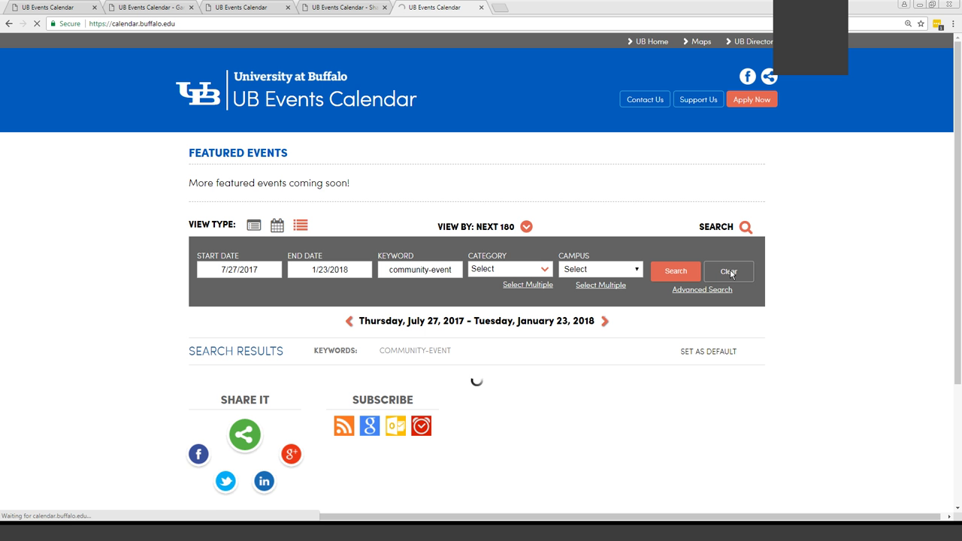
pyautogui.click(728, 272)
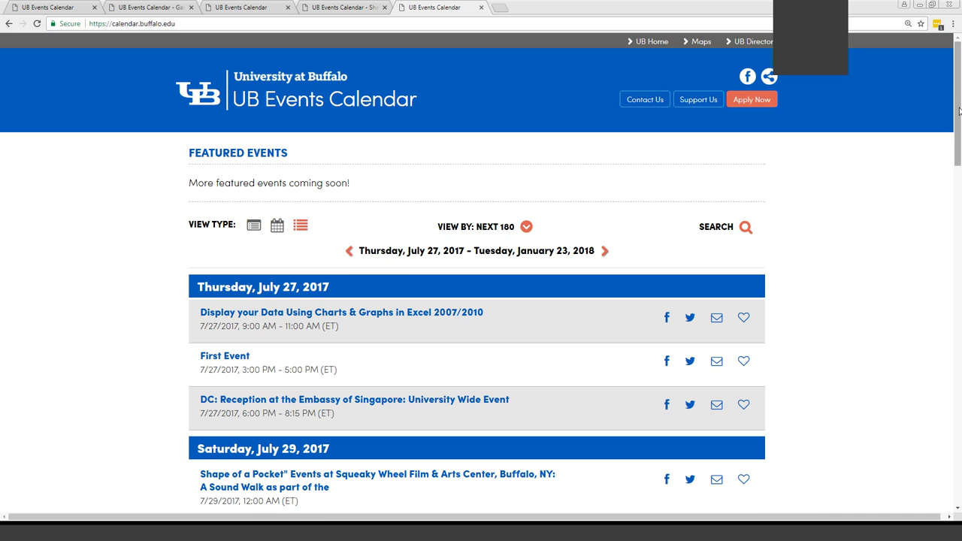
pyautogui.moveTo(959, 110); pyautogui.dragTo(960, 212)
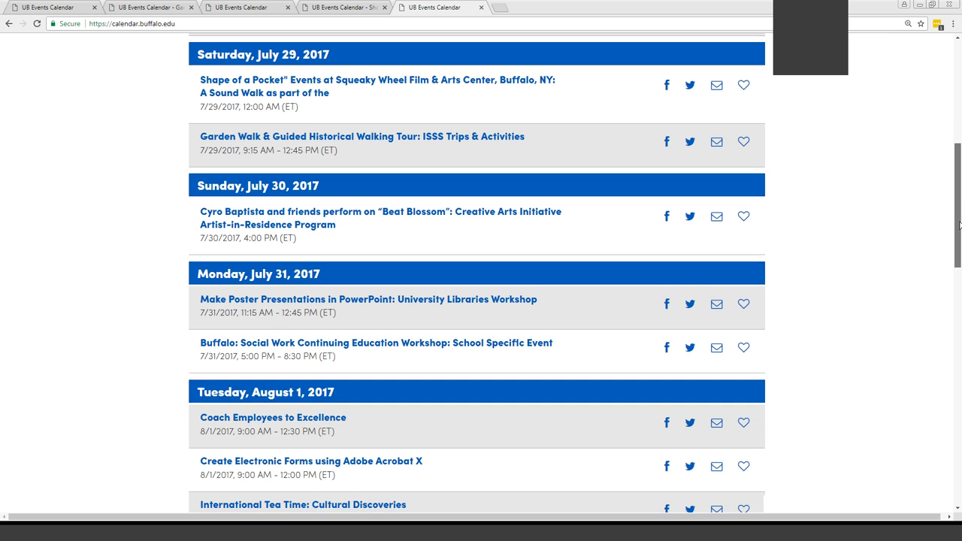
pyautogui.moveTo(960, 213); pyautogui.dragTo(960, 433)
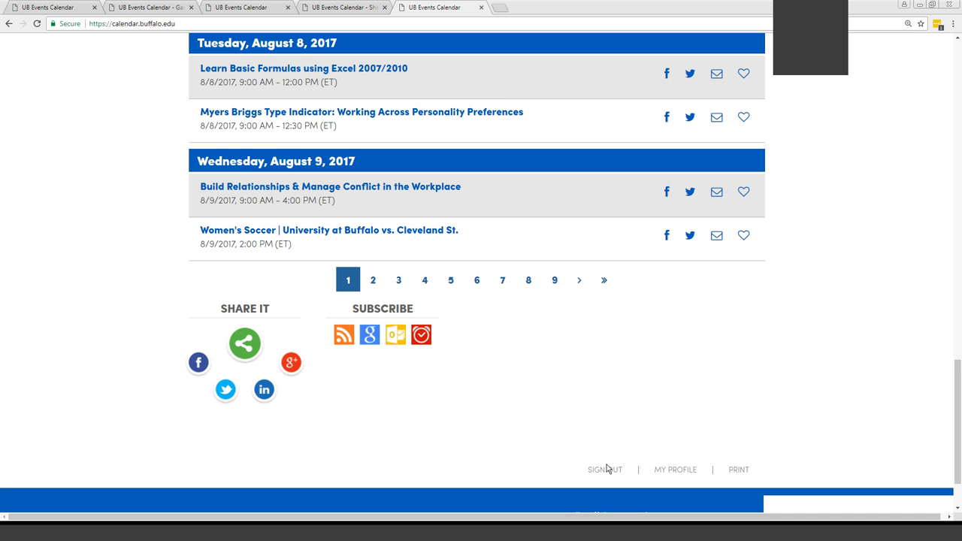
# Go to My Profile and view the two favorited July 29 events
pyautogui.click(681, 470)
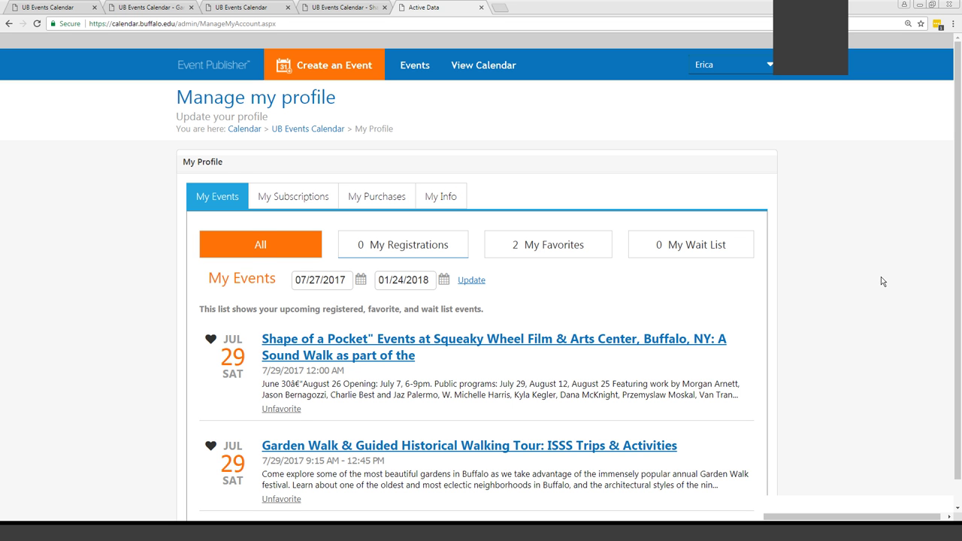
pyautogui.scroll(-1, 874, 282)
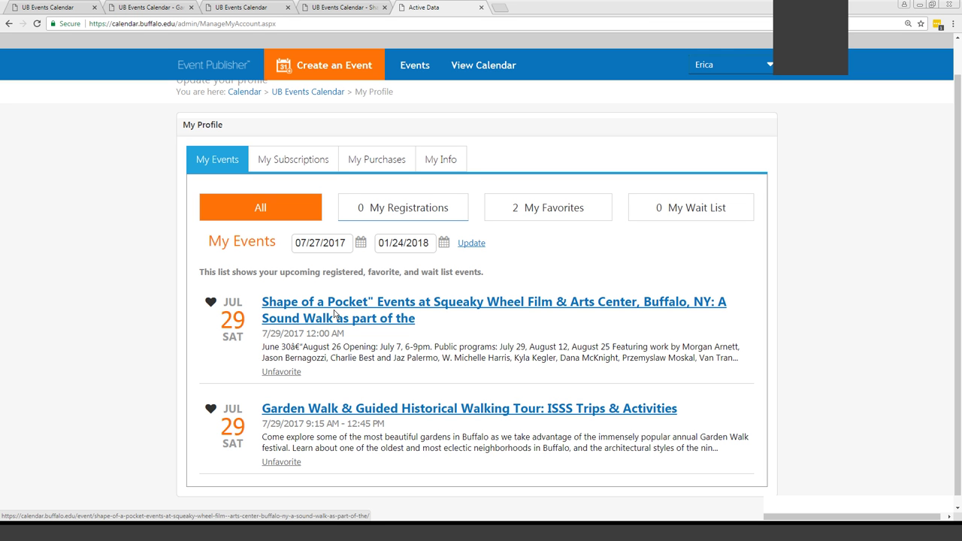
# Check My Subscriptions and My Events, then go to the Events Dashboard showing approved First Event
pyautogui.click(289, 159)
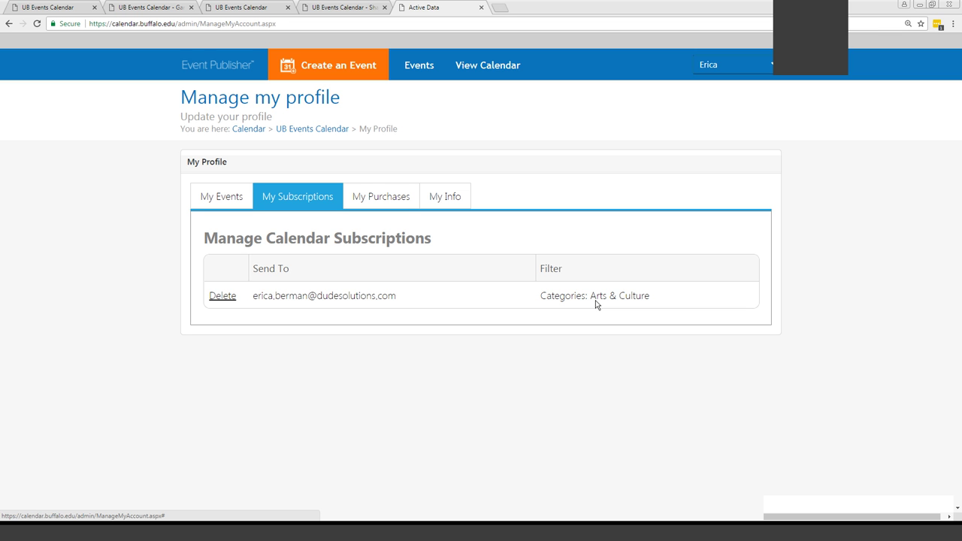
pyautogui.click(210, 197)
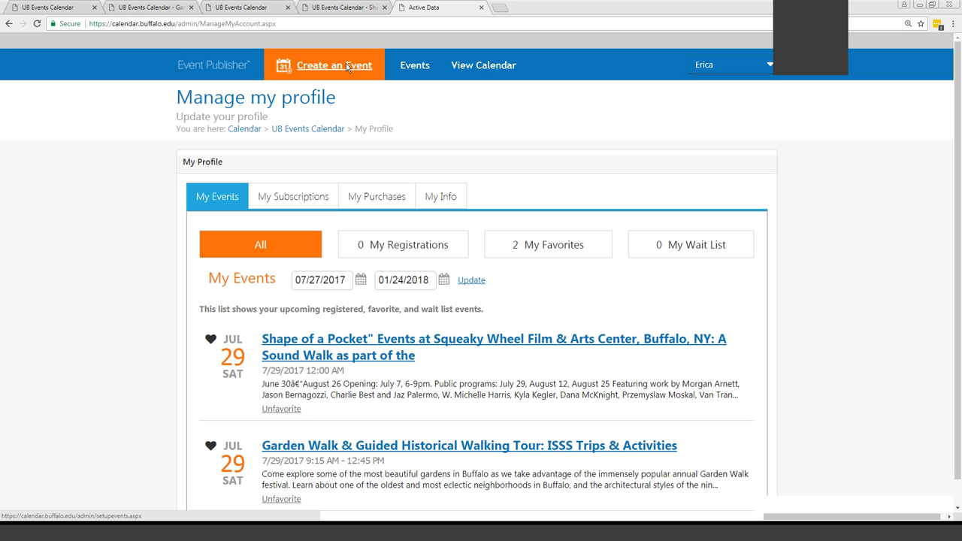
pyautogui.click(412, 66)
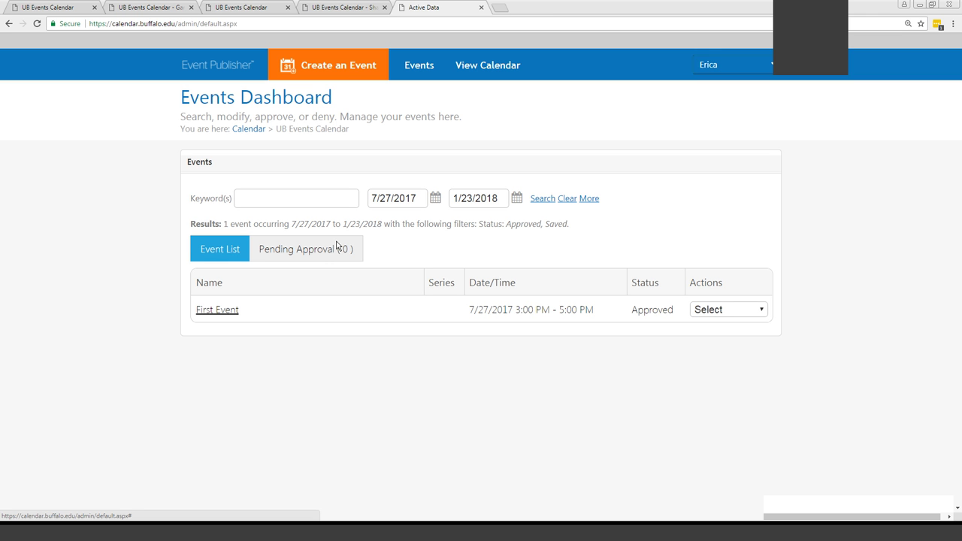
pyautogui.click(340, 65)
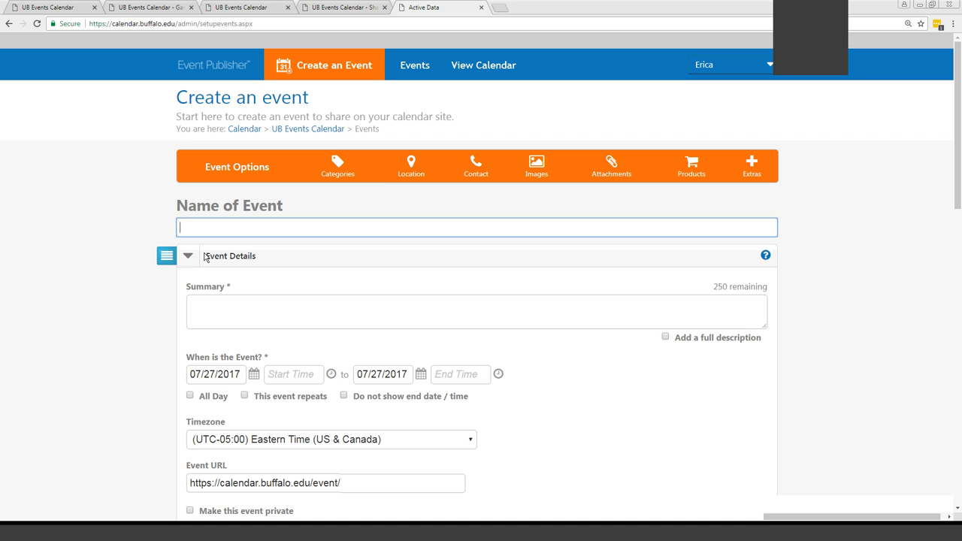
pyautogui.click(412, 163)
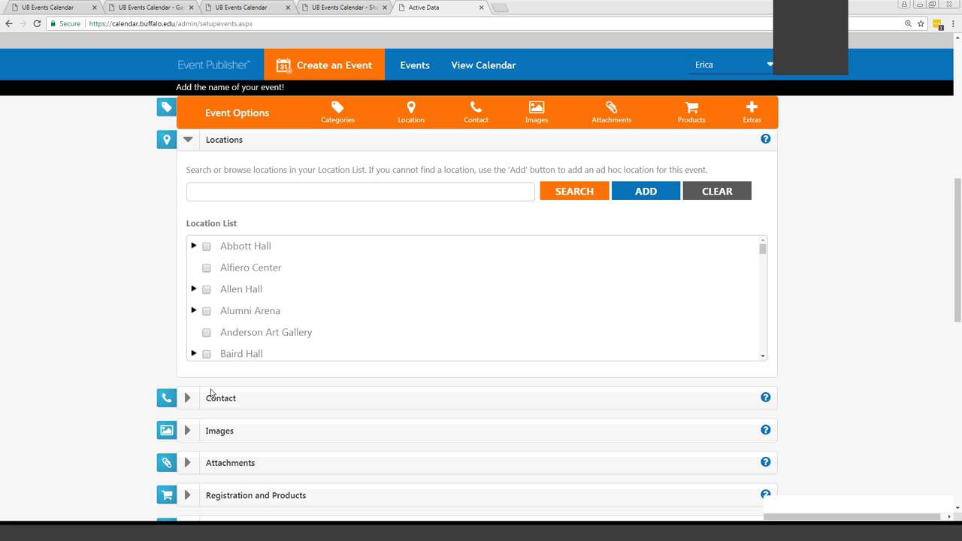
pyautogui.scroll(-1, 214, 393)
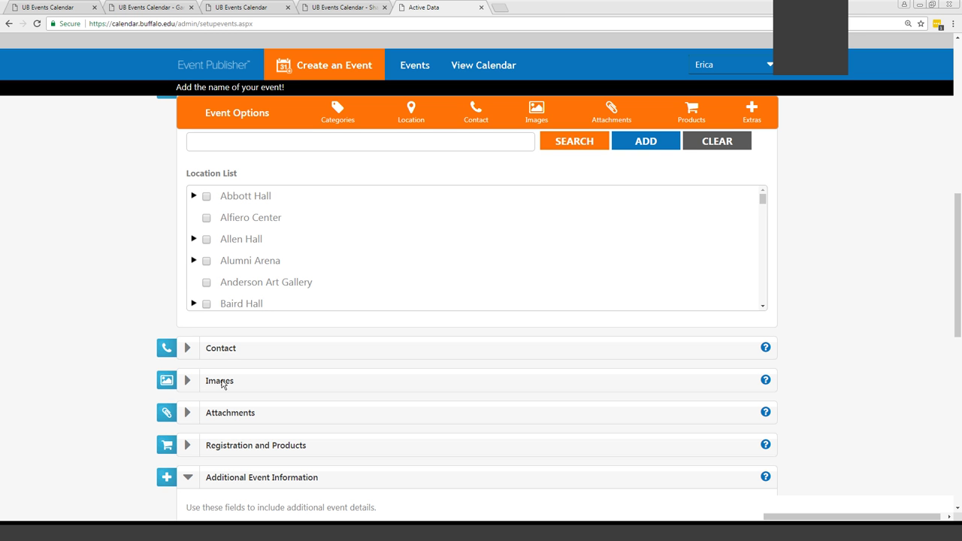
pyautogui.click(189, 349)
pyautogui.click(189, 350)
pyautogui.scroll(8, 230, 335)
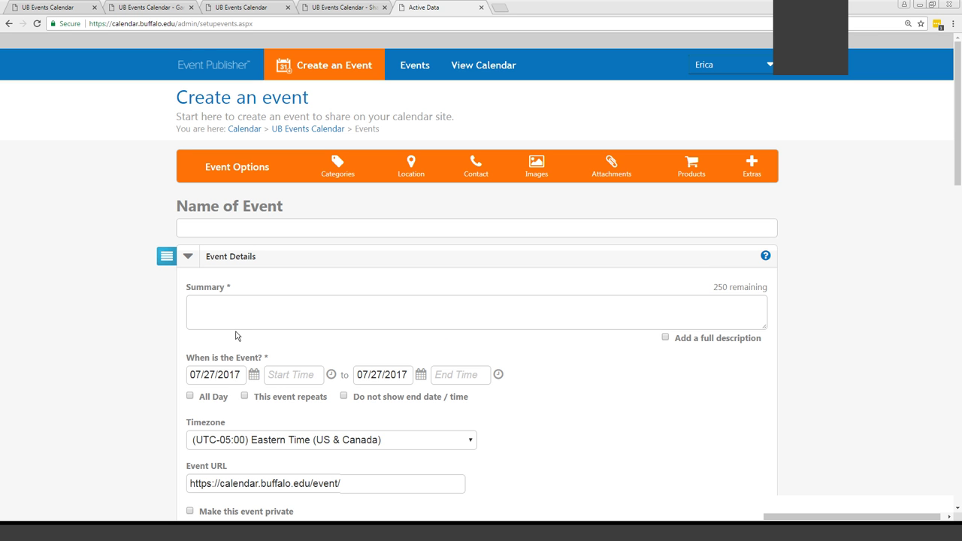
# Enter the name 'Second Event', correcting the capital E, and summary 'This is my second event!'
pyautogui.click(240, 230)
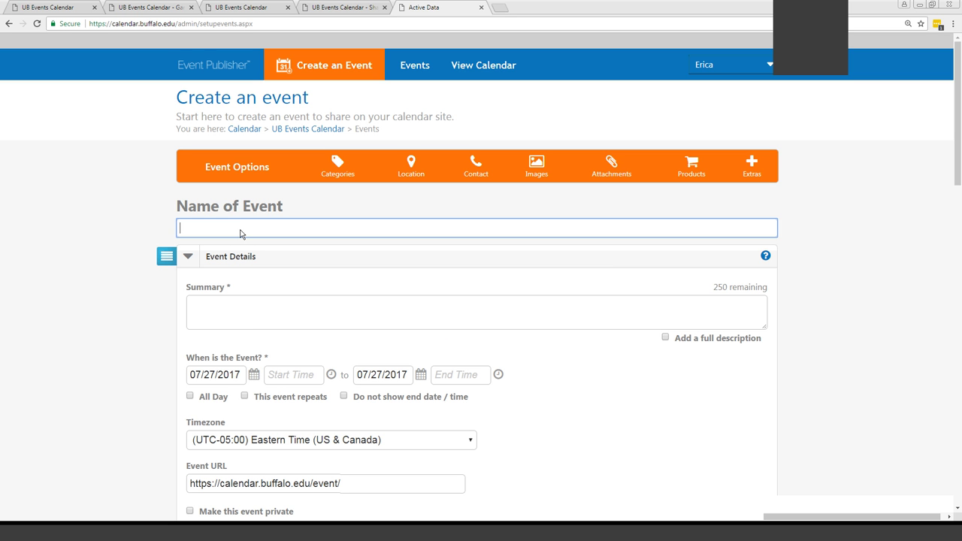
pyautogui.write('Second event')
pyautogui.click(223, 229)
pyautogui.press('BackSpace')
pyautogui.write('Event')
pyautogui.click(230, 311)
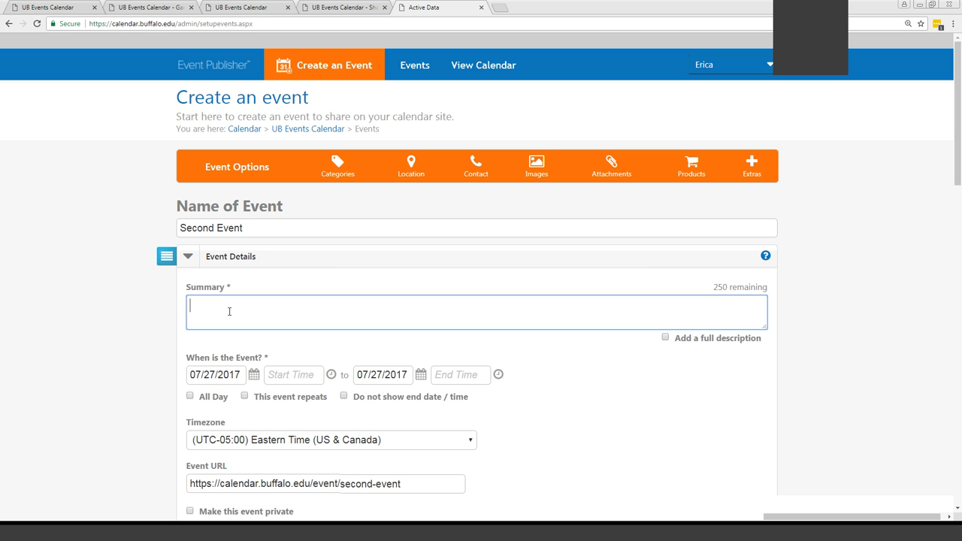
pyautogui.write('This is my second event!')
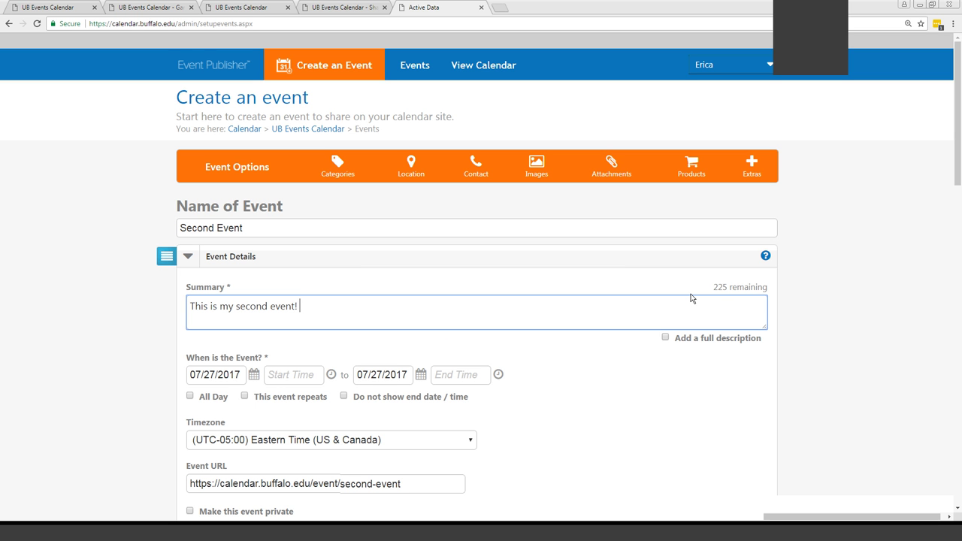
# Enable a full description and append 'Add more information!' after 'This is my second event!'
pyautogui.click(666, 339)
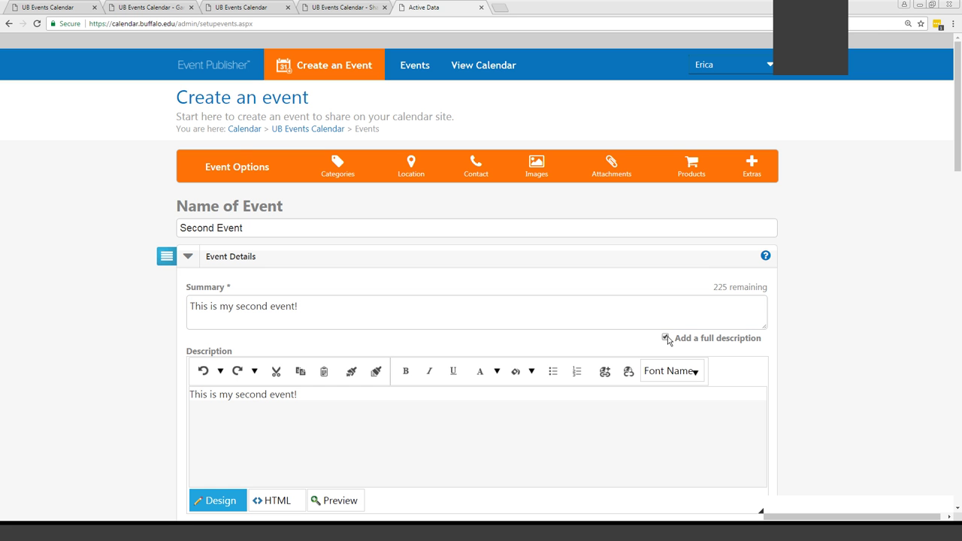
pyautogui.click(348, 416)
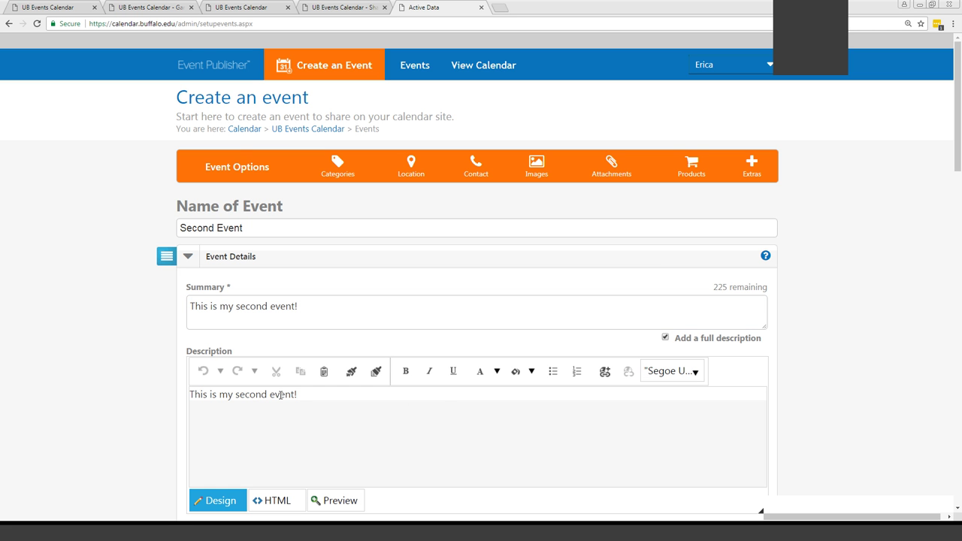
pyautogui.moveTo(299, 394); pyautogui.dragTo(154, 378)
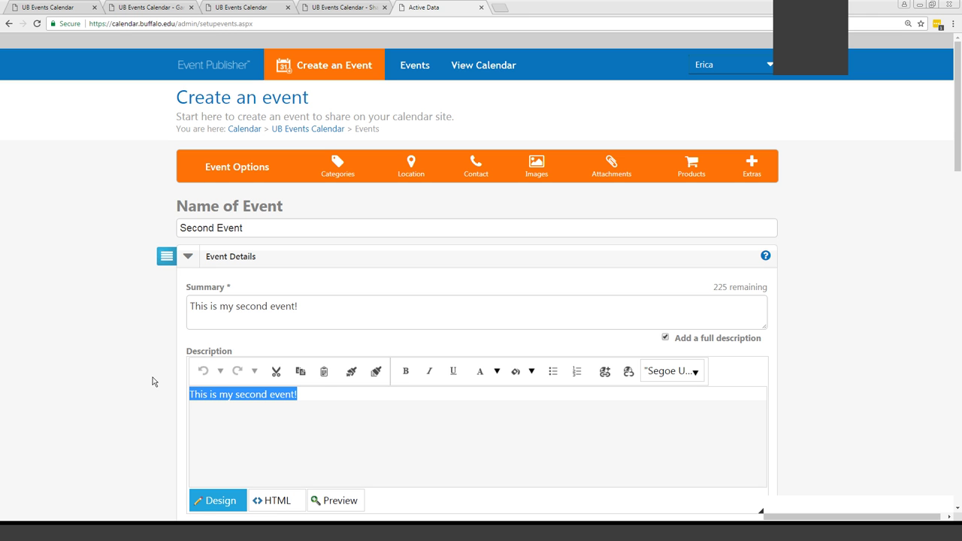
pyautogui.click(324, 394)
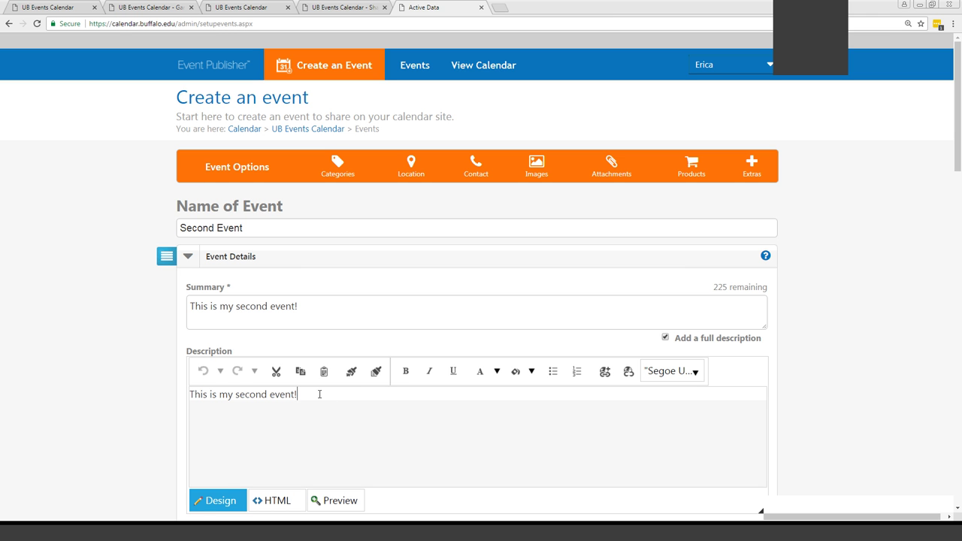
pyautogui.write('Add more i')
pyautogui.write('nformation!')
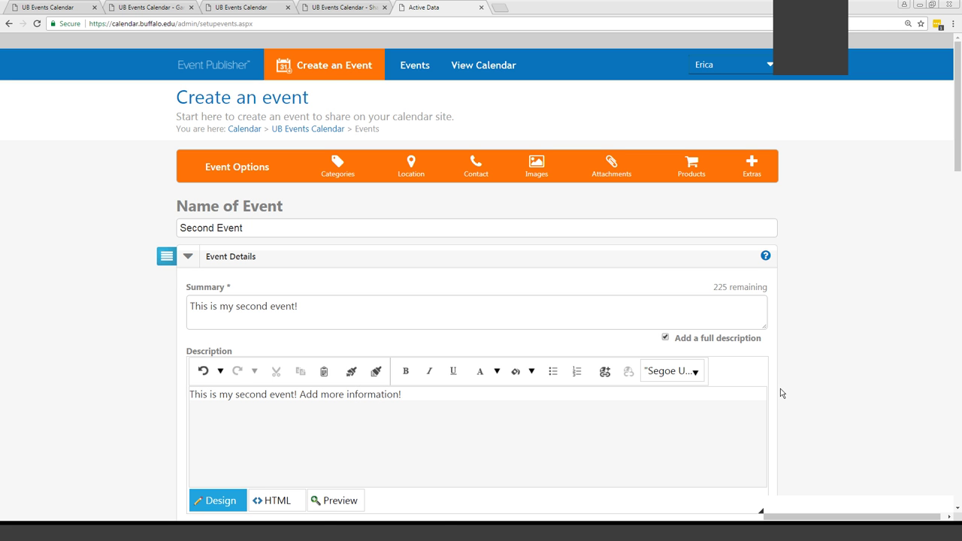
pyautogui.scroll(-1, 782, 393)
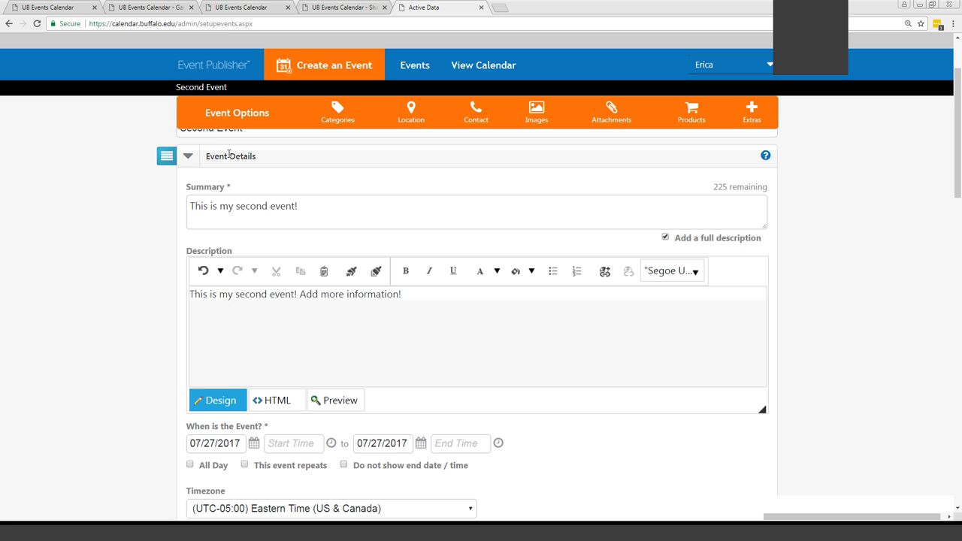
pyautogui.scroll(-1, 937, 404)
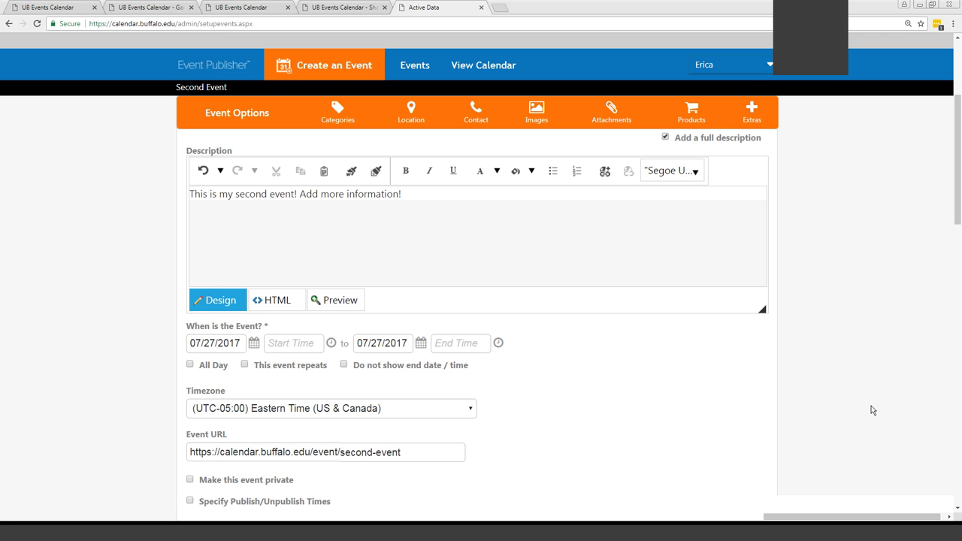
# Set the start date to 07/28/2017 with an 8:00 AM start time
pyautogui.click(250, 344)
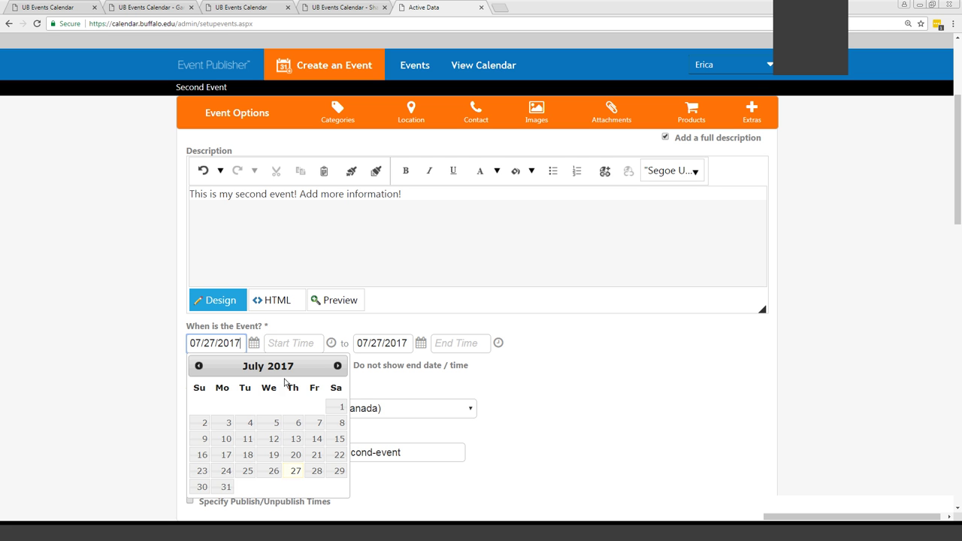
pyautogui.click(317, 470)
pyautogui.click(297, 344)
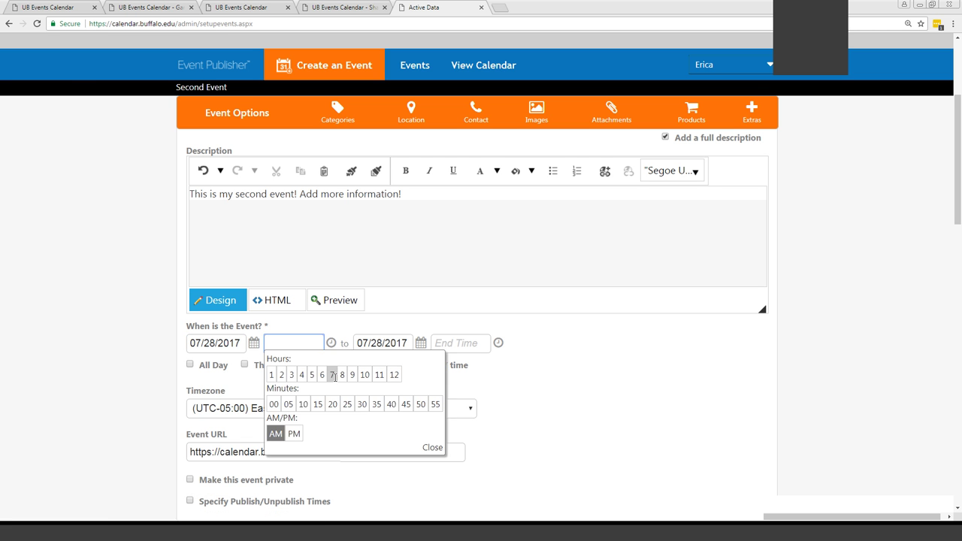
pyautogui.click(342, 375)
pyautogui.click(434, 448)
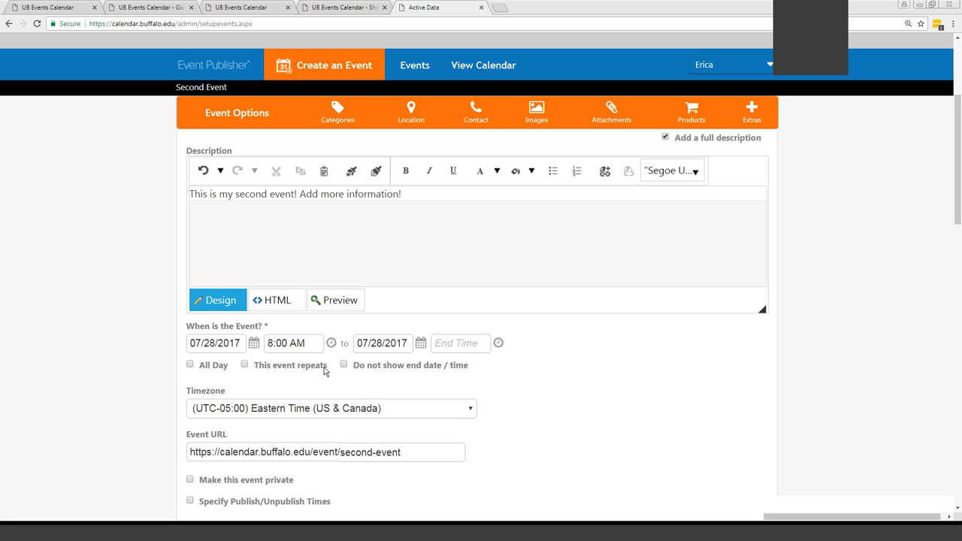
# Set the end time to 10:00 AM and hide the end date and time
pyautogui.click(456, 344)
pyautogui.click(532, 375)
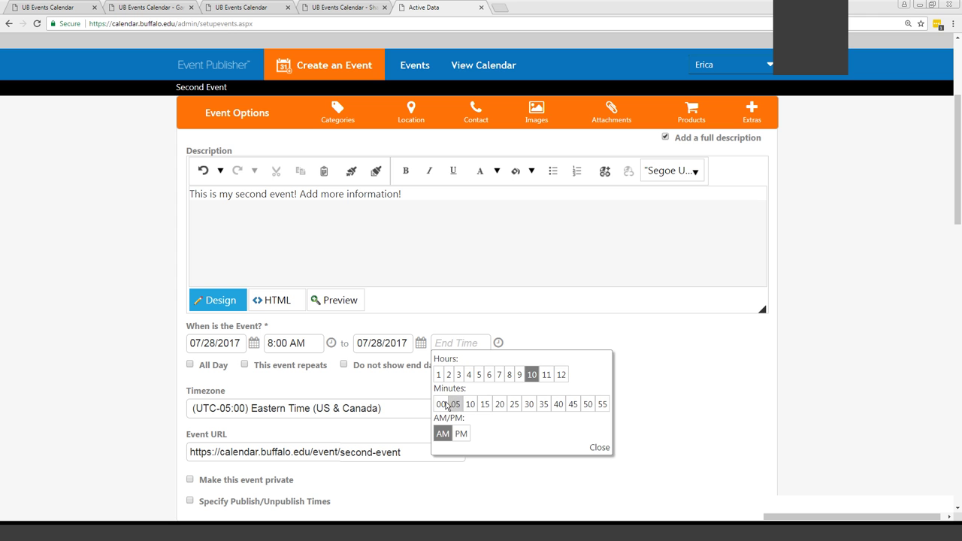
pyautogui.click(441, 404)
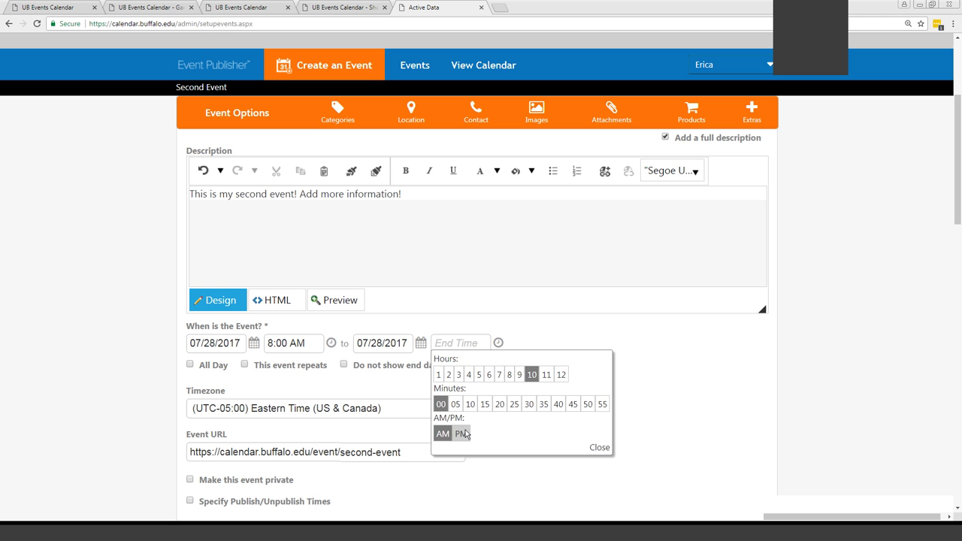
pyautogui.click(599, 448)
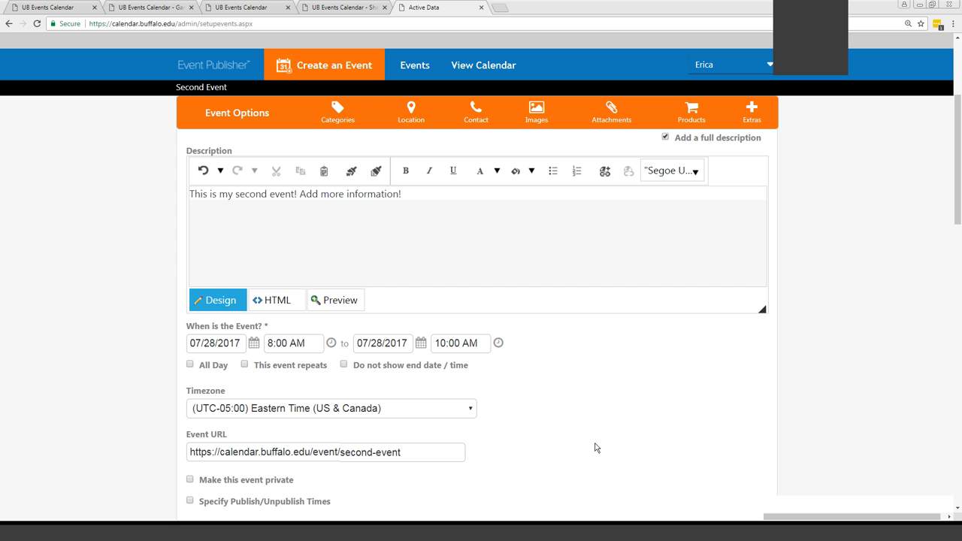
pyautogui.click(345, 365)
# Expand the Categories and Keywords section and scroll through the category list
pyautogui.scroll(-1, 633, 384)
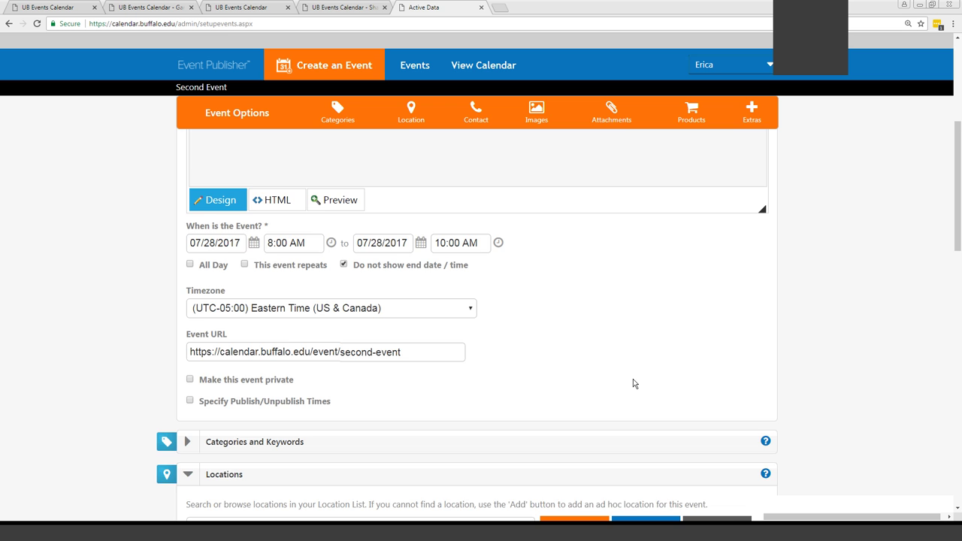
pyautogui.scroll(-2, 633, 379)
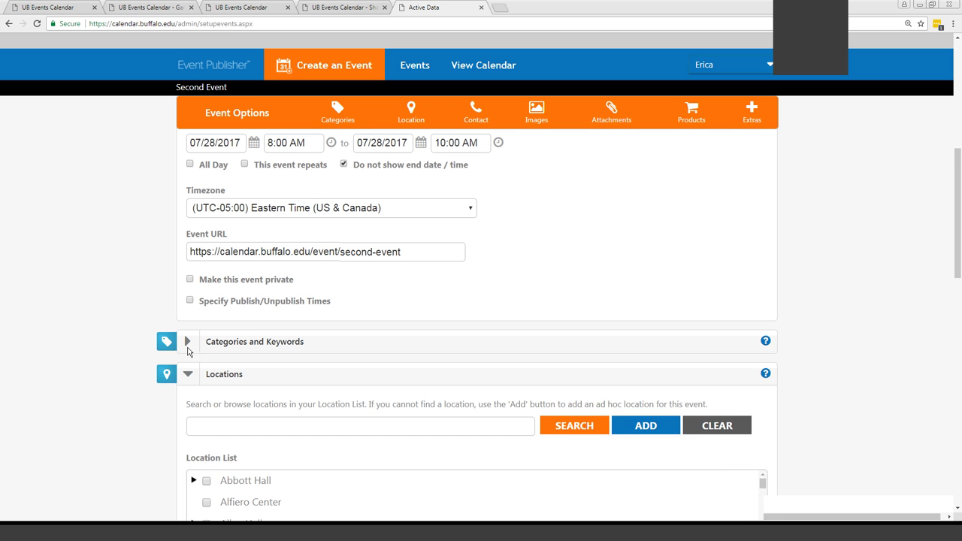
pyautogui.click(188, 348)
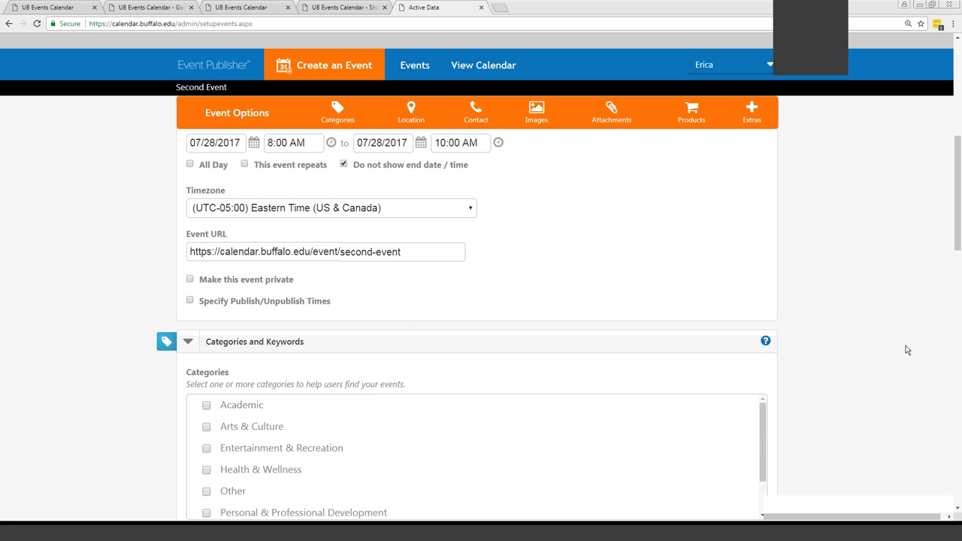
pyautogui.scroll(-2, 886, 349)
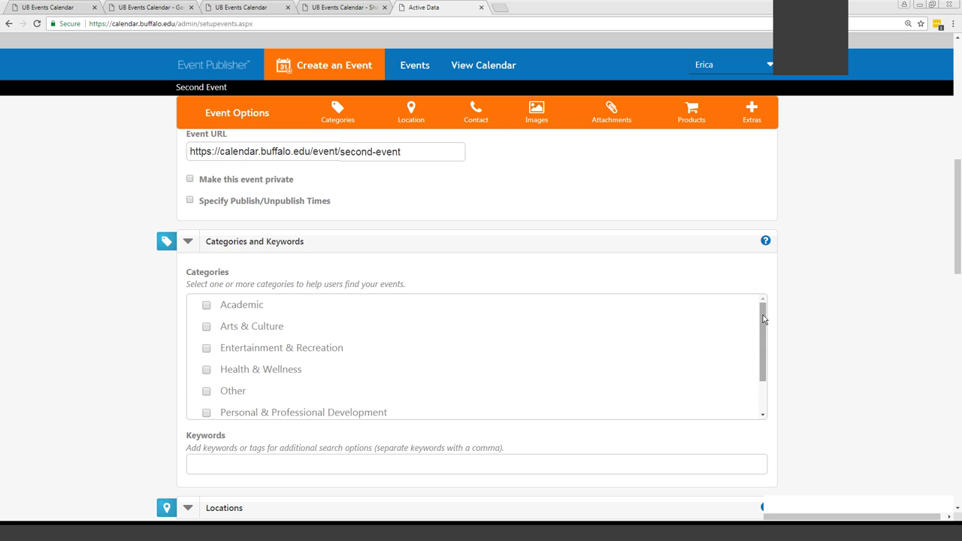
pyautogui.moveTo(763, 320); pyautogui.dragTo(764, 365)
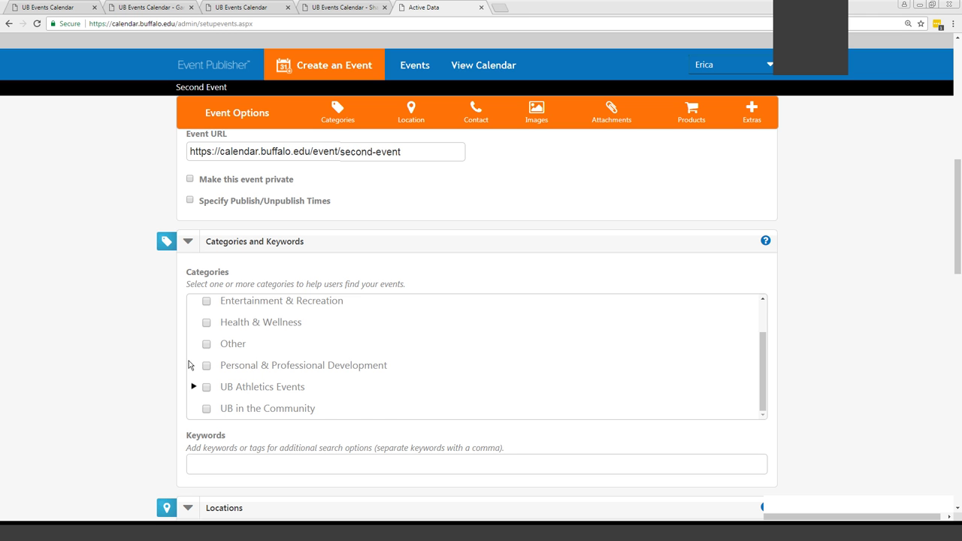
# Tick the Health & Wellness and Arts & Culture categories
pyautogui.scroll(2, 206, 338)
pyautogui.click(206, 369)
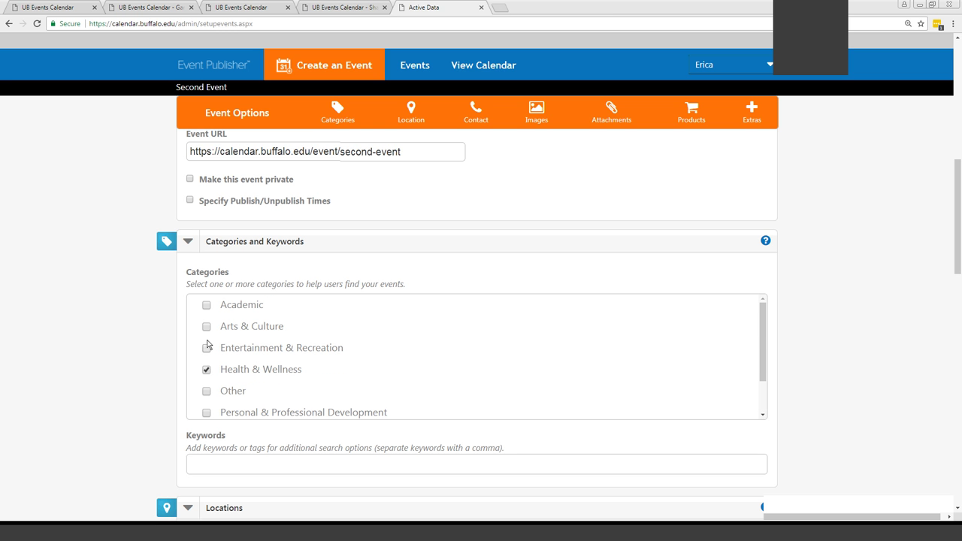
pyautogui.click(206, 326)
# Add the keywords Concert and Movies, then scroll down to Locations
pyautogui.click(197, 466)
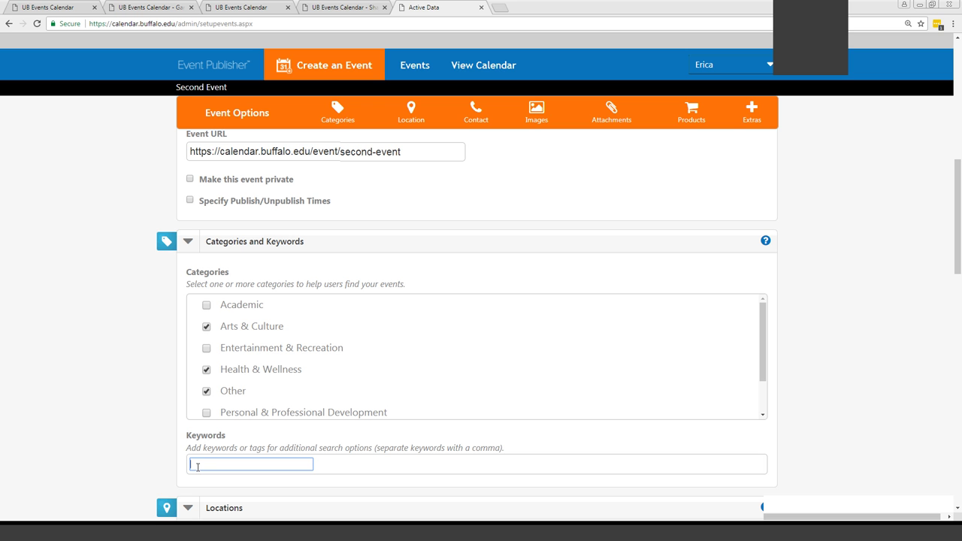
pyautogui.write('Concert')
pyautogui.press('Return')
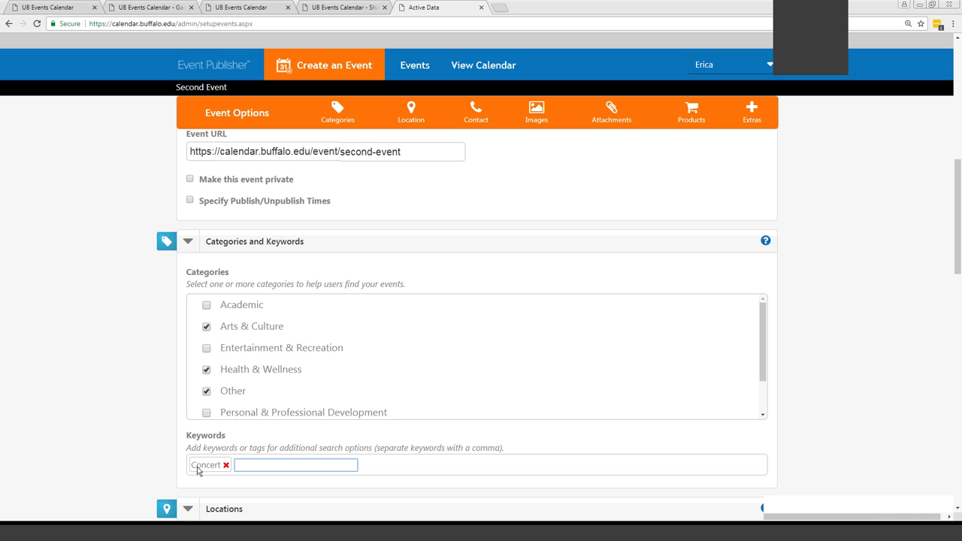
pyautogui.write('Movies')
pyautogui.press('Return')
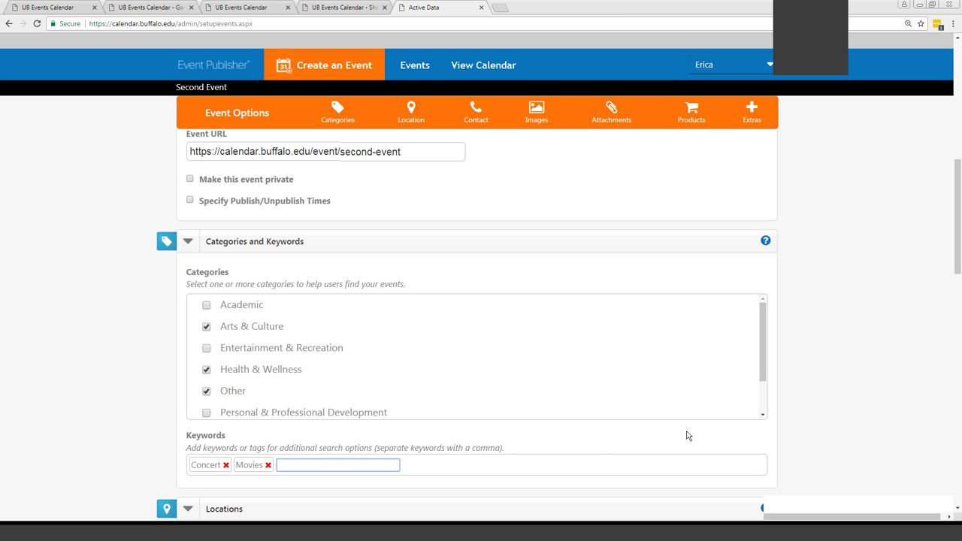
pyautogui.click(852, 395)
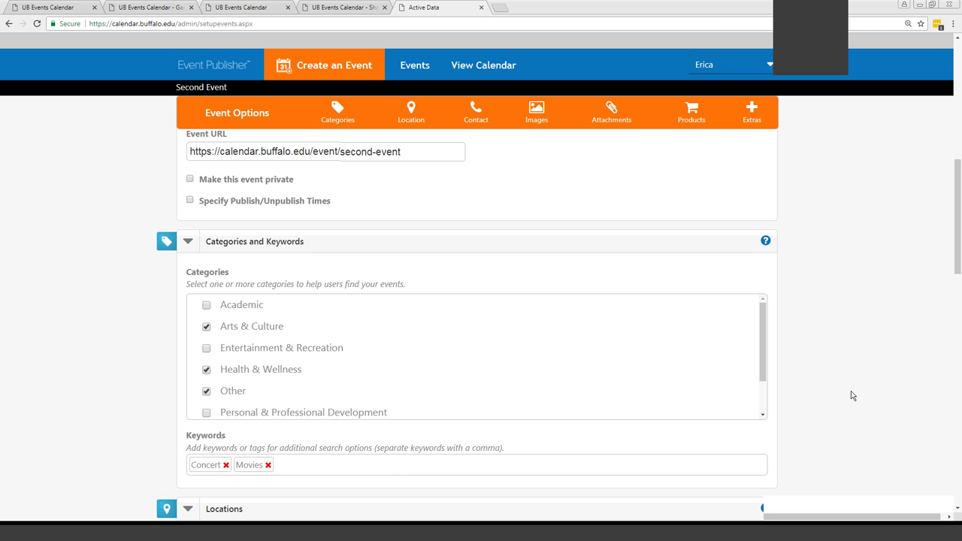
pyautogui.scroll(-1, 853, 395)
pyautogui.scroll(-1, 853, 396)
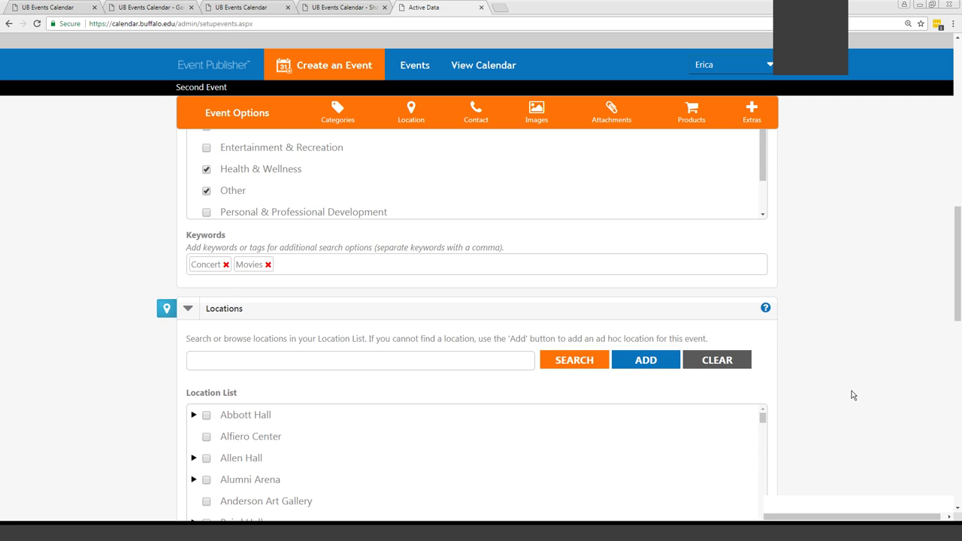
# Search locations for 'allen' and add Allen Hall - Room 100 / South Campus
pyautogui.scroll(-1, 853, 396)
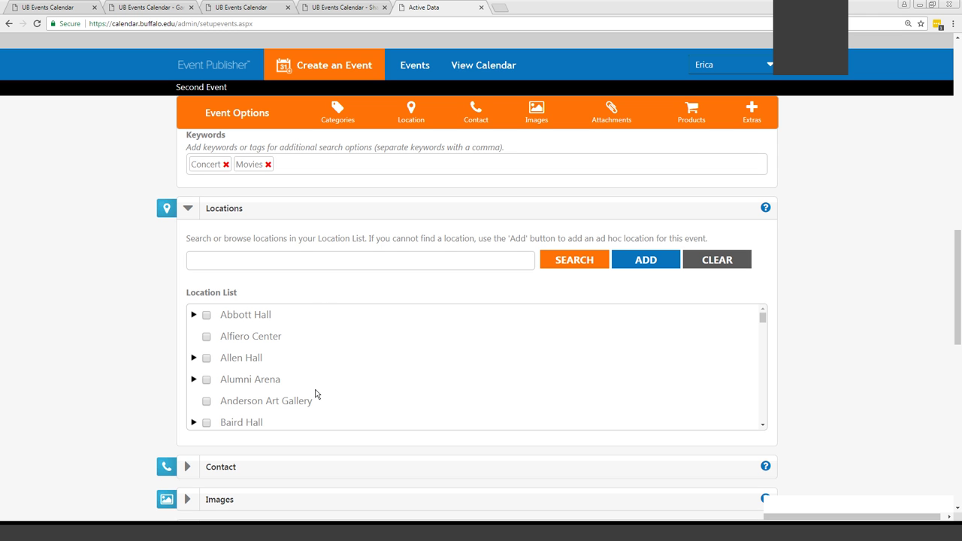
pyautogui.click(263, 263)
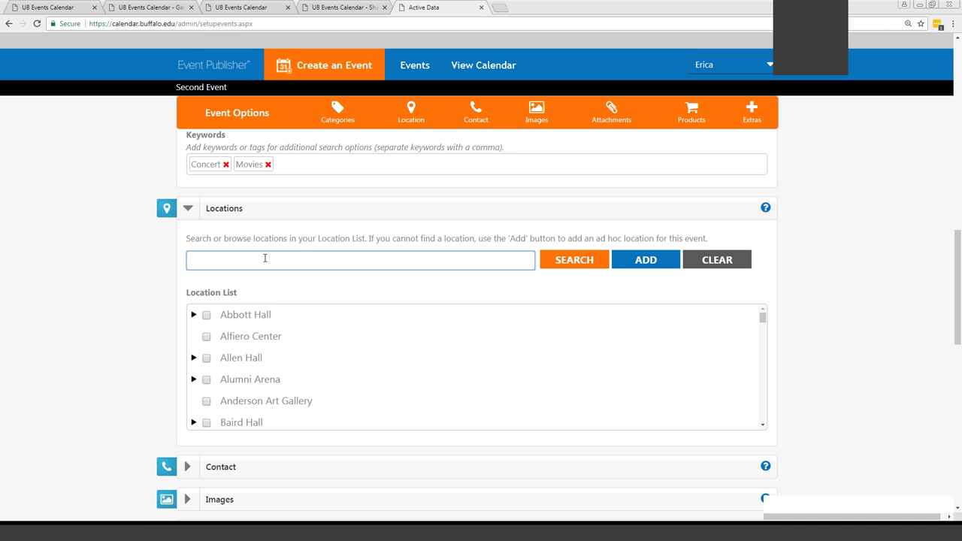
pyautogui.write('allen')
pyautogui.click(565, 266)
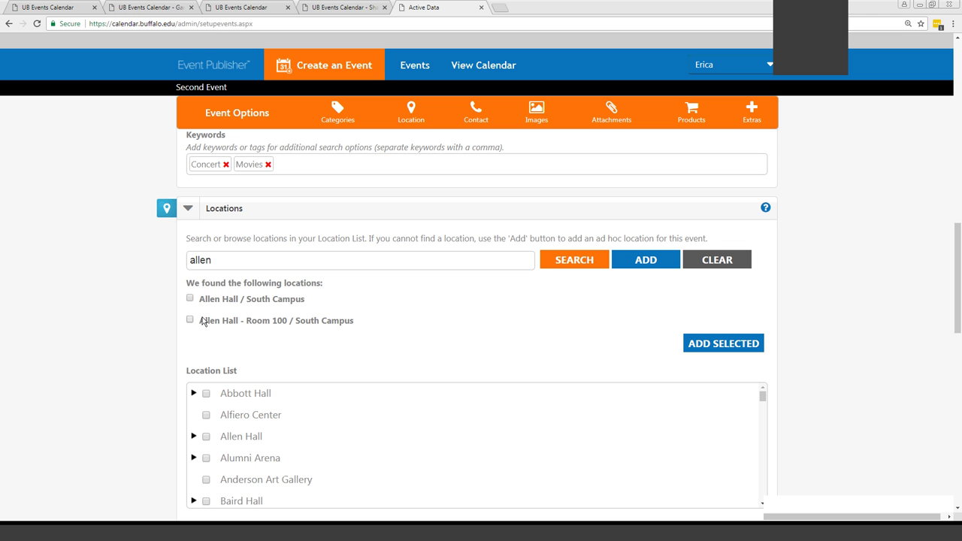
pyautogui.click(191, 320)
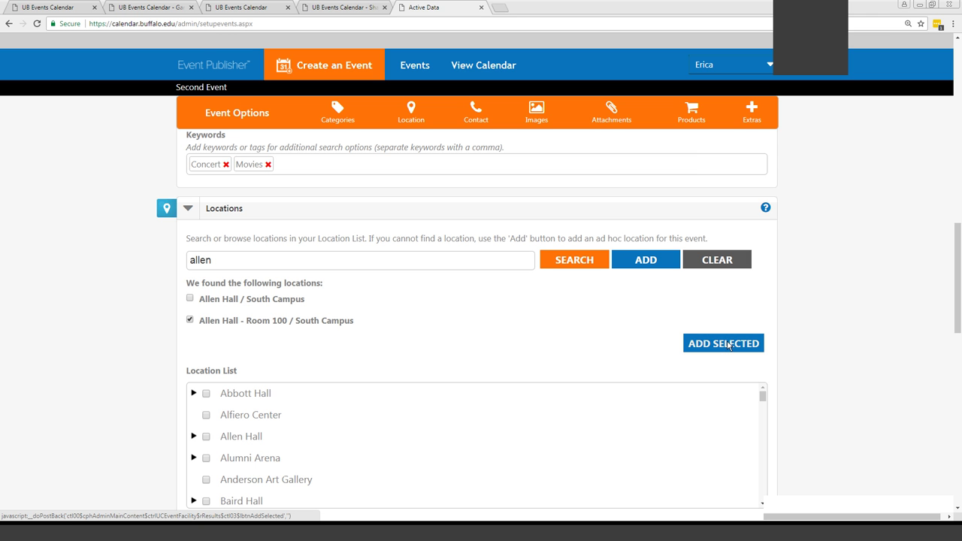
pyautogui.click(690, 346)
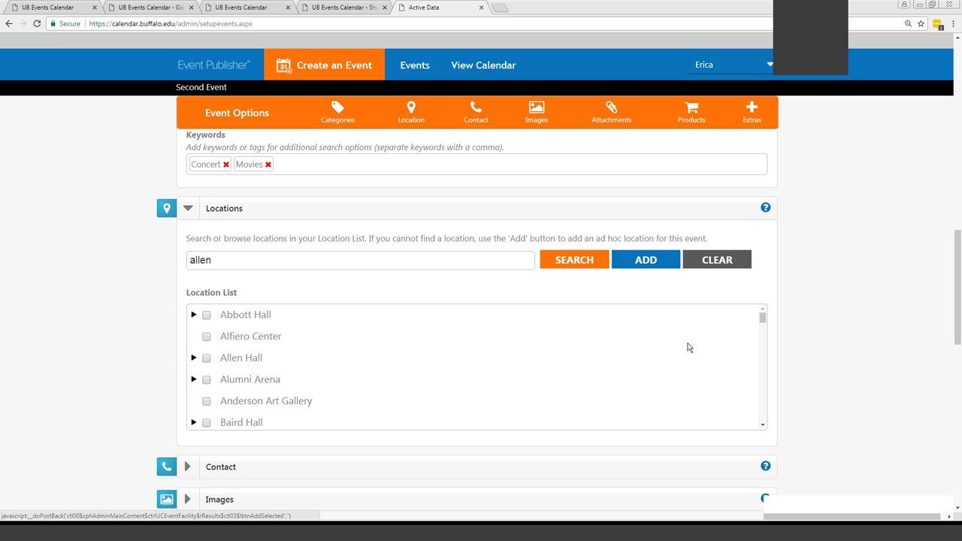
pyautogui.moveTo(222, 260); pyautogui.dragTo(182, 260)
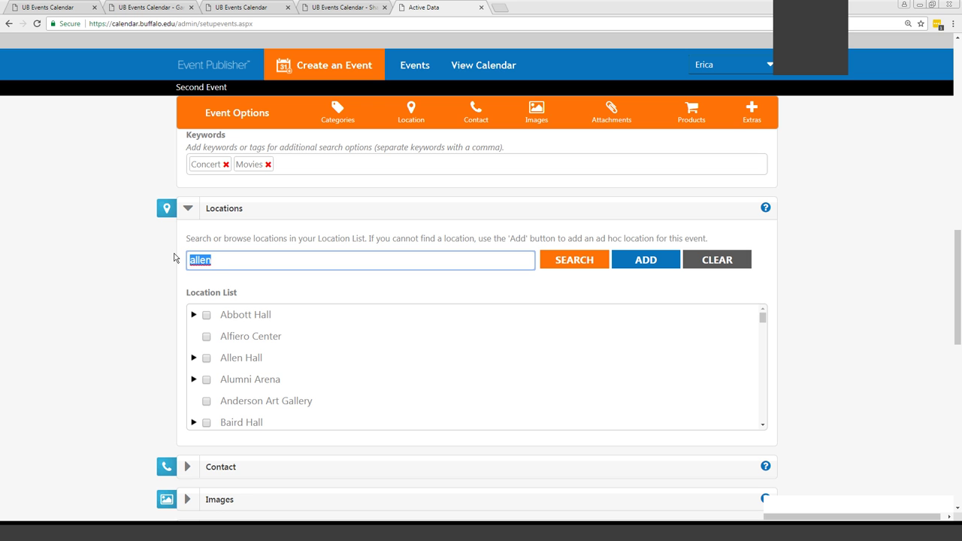
pyautogui.write('Building Nam')
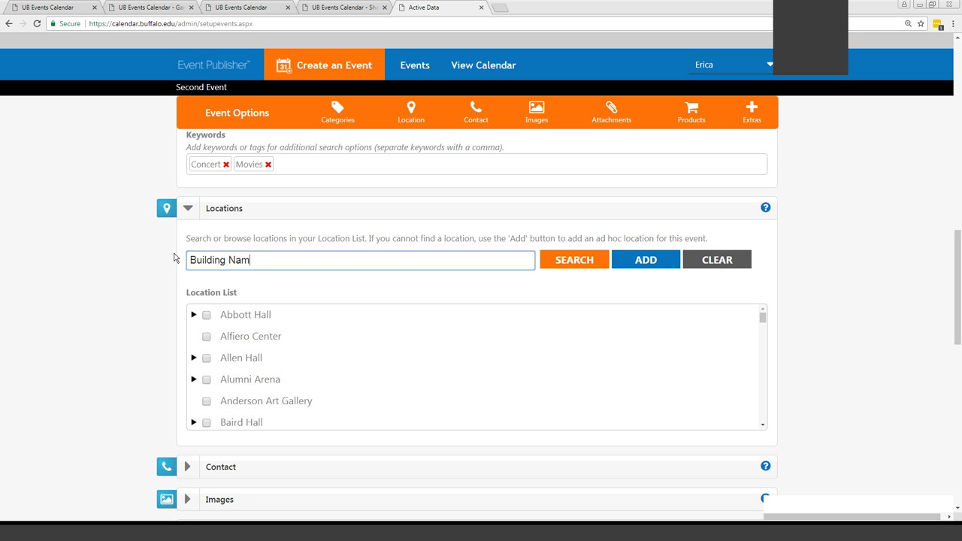
pyautogui.write('e - Venue')
pyautogui.moveTo(307, 258); pyautogui.dragTo(150, 263)
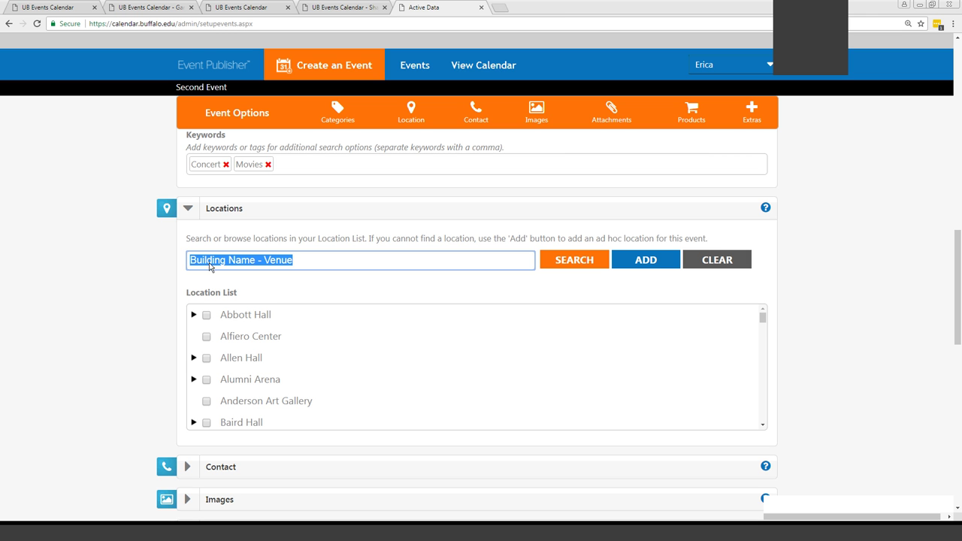
pyautogui.click(647, 265)
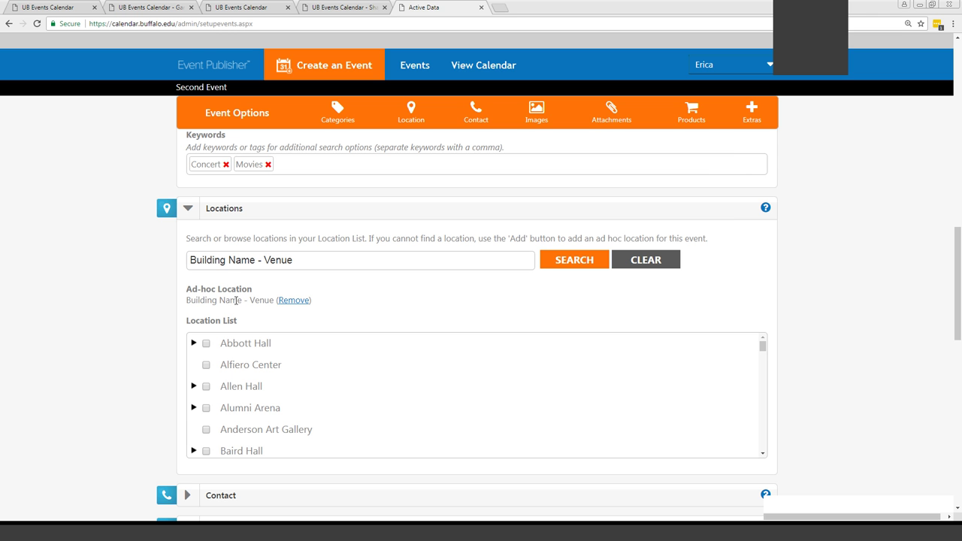
pyautogui.click(293, 301)
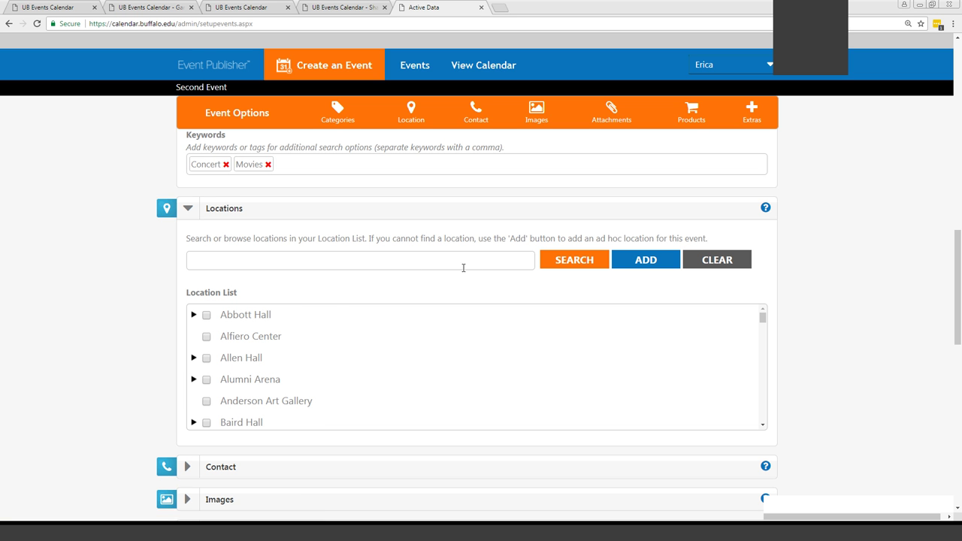
# Check Alumni Arena - Bull Pen in the Location List
pyautogui.click(194, 358)
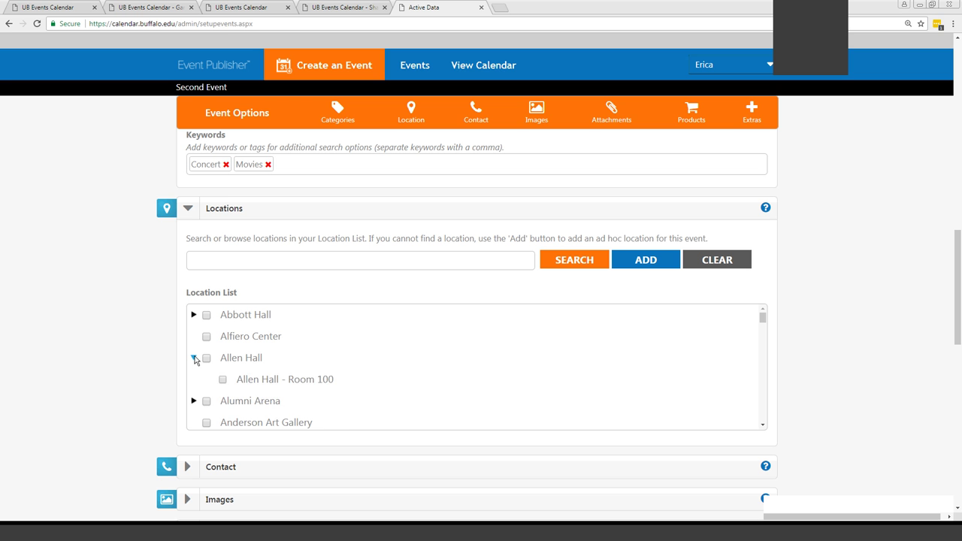
pyautogui.click(194, 359)
pyautogui.click(193, 380)
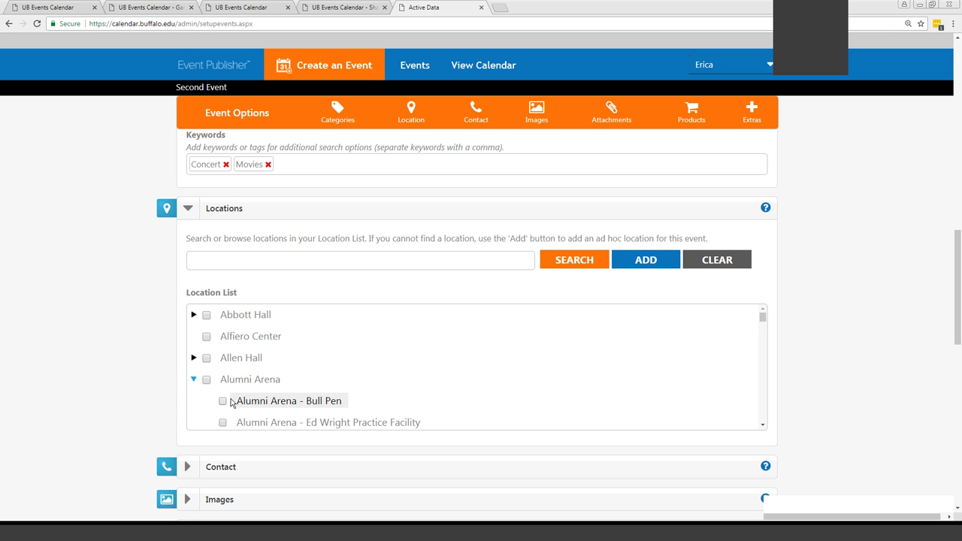
pyautogui.click(223, 400)
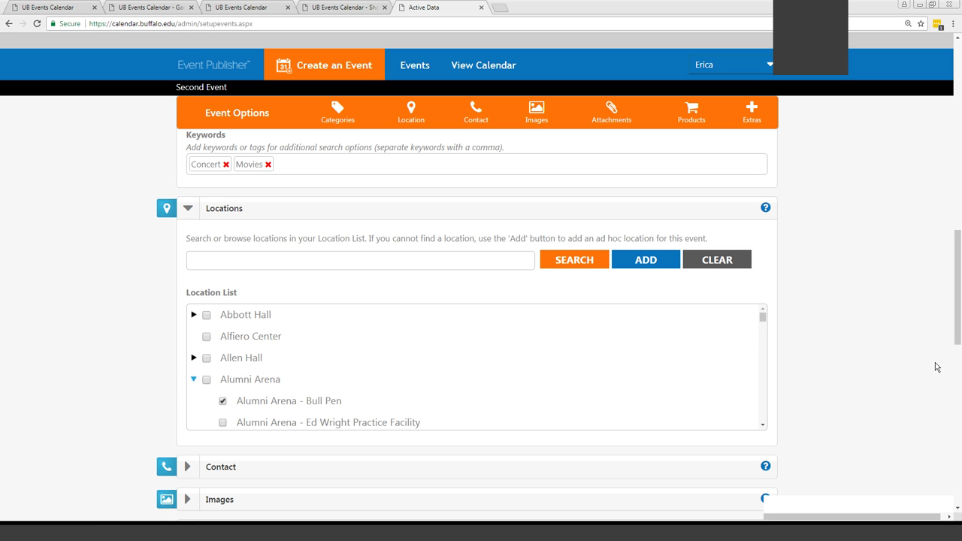
# Expand the Contact section to show the contact fields
pyautogui.scroll(-1, 737, 335)
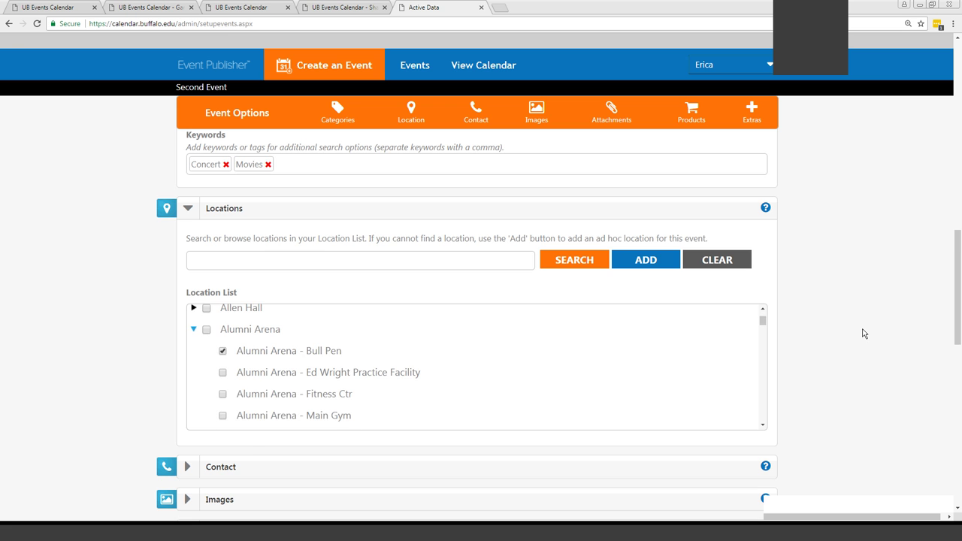
pyautogui.scroll(-1, 803, 334)
pyautogui.click(187, 366)
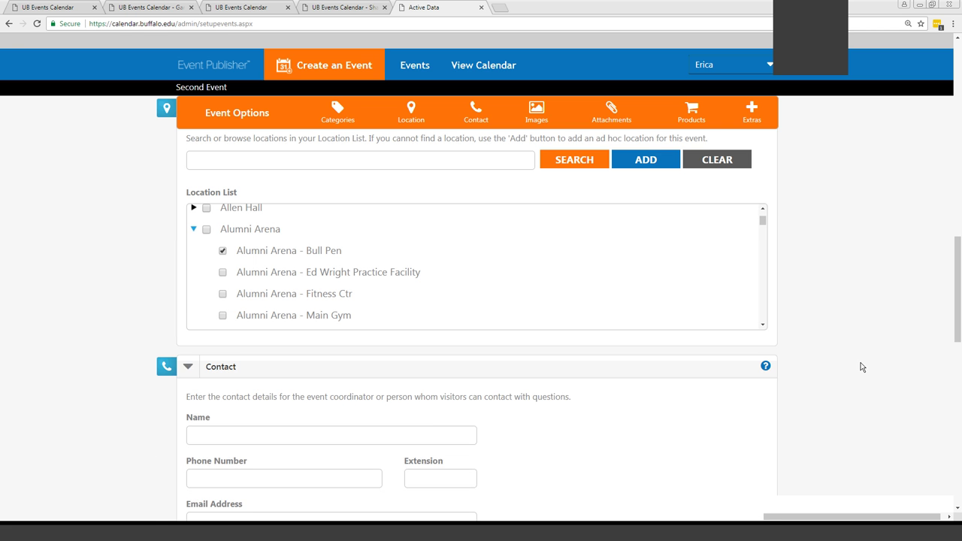
pyautogui.scroll(-1, 860, 366)
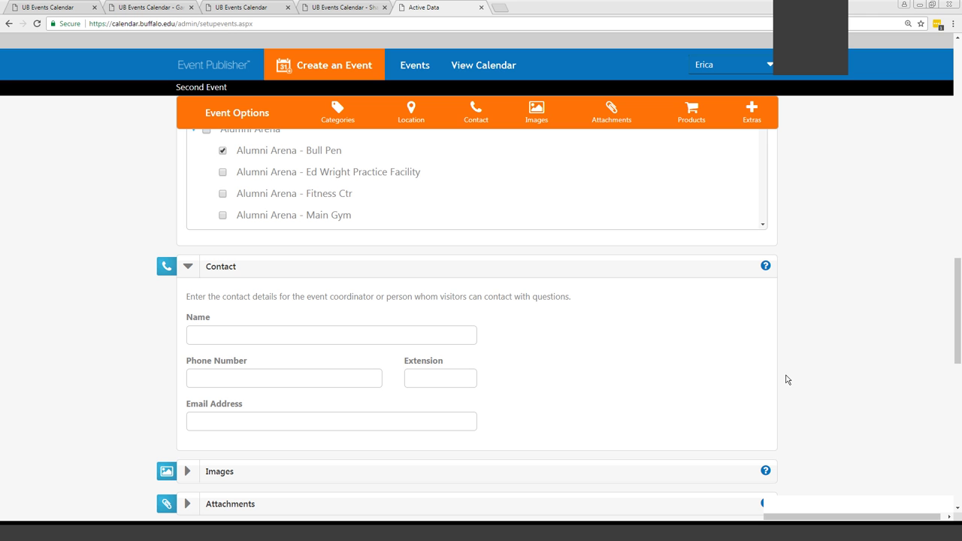
# Enter the contact's name and autocompleted e-mail, then expand the Images section
pyautogui.click(339, 335)
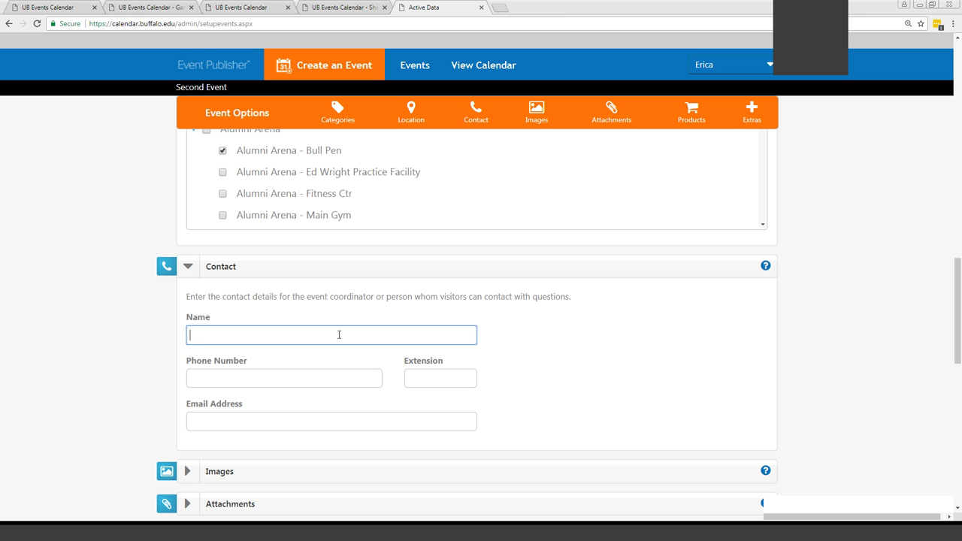
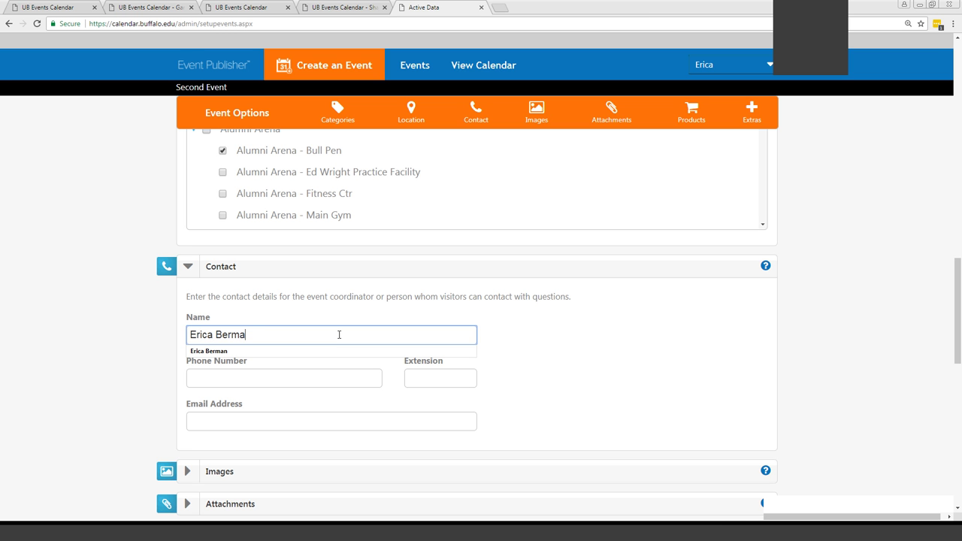
pyautogui.click(485, 339)
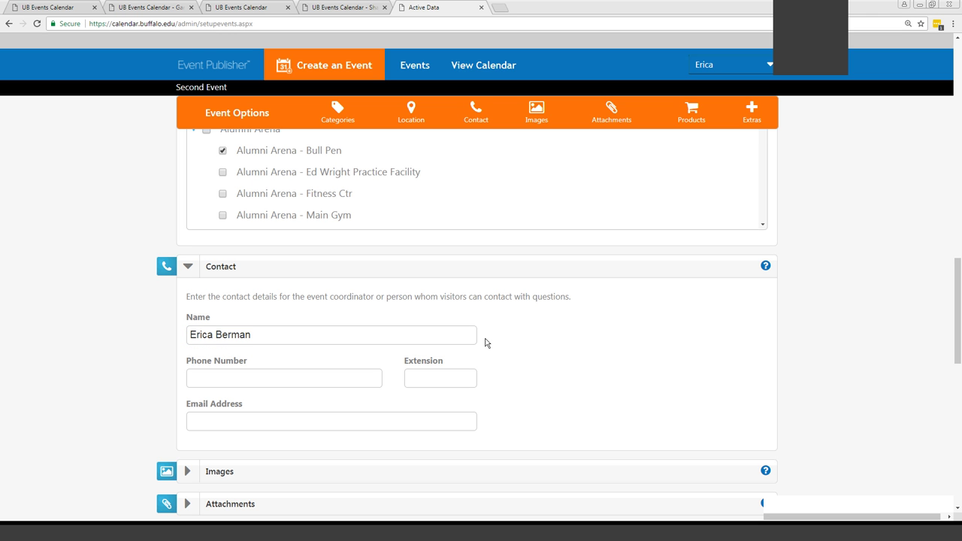
pyautogui.click(262, 376)
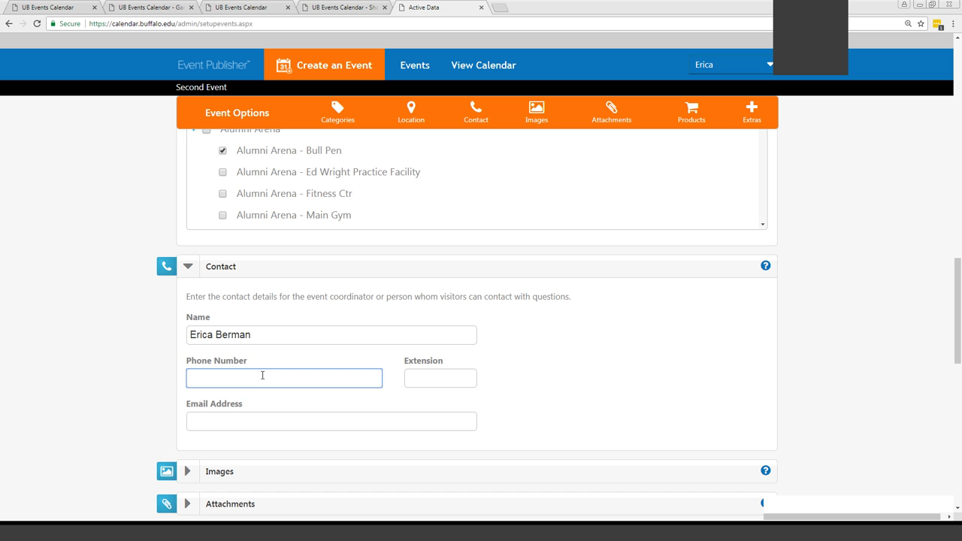
pyautogui.click(248, 418)
pyautogui.write('erica')
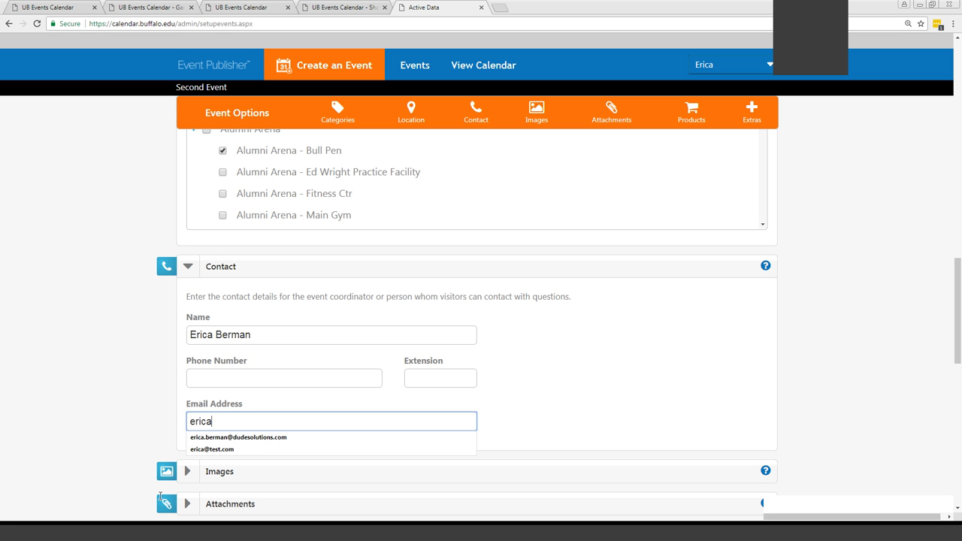
pyautogui.click(258, 438)
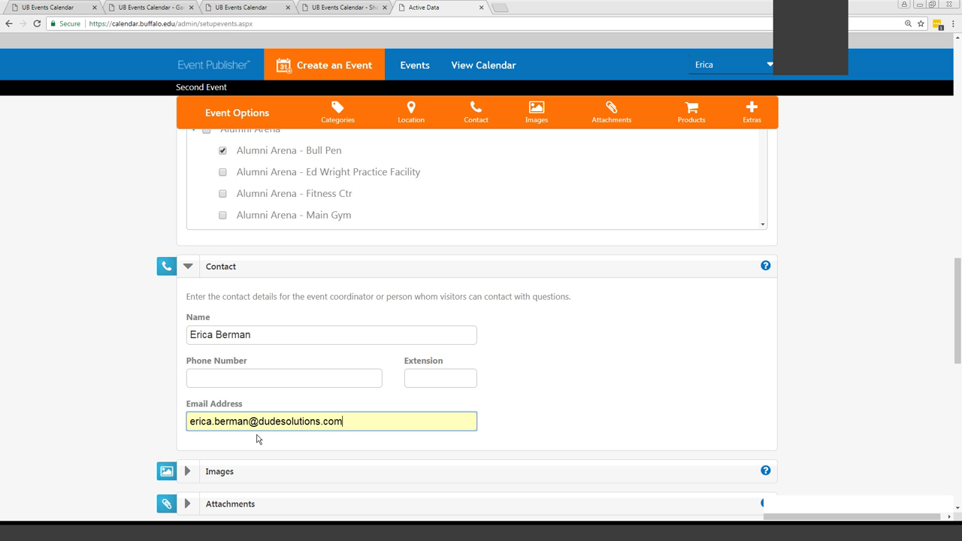
pyautogui.click(189, 268)
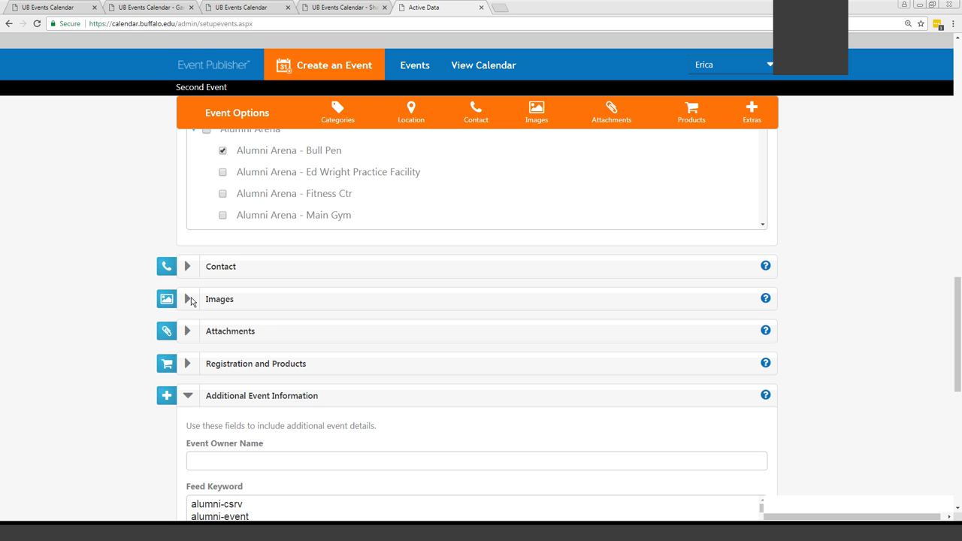
pyautogui.click(188, 300)
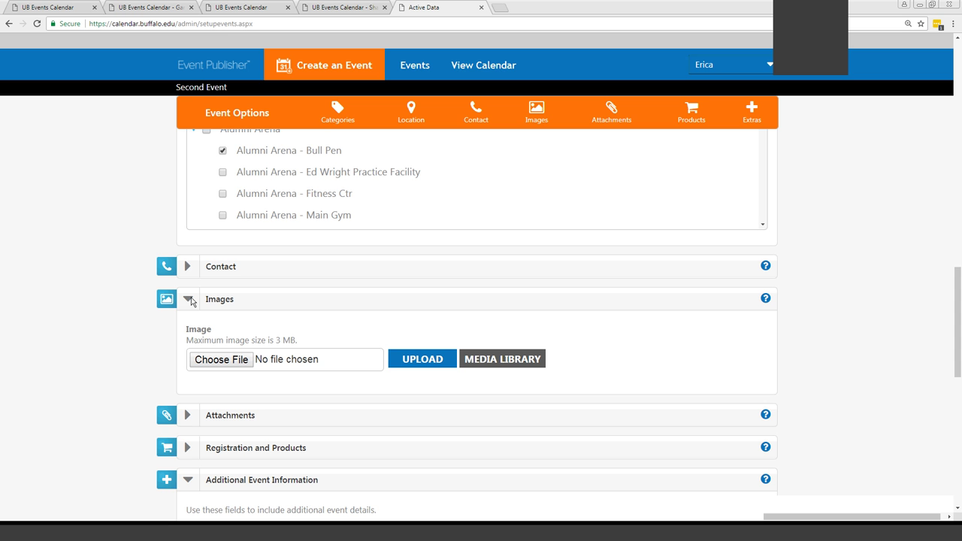
pyautogui.click(200, 362)
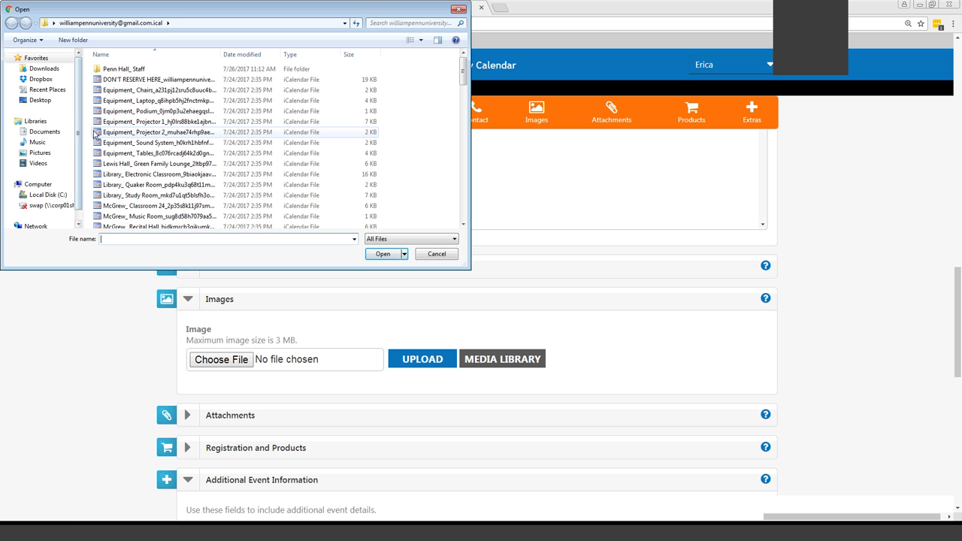
pyautogui.click(36, 155)
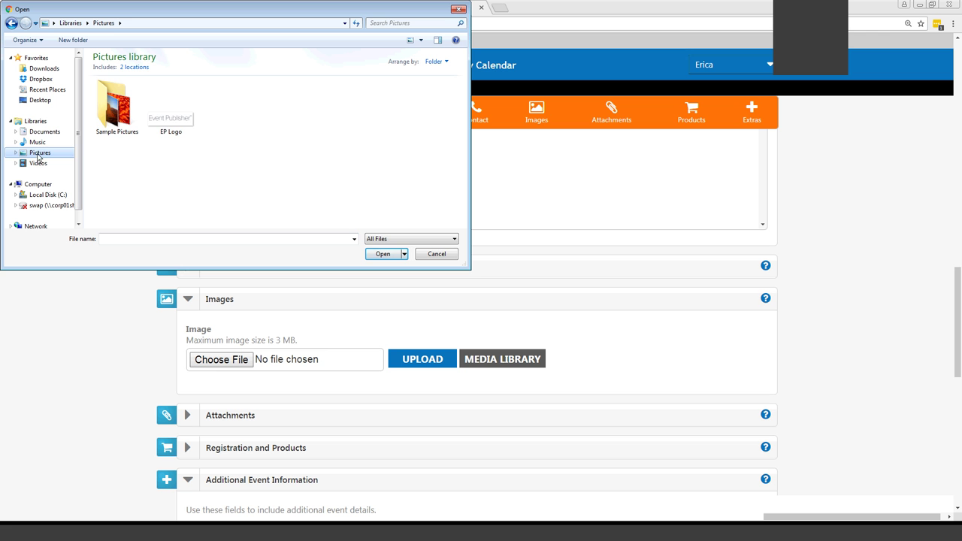
pyautogui.doubleClick(104, 107)
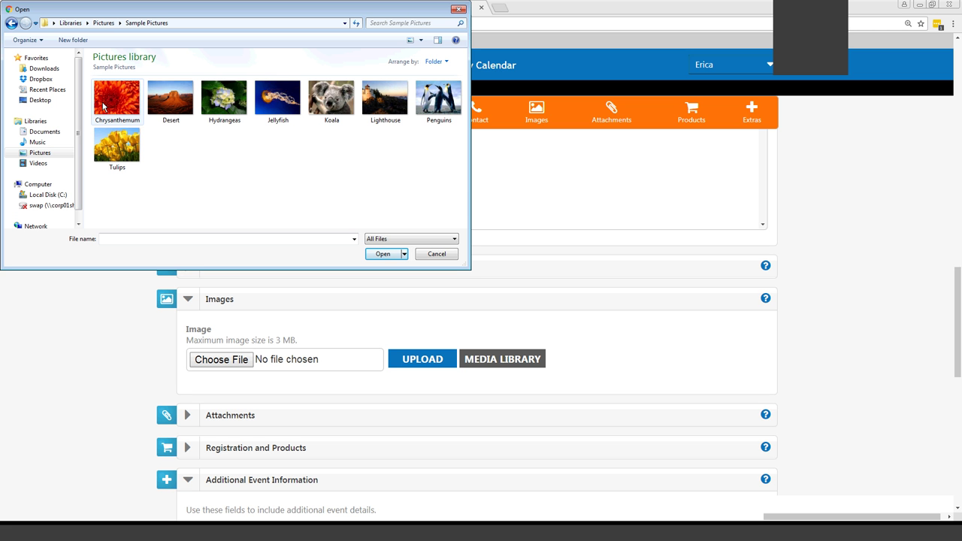
pyautogui.click(120, 150)
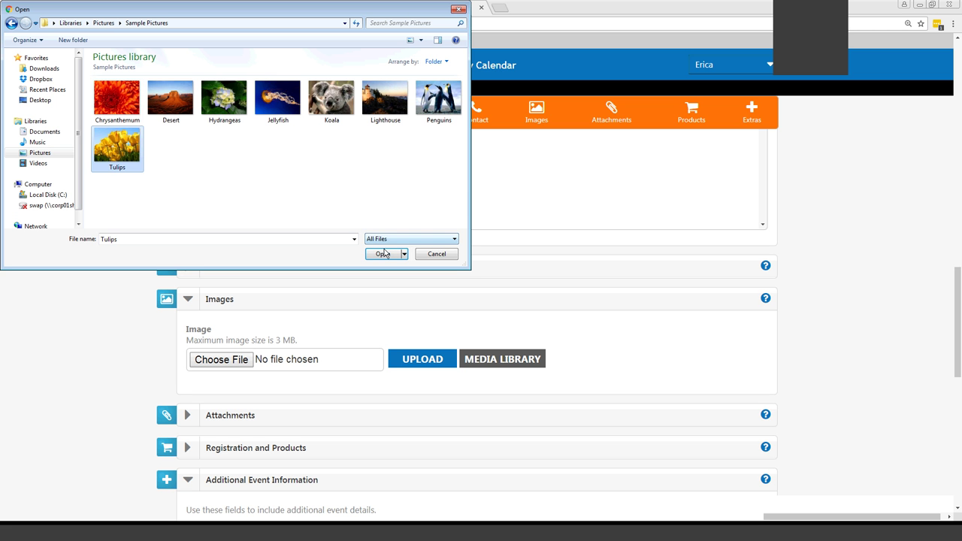
pyautogui.click(437, 255)
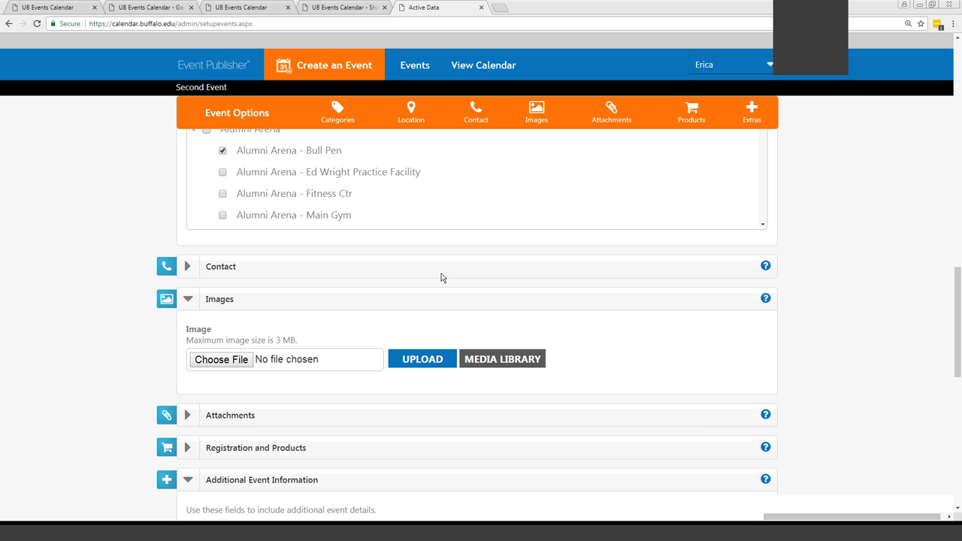
# Browse the Default folder of the media library, then collapse Images without choosing an image
pyautogui.click(500, 361)
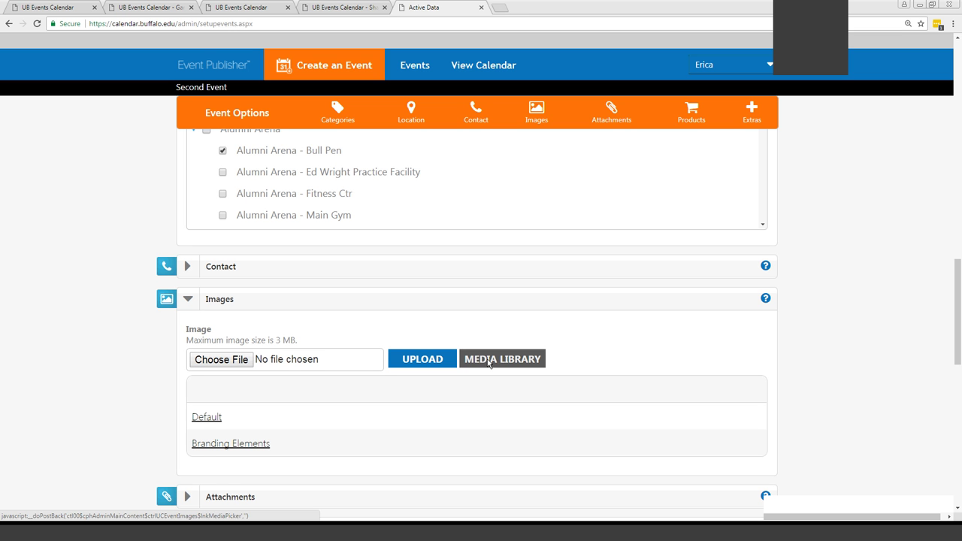
pyautogui.click(211, 418)
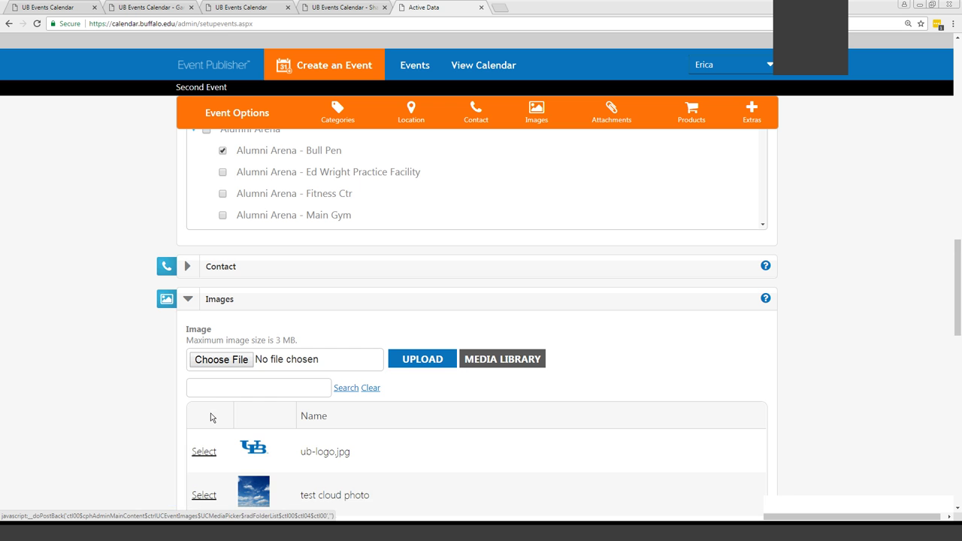
pyautogui.scroll(-3, 188, 417)
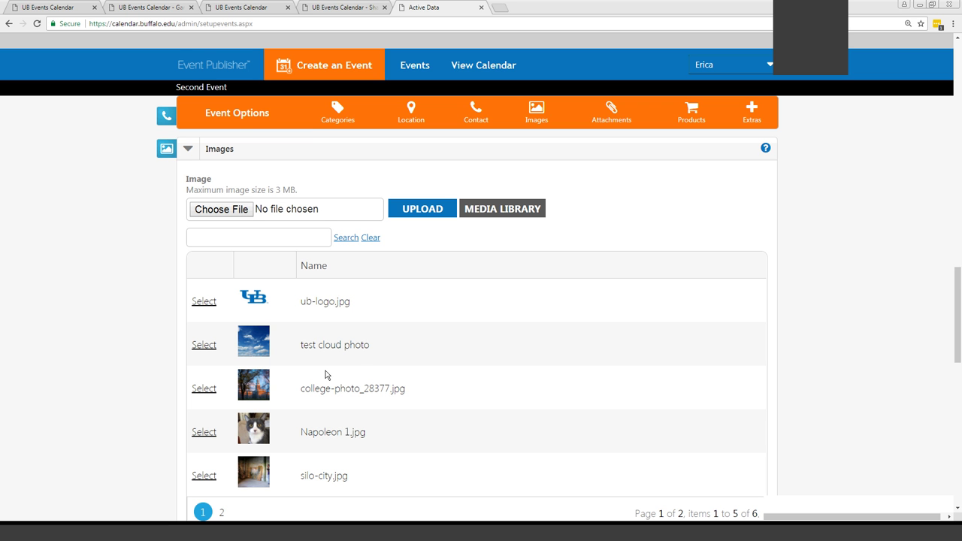
pyautogui.scroll(-1, 340, 258)
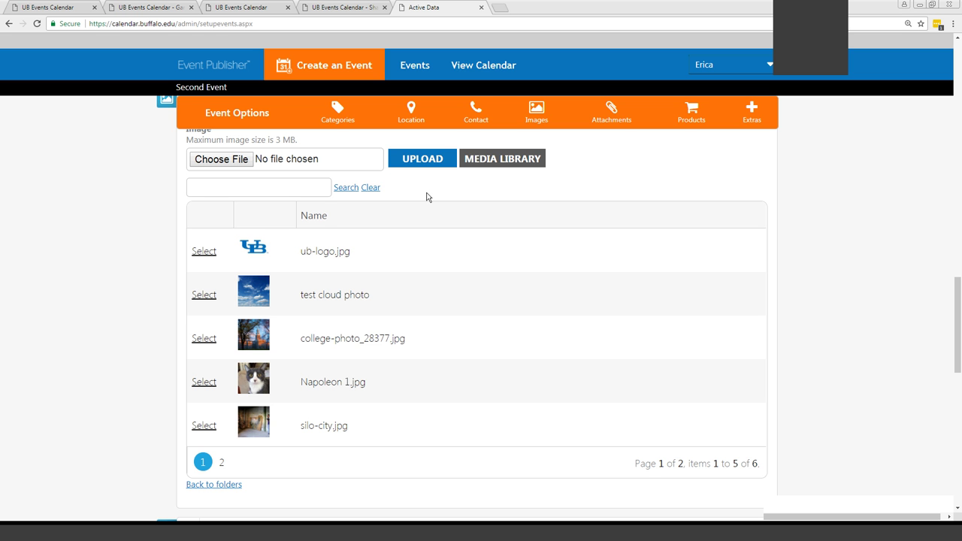
pyautogui.scroll(1, 191, 165)
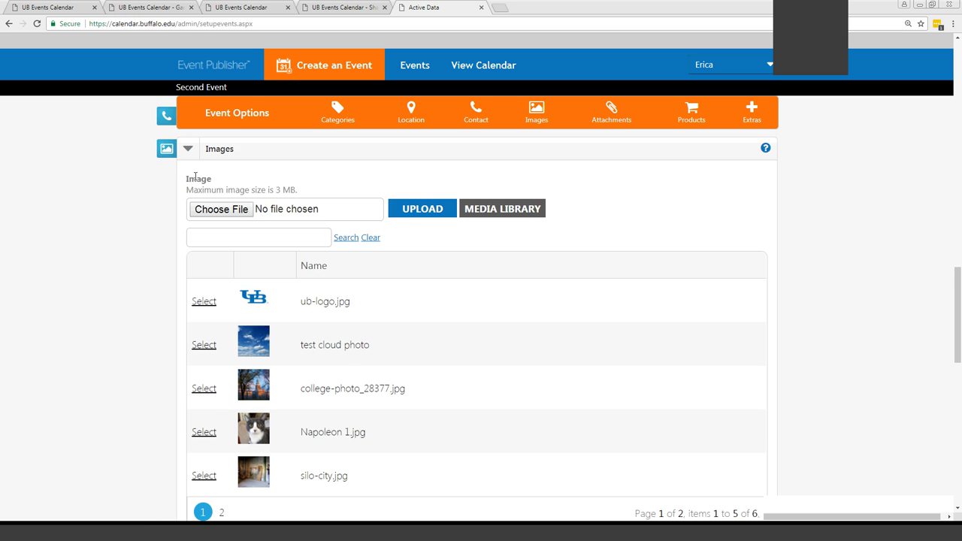
pyautogui.click(189, 150)
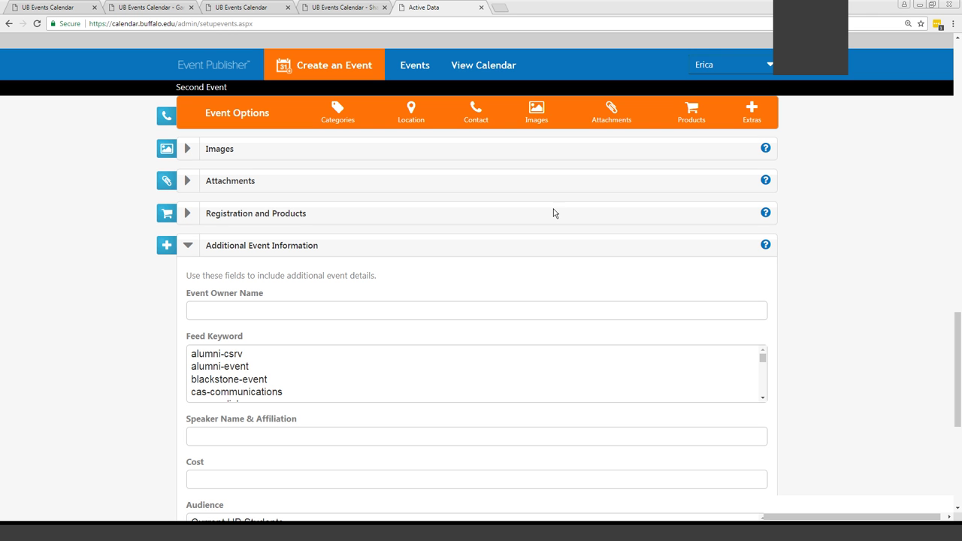
pyautogui.click(186, 184)
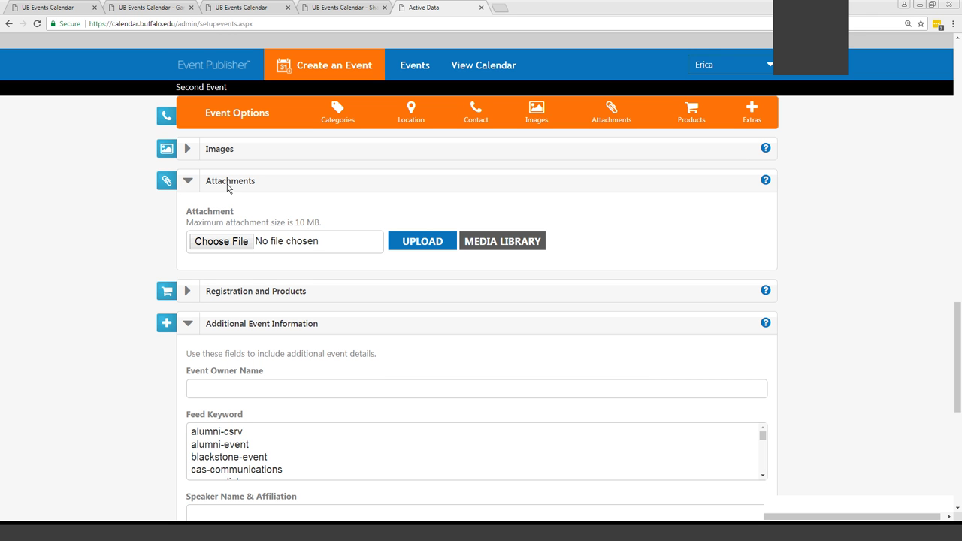
pyautogui.moveTo(323, 224); pyautogui.dragTo(278, 222)
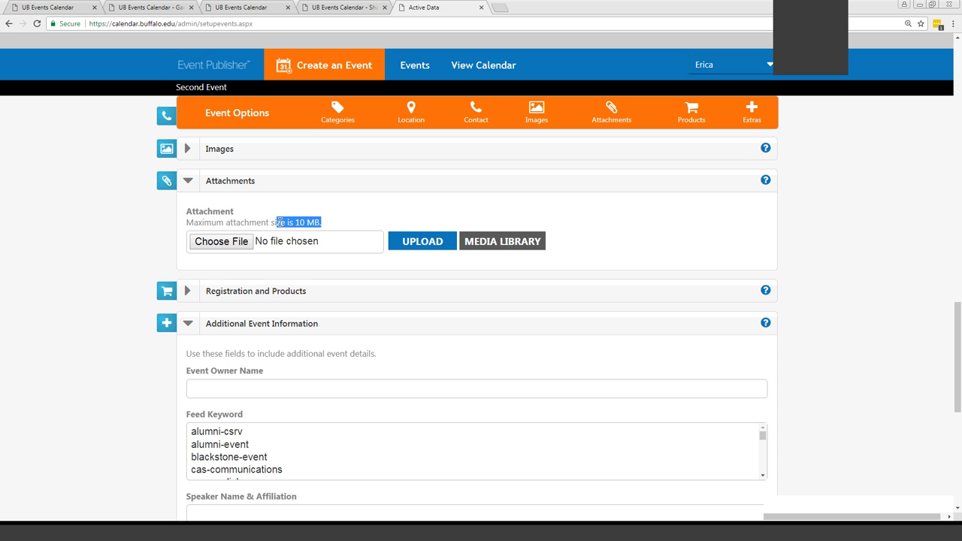
pyautogui.click(189, 182)
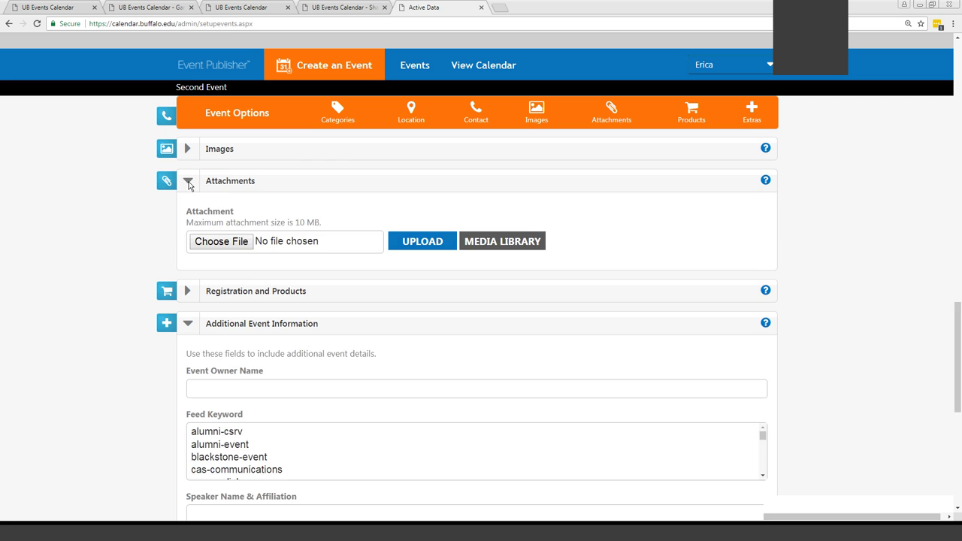
# Select cas-english-PoeticsPlus, cas-music-lecture, then cblsf-event in Feed Keyword, leaving cblsf-event chosen
pyautogui.scroll(-1, 887, 261)
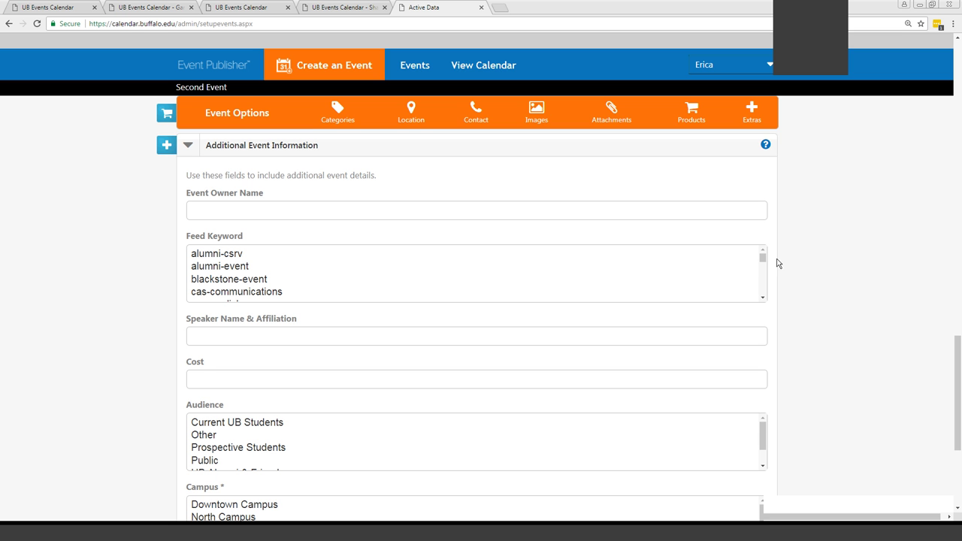
pyautogui.moveTo(762, 257); pyautogui.dragTo(765, 264)
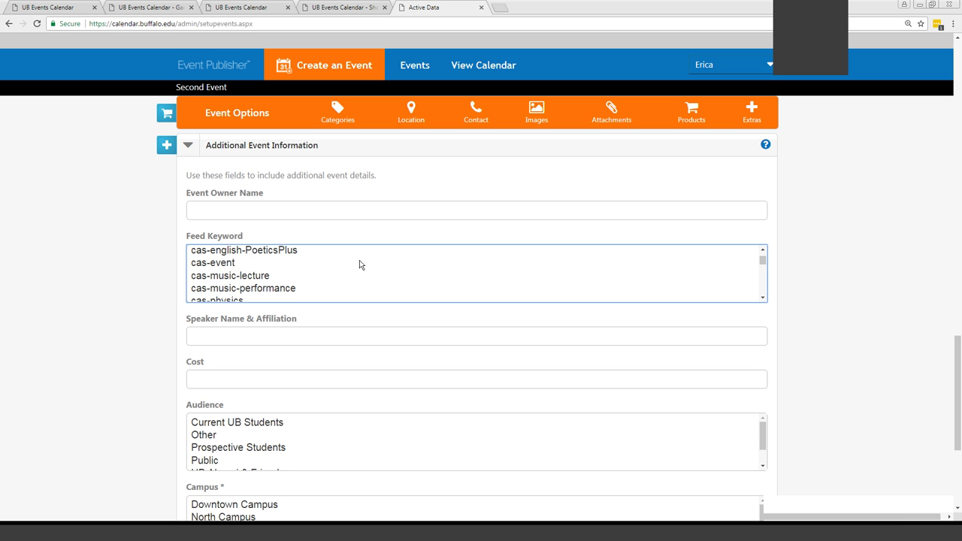
pyautogui.click(271, 257)
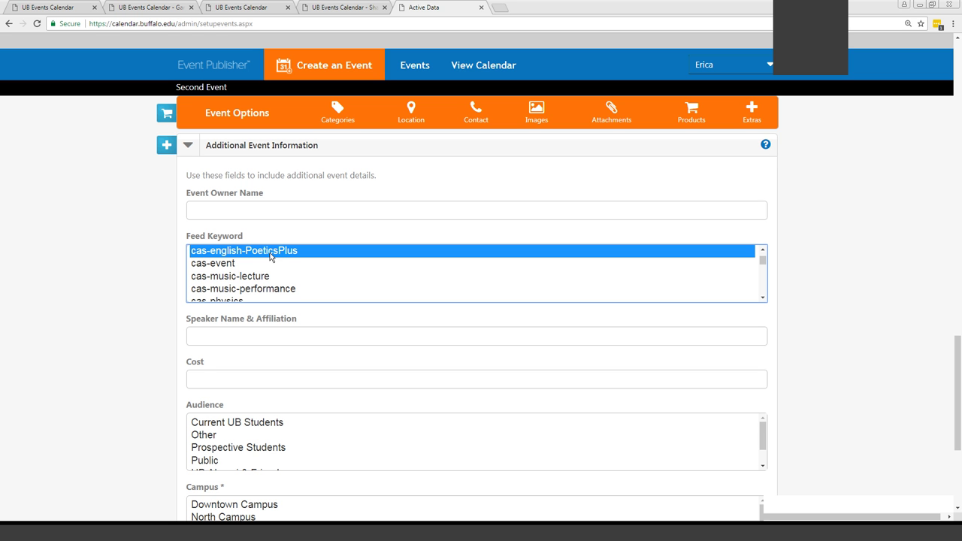
pyautogui.keyDown('ctrl'); pyautogui.click(250, 277); pyautogui.keyUp('ctrl')
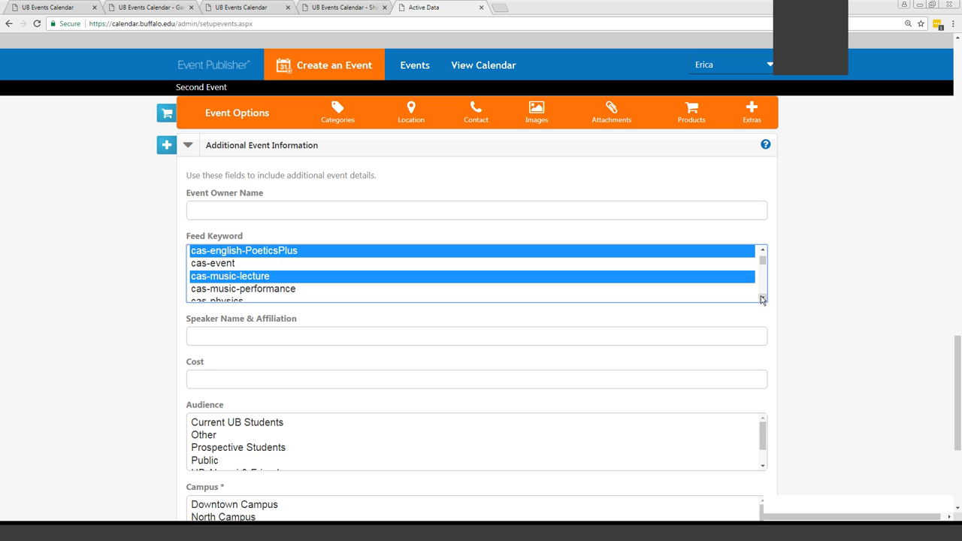
pyautogui.scroll(-5, 762, 299)
pyautogui.keyDown('ctrl'); pyautogui.click(264, 279); pyautogui.keyUp('ctrl')
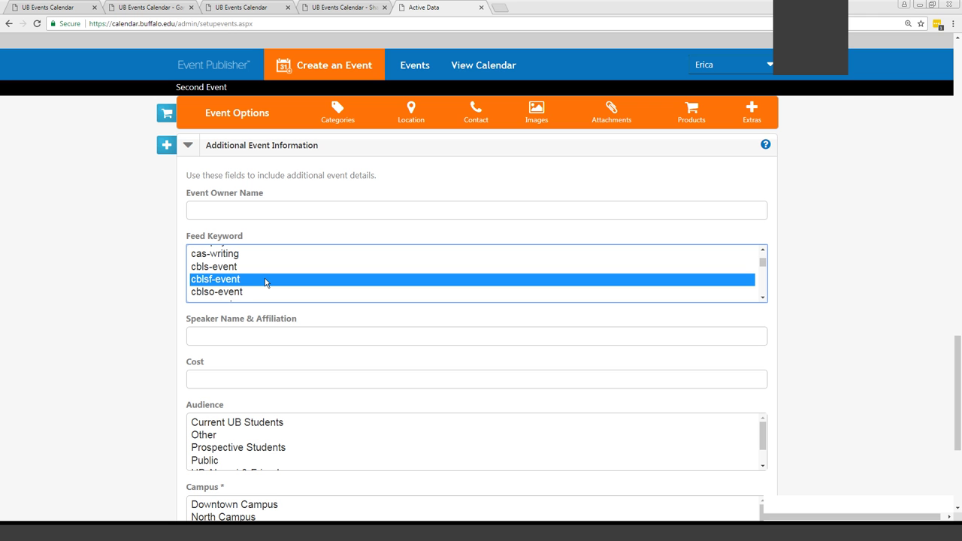
pyautogui.click(254, 339)
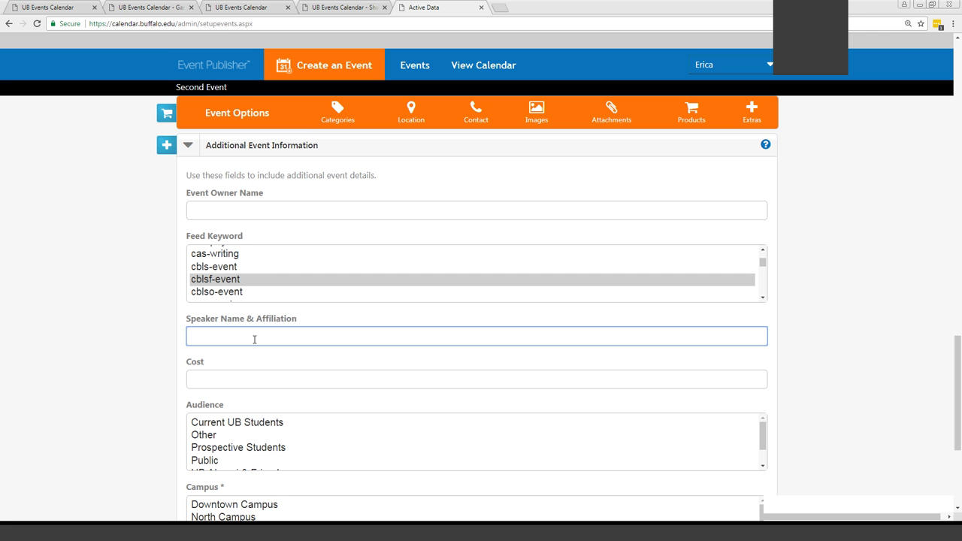
# Enter 'Free', replace it with '$20' in Cost, then clear the field
pyautogui.click(818, 316)
pyautogui.scroll(-3, 819, 318)
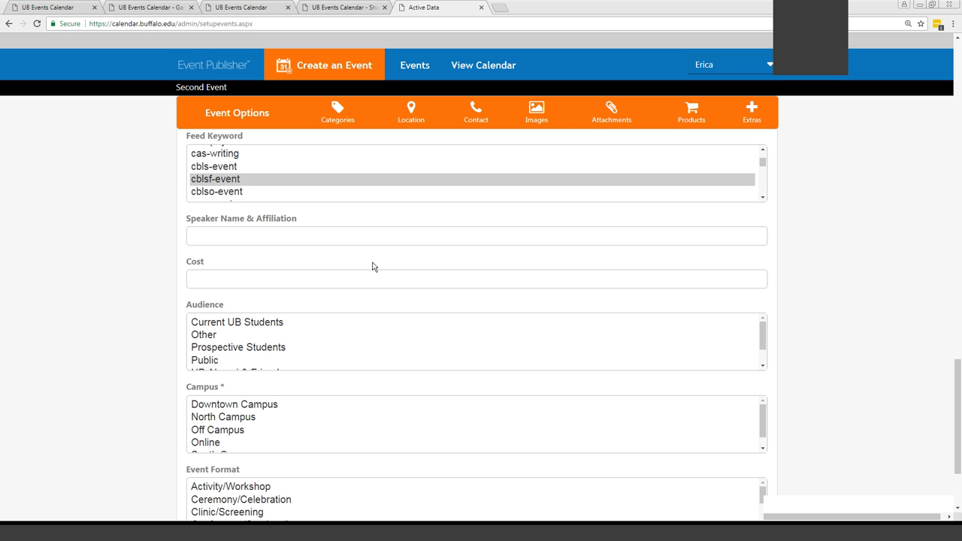
pyautogui.click(369, 278)
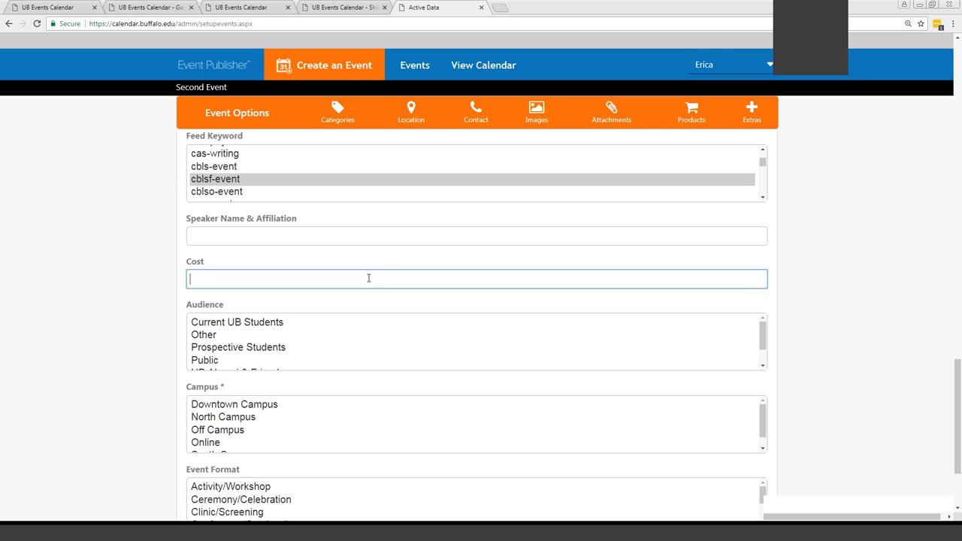
pyautogui.write('Free')
pyautogui.moveTo(298, 278); pyautogui.dragTo(165, 275)
pyautogui.write('$20')
pyautogui.hotkey('ctrl', 'a')
pyautogui.press('BackSpace')
# Select Current UB Students and Prospective Students in the Audience list
pyautogui.moveTo(958, 375); pyautogui.dragTo(958, 409)
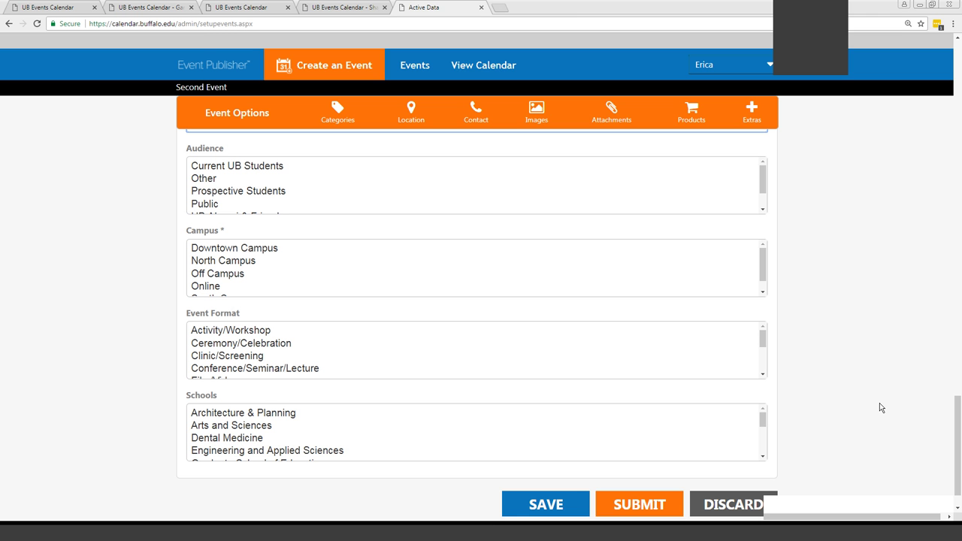
pyautogui.click(277, 171)
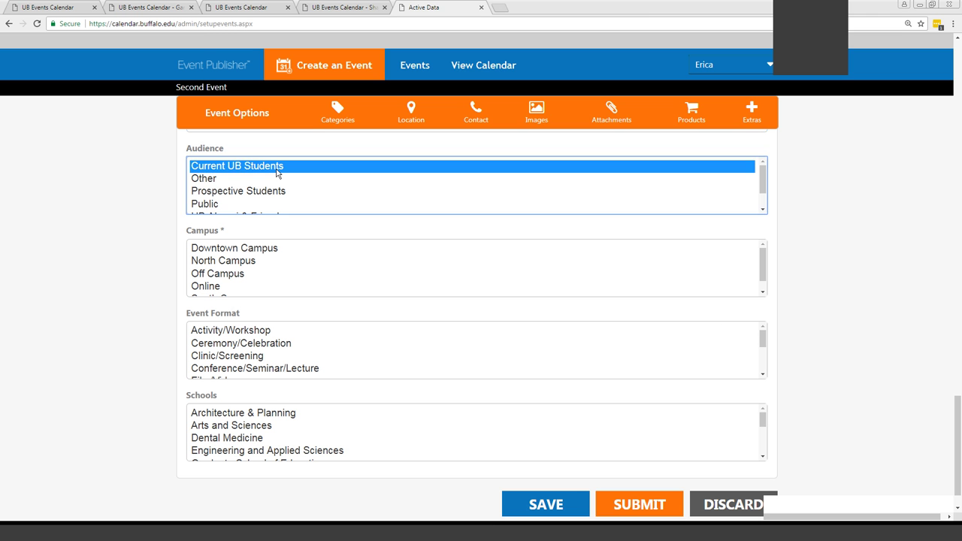
pyautogui.keyDown('ctrl'); pyautogui.click(259, 193); pyautogui.keyUp('ctrl')
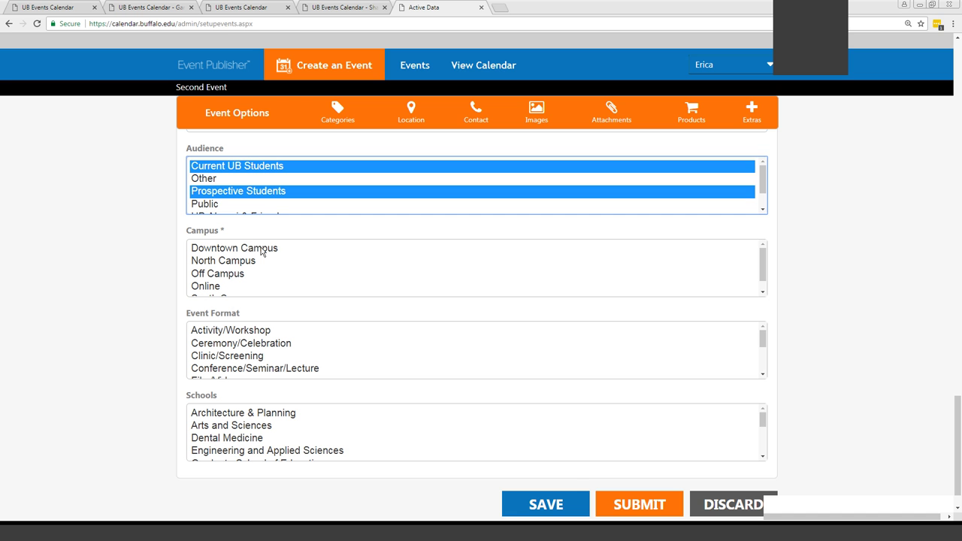
# Tag the Second Event with Downtown Campus and Off Campus, Clinic/Screening format, and Architecture & Planning school
pyautogui.click(262, 253)
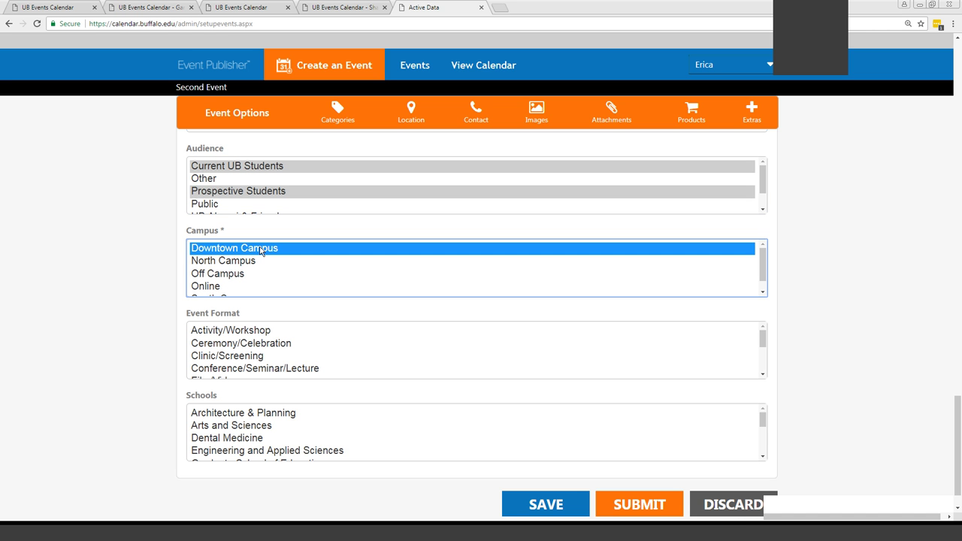
pyautogui.keyDown('ctrl'); pyautogui.click(246, 275); pyautogui.keyUp('ctrl')
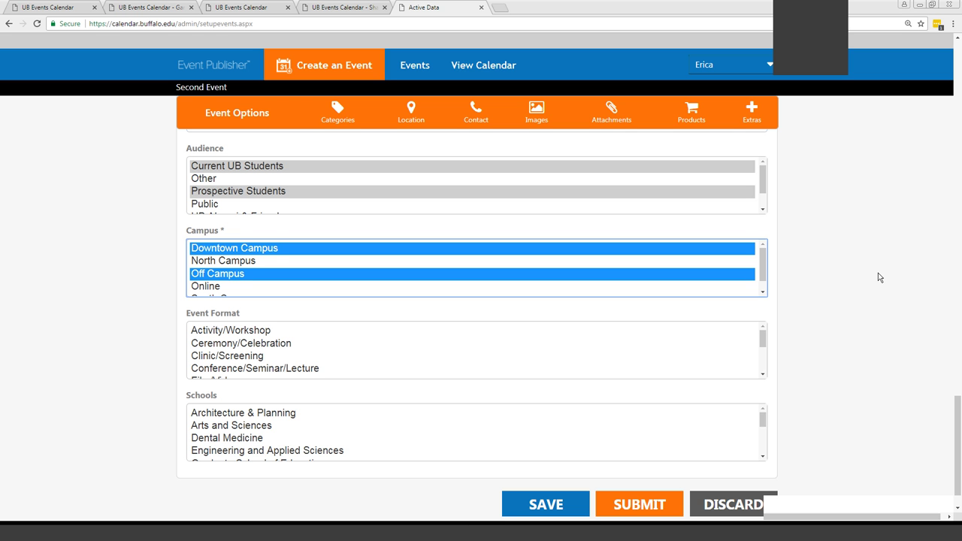
pyautogui.scroll(-1, 879, 278)
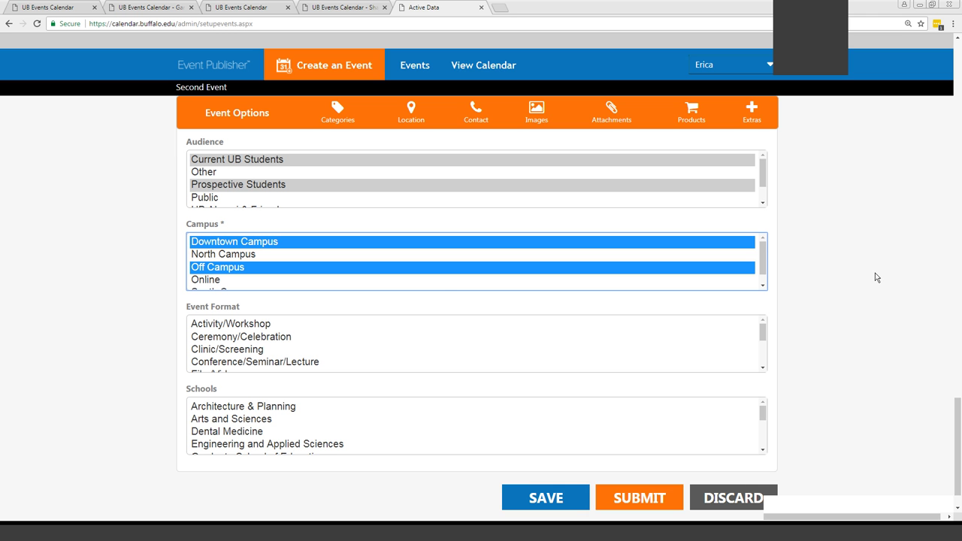
pyautogui.click(272, 348)
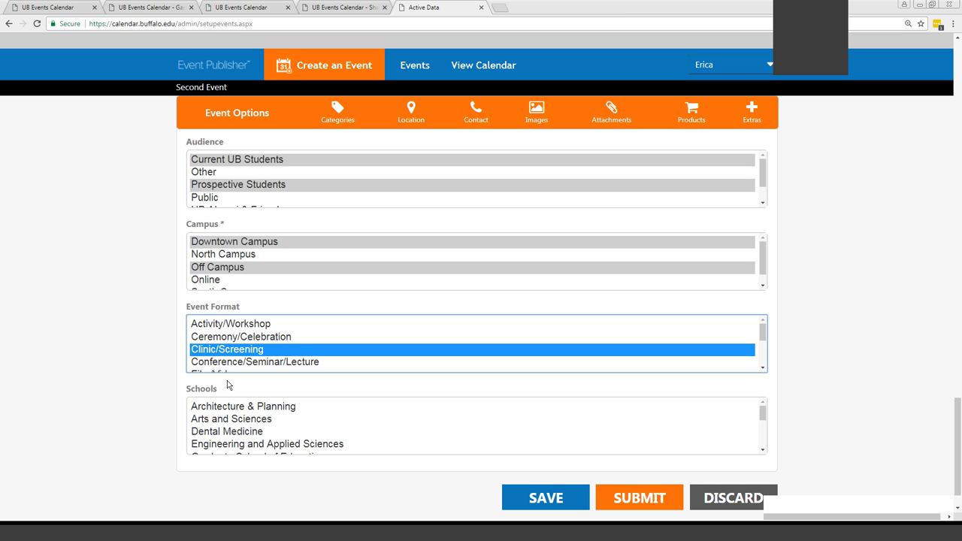
pyautogui.click(243, 406)
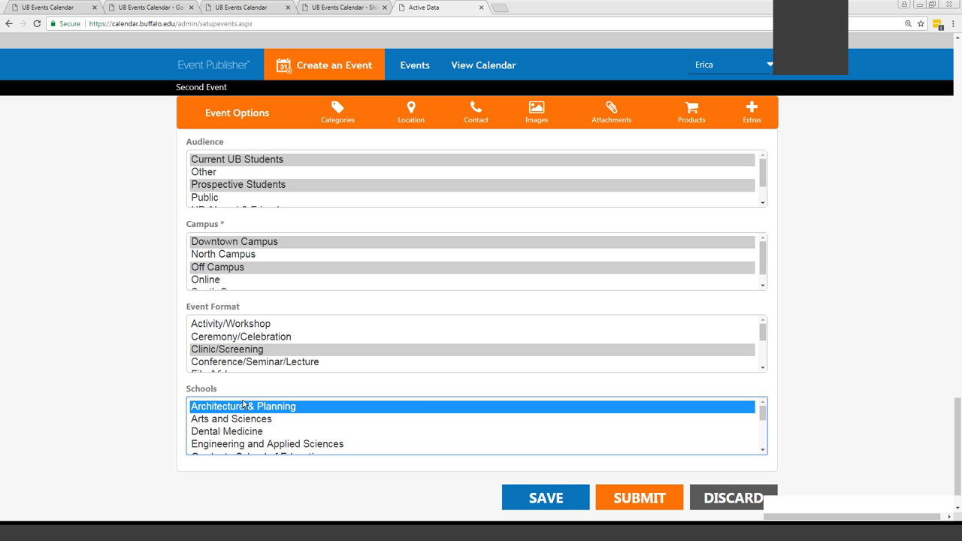
pyautogui.click(835, 430)
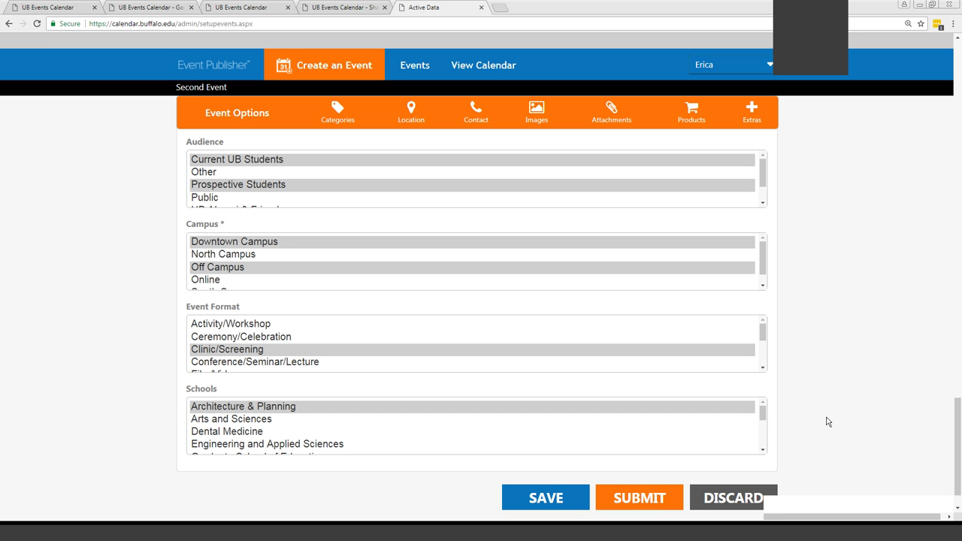
pyautogui.scroll(15, 827, 422)
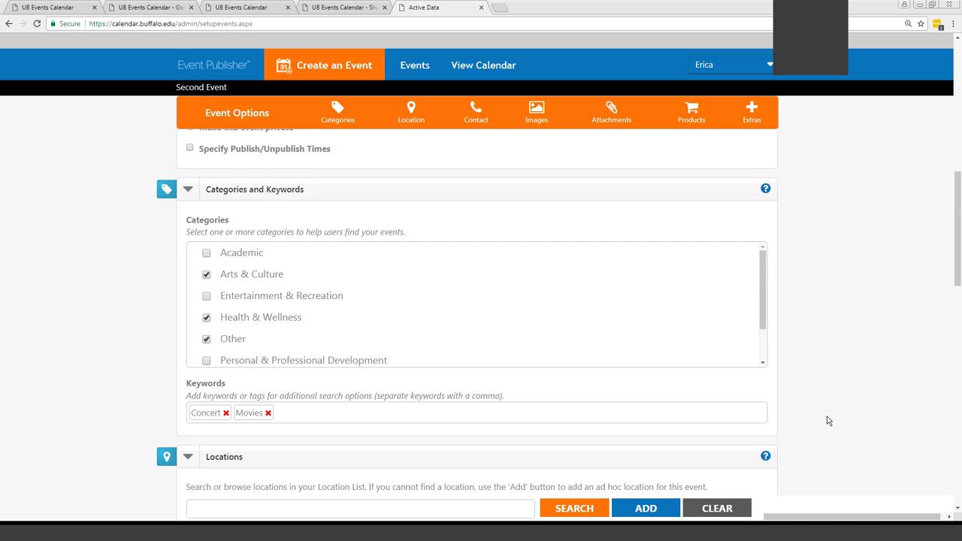
pyautogui.scroll(4, 827, 421)
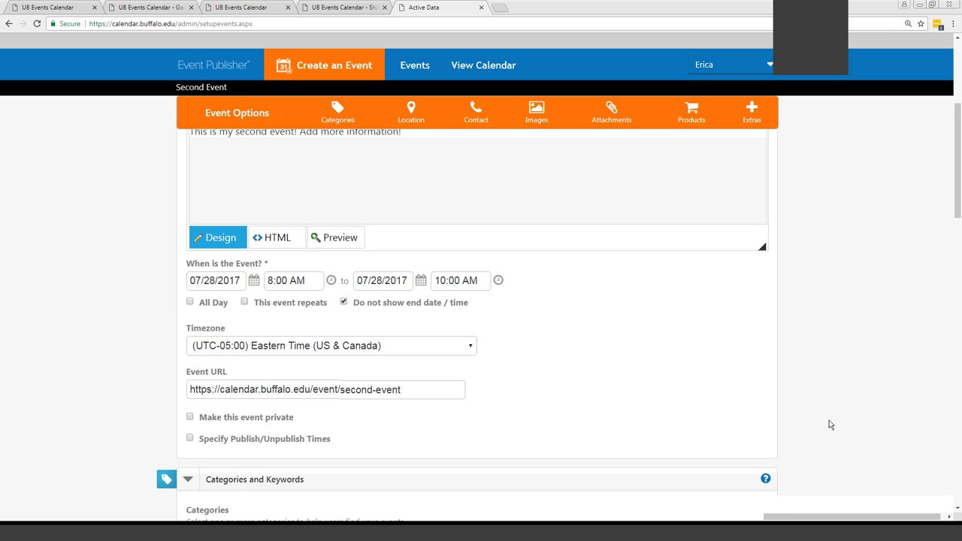
pyautogui.moveTo(958, 200); pyautogui.dragTo(957, 492)
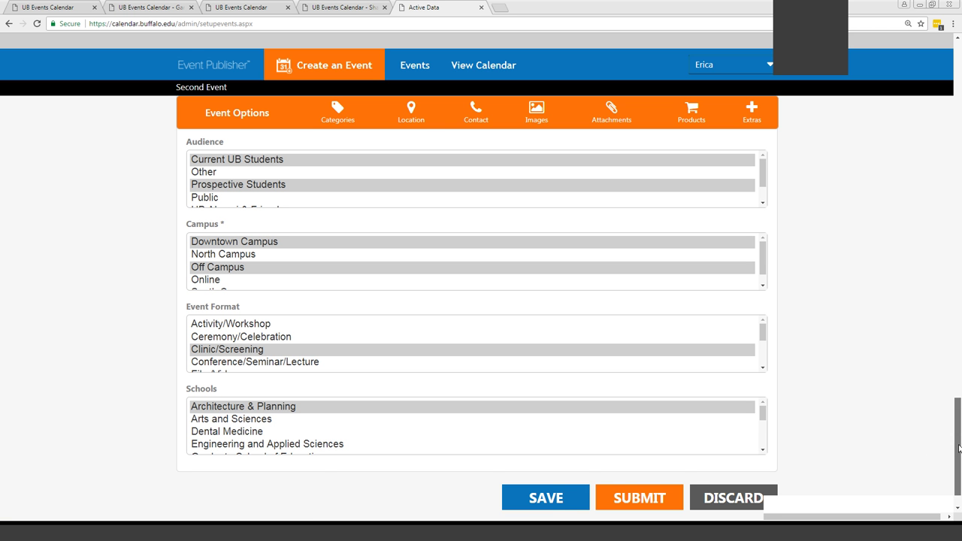
pyautogui.scroll(5, 951, 302)
pyautogui.scroll(15, 950, 302)
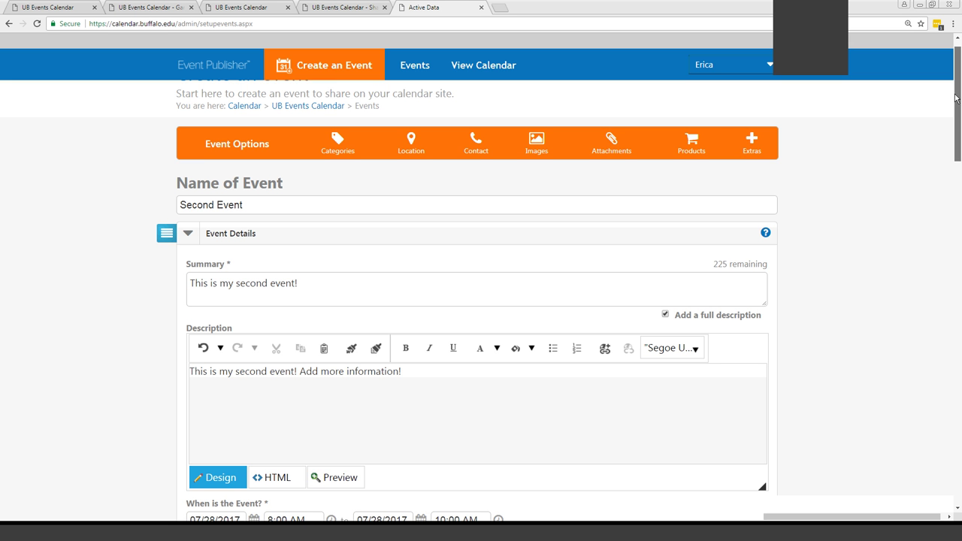
pyautogui.moveTo(957, 99); pyautogui.dragTo(957, 443)
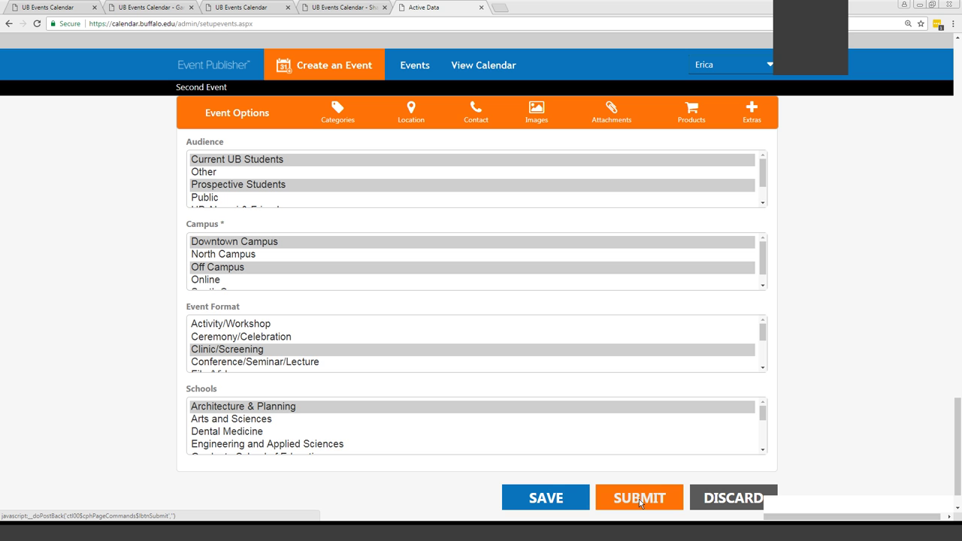
# Submit the Second Event, check it under Pending Approval, then return to the Event List
pyautogui.click(639, 498)
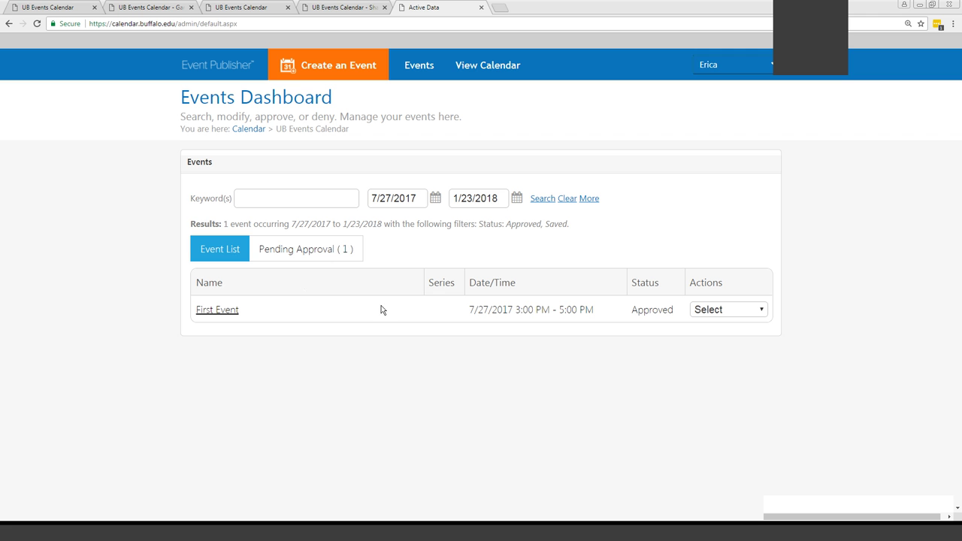
pyautogui.click(304, 253)
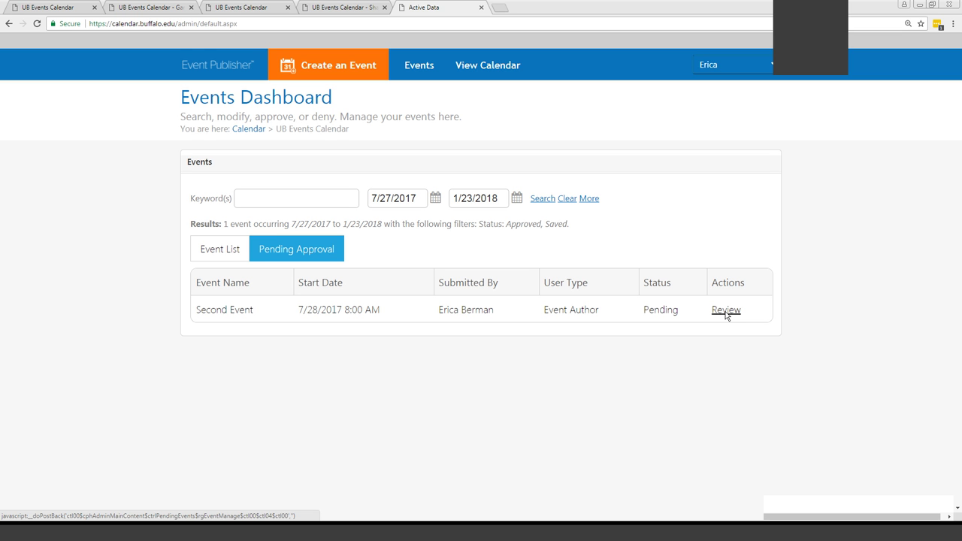
pyautogui.click(212, 253)
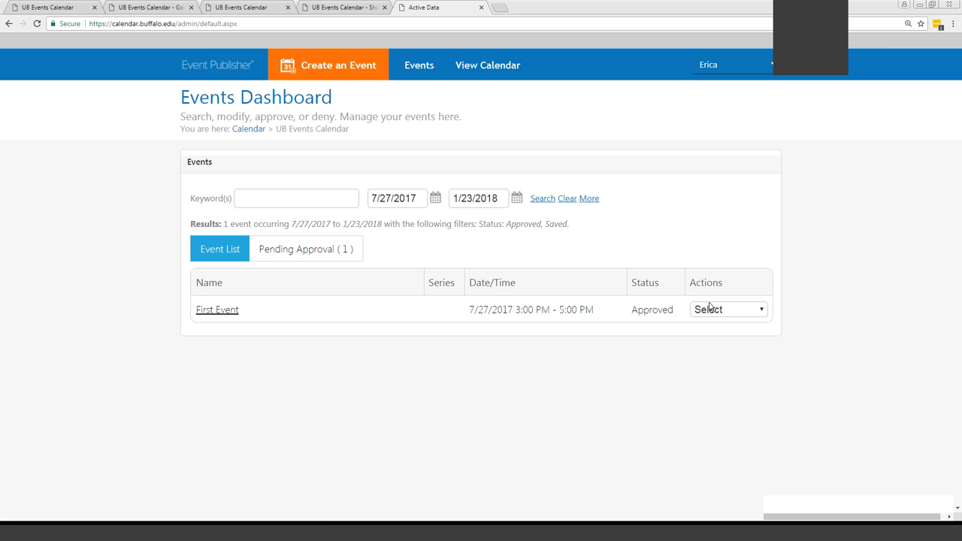
pyautogui.click(711, 309)
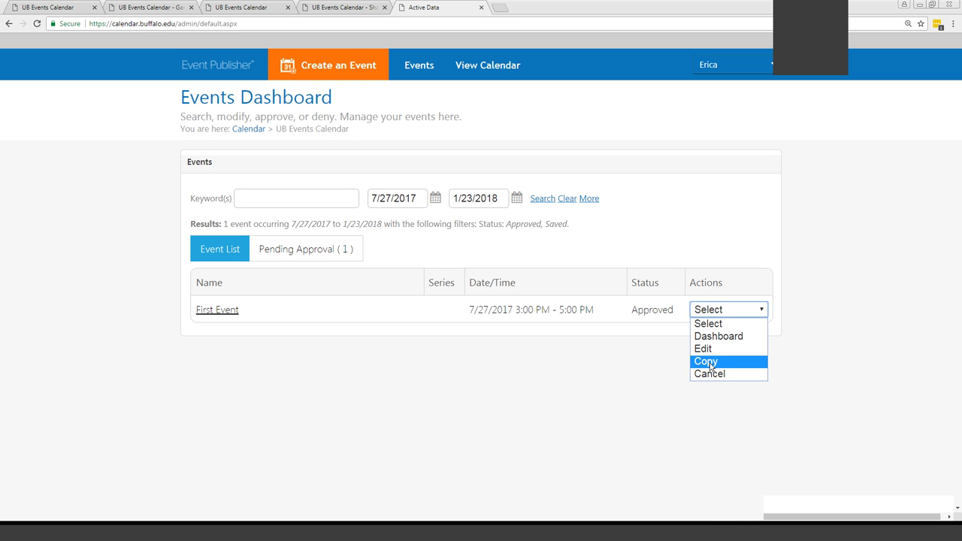
pyautogui.click(710, 363)
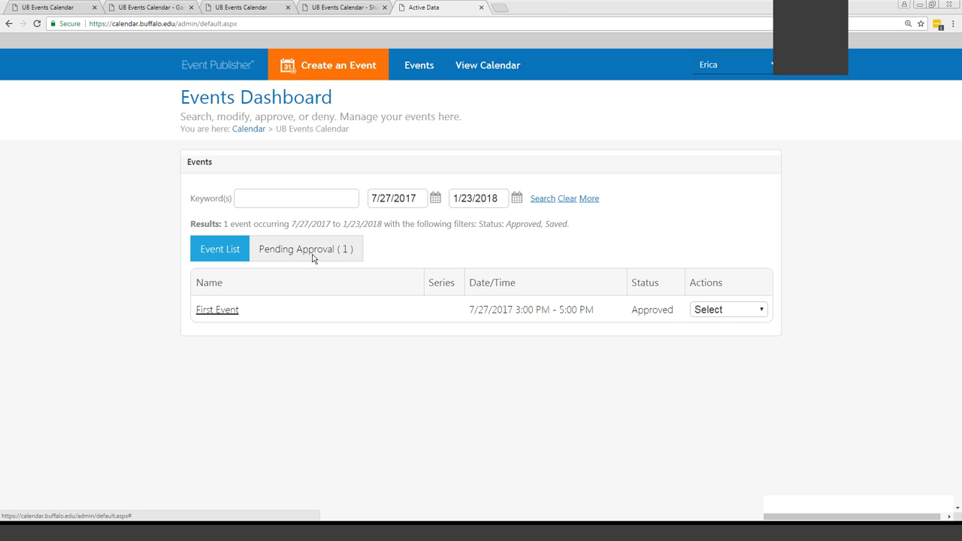
# Create a new event named 'Series event' with summary 'This is a summary for a series event.'
pyautogui.click(315, 66)
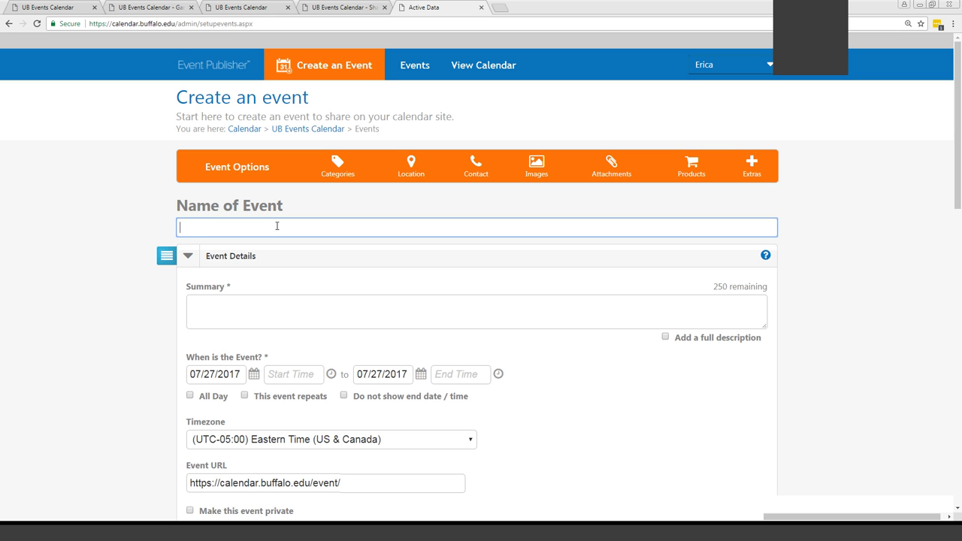
pyautogui.write('Series event')
pyautogui.click(271, 302)
pyautogui.write('This')
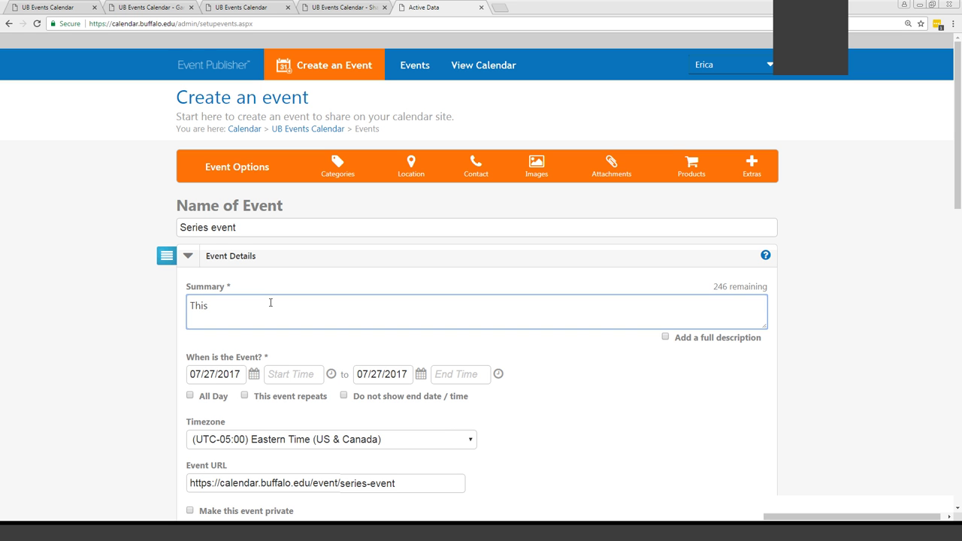
pyautogui.write(' is a summary for a seriesevent.')
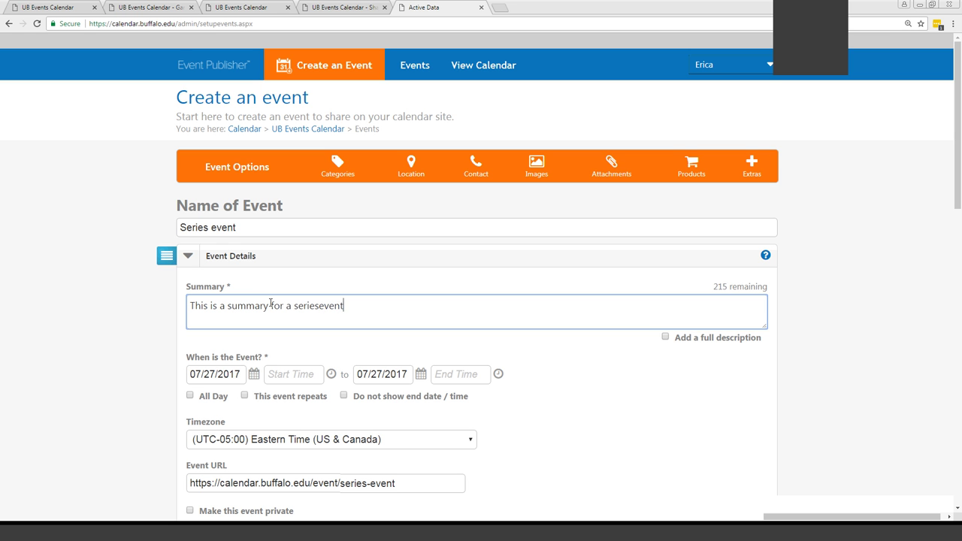
pyautogui.click(320, 308)
pyautogui.click(366, 306)
pyautogui.click(876, 524)
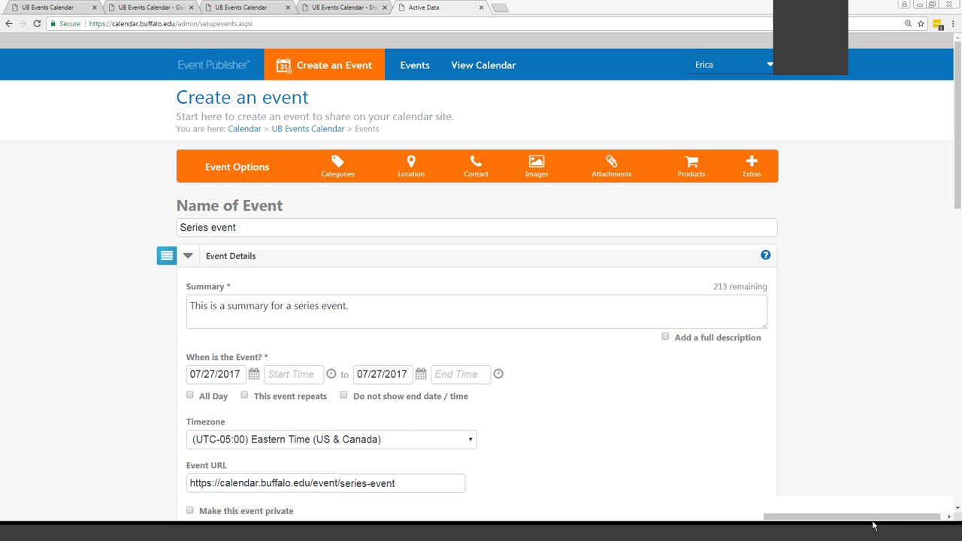
# Set the Series event's start date to 08/09/2017 and mark it All Day
pyautogui.click(254, 377)
pyautogui.click(337, 231)
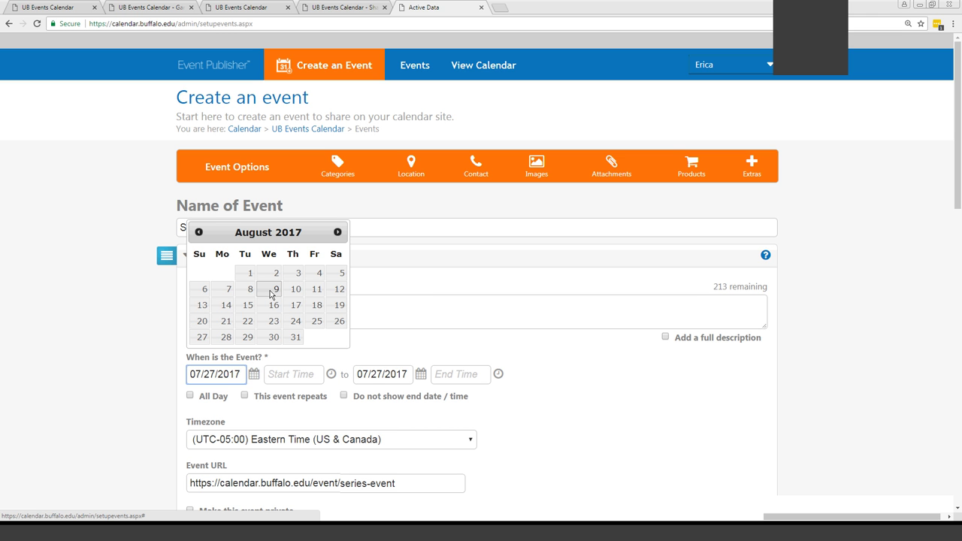
pyautogui.click(272, 290)
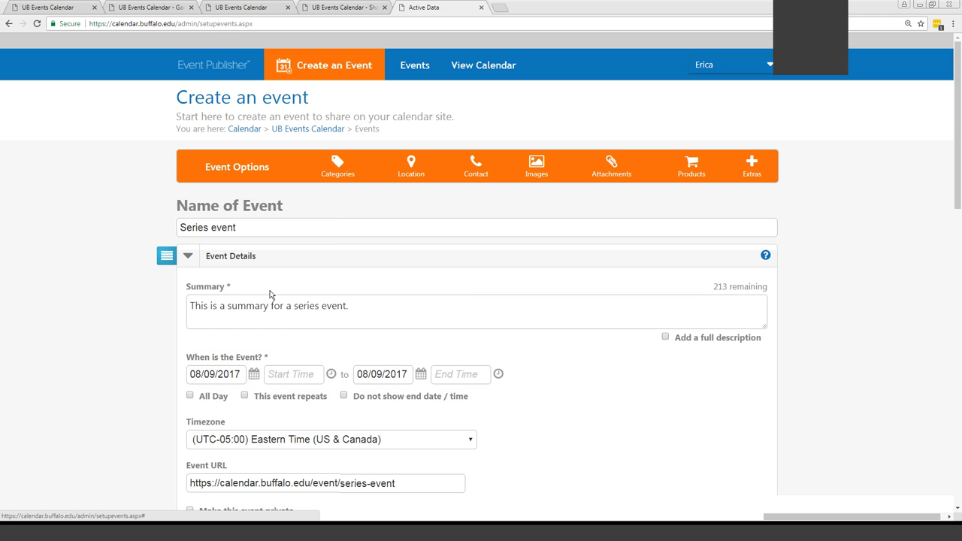
pyautogui.click(288, 377)
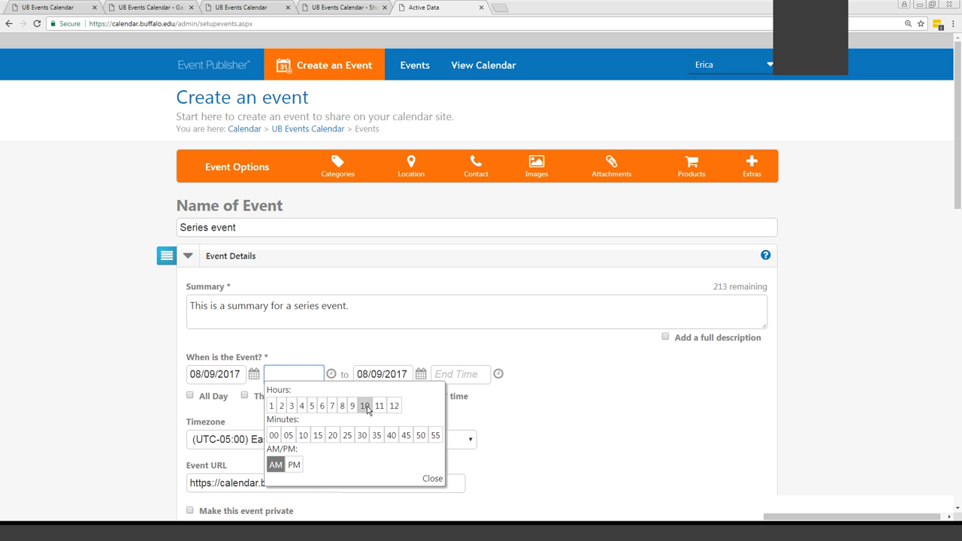
pyautogui.click(591, 419)
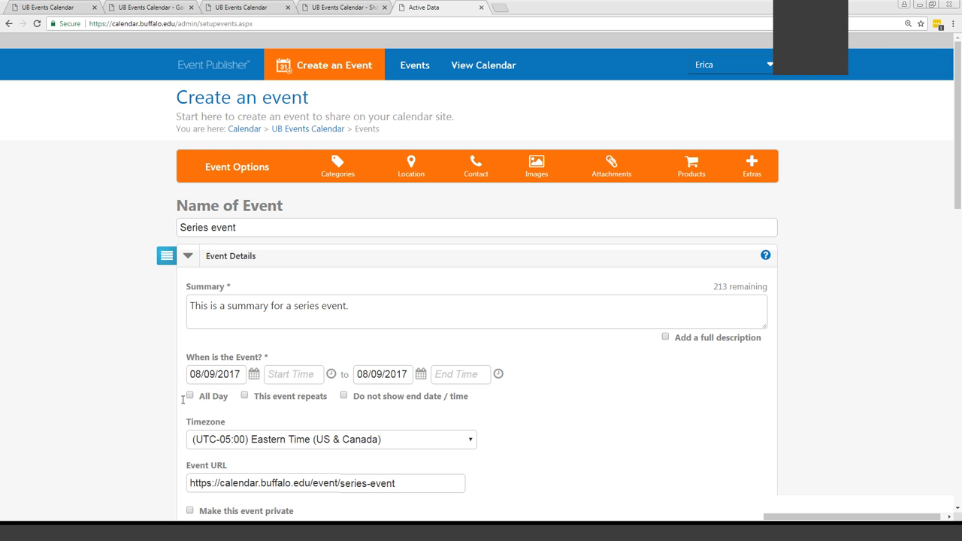
pyautogui.click(190, 396)
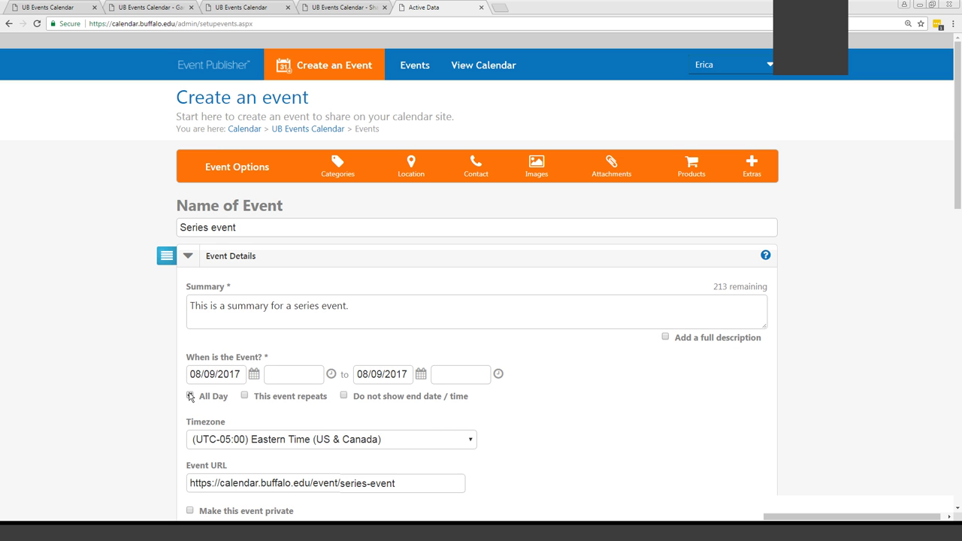
pyautogui.click(191, 397)
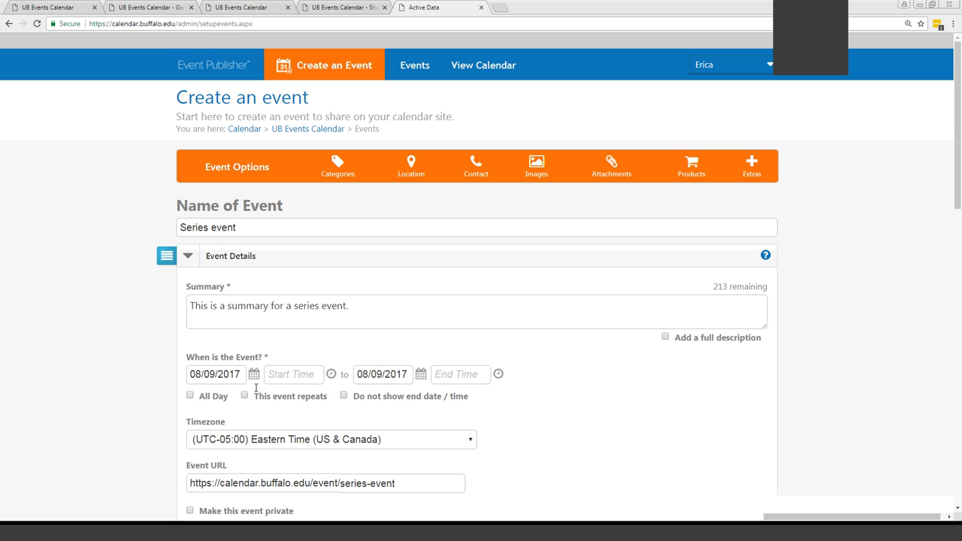
pyautogui.click(190, 396)
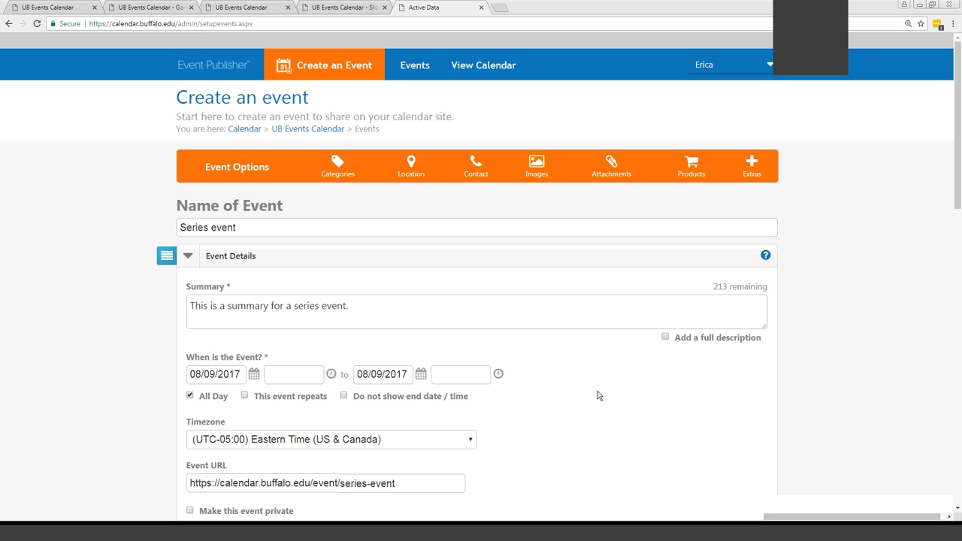
pyautogui.scroll(-2, 599, 396)
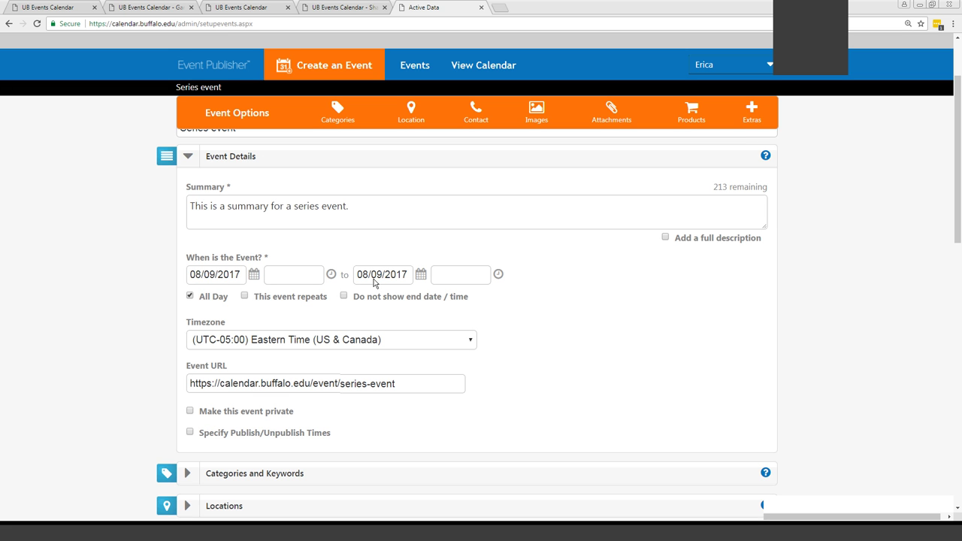
# Tick 'This event repeats' and show the recurrence schedule choices
pyautogui.click(244, 296)
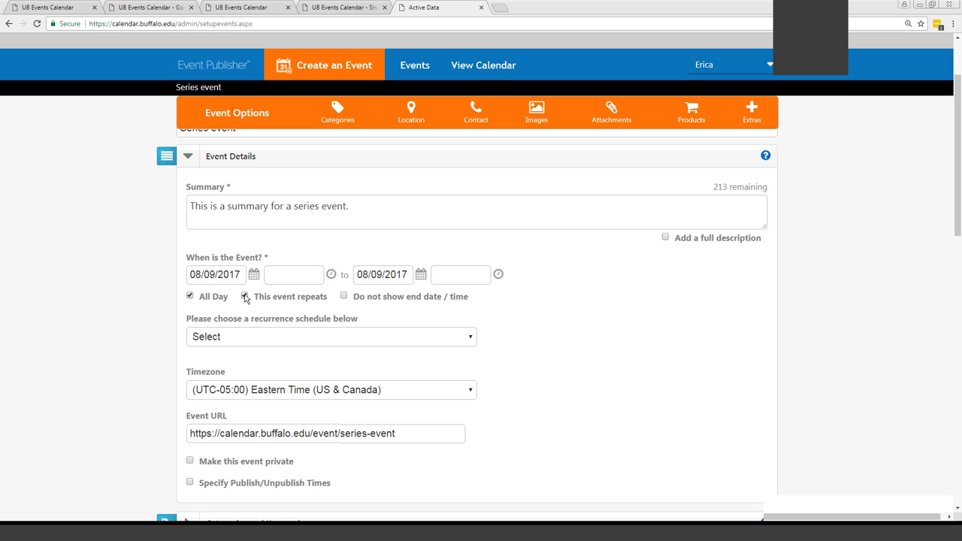
pyautogui.click(243, 340)
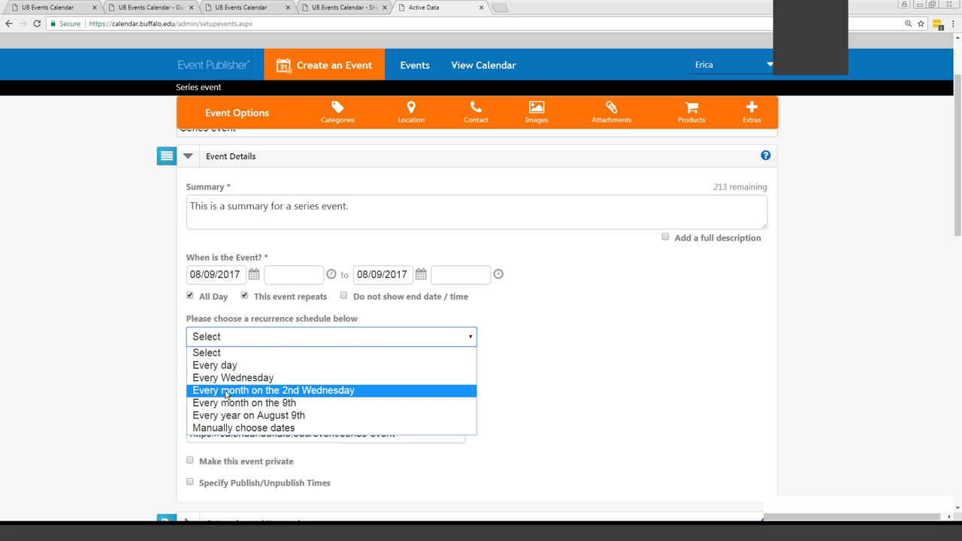
# Set the recurrence to every month on the second Wednesday, ending 09/27/2017
pyautogui.click(225, 394)
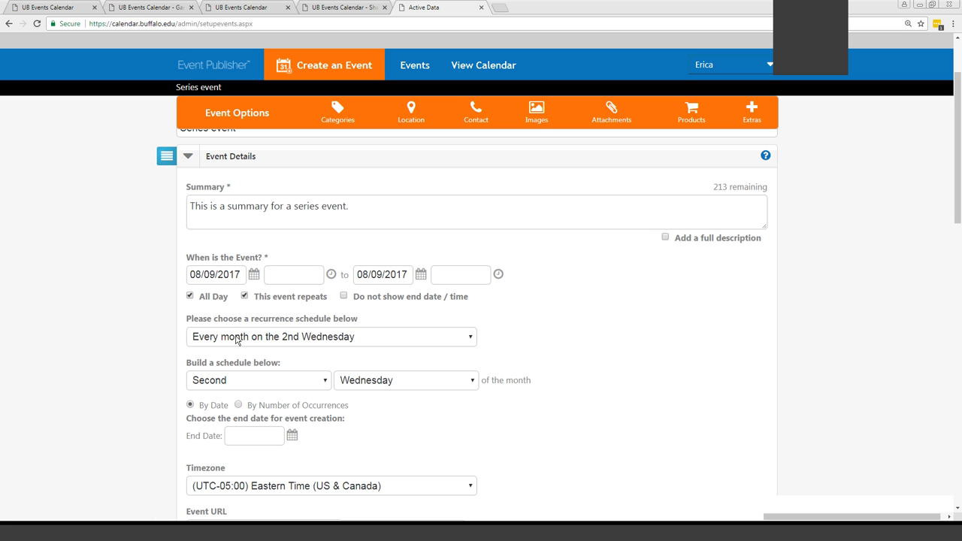
pyautogui.click(230, 380)
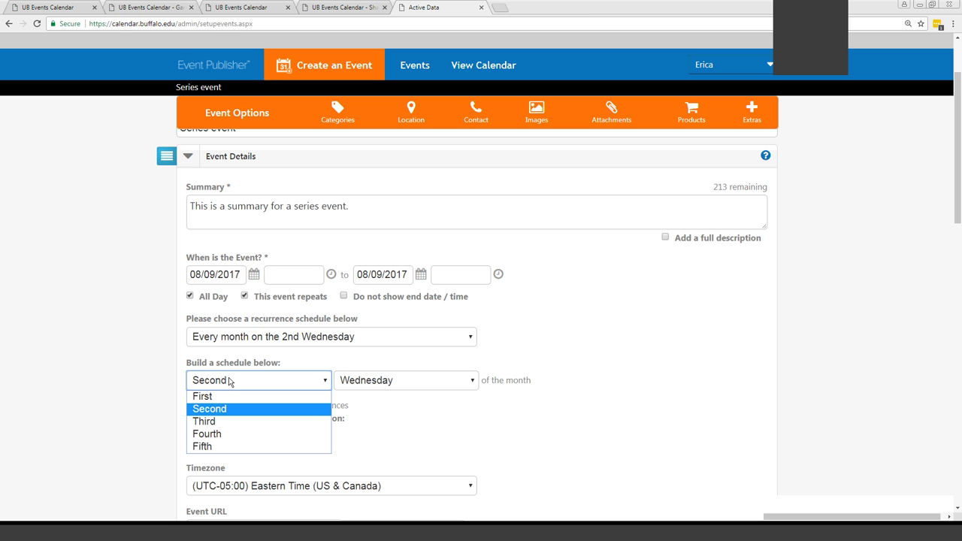
pyautogui.click(215, 422)
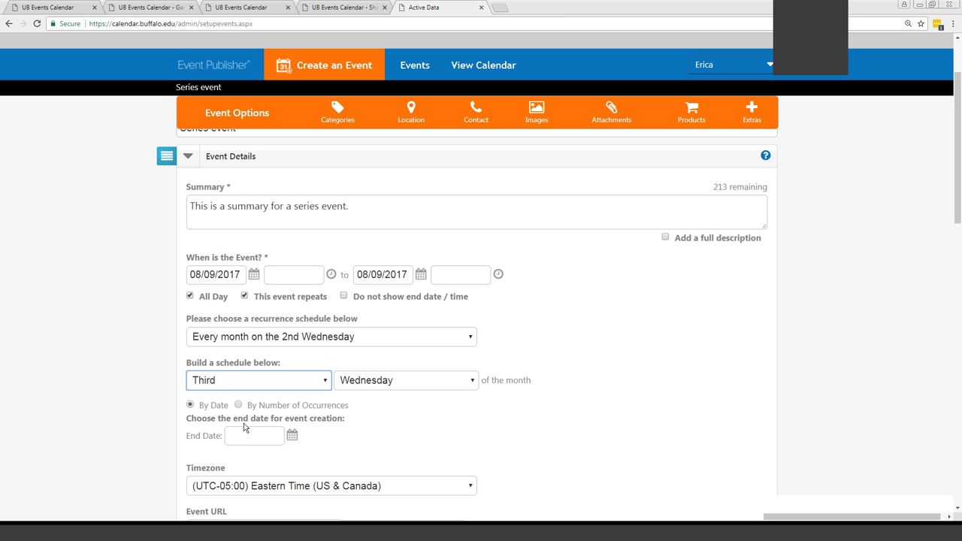
pyautogui.click(293, 438)
pyautogui.click(375, 294)
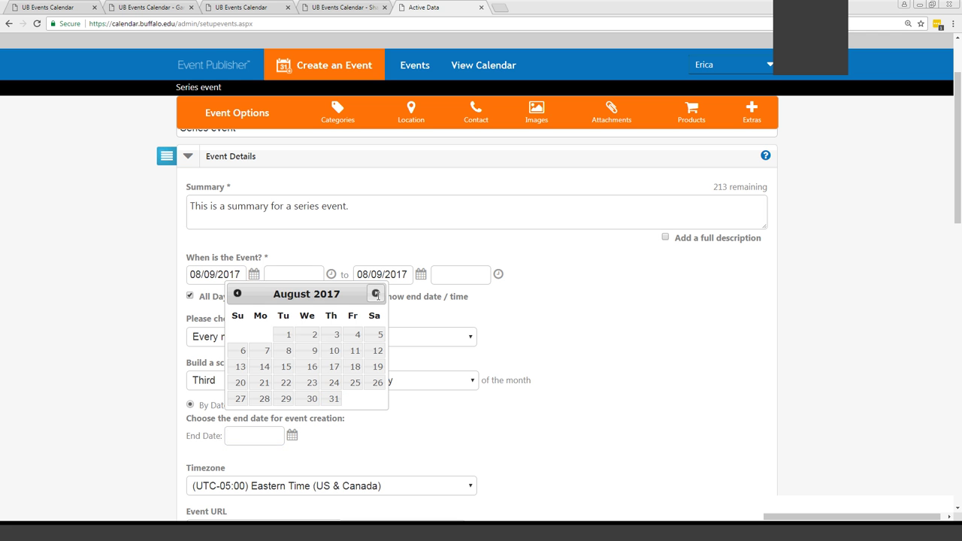
pyautogui.click(376, 294)
pyautogui.click(312, 398)
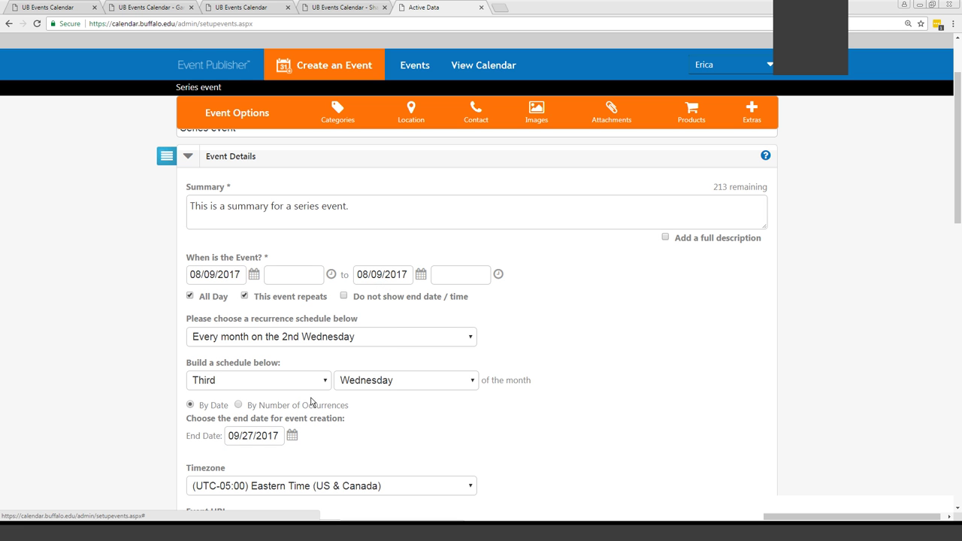
pyautogui.click(260, 382)
pyautogui.click(222, 408)
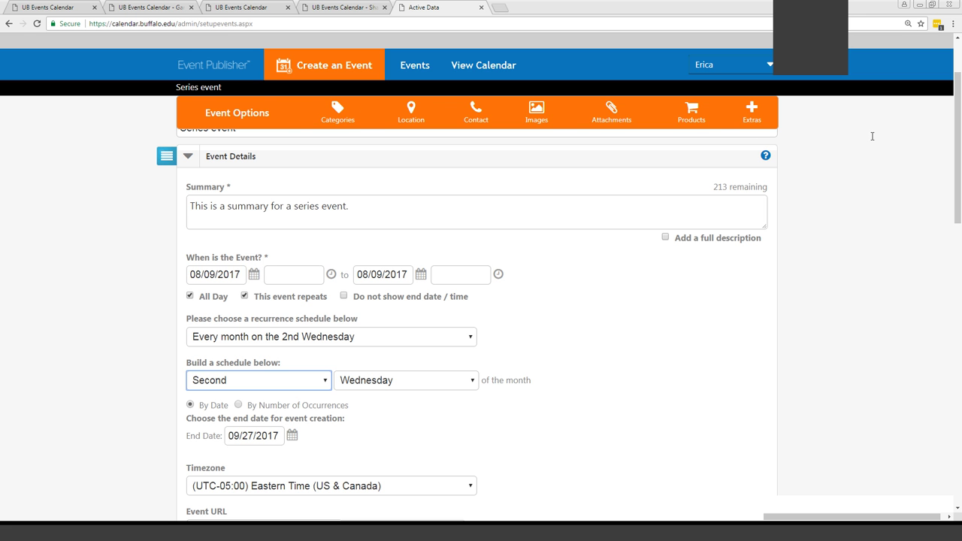
# Tag the Series event for Downtown Campus and save it
pyautogui.moveTo(958, 125); pyautogui.dragTo(960, 377)
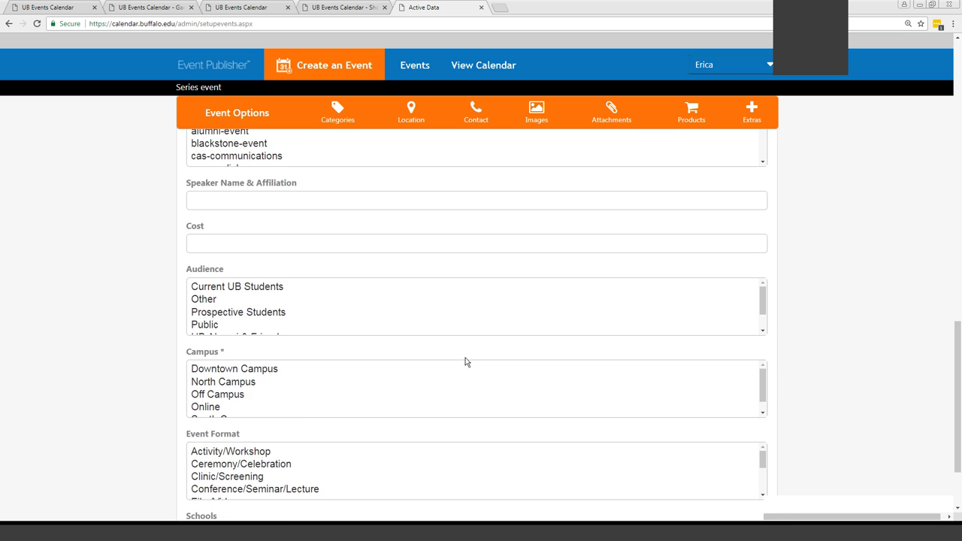
pyautogui.click(301, 366)
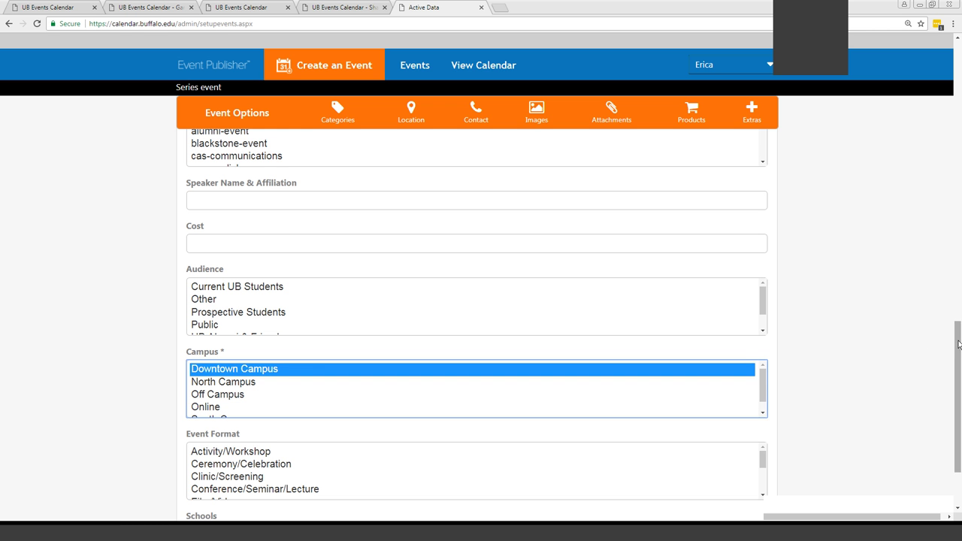
pyautogui.moveTo(959, 346); pyautogui.dragTo(748, 476)
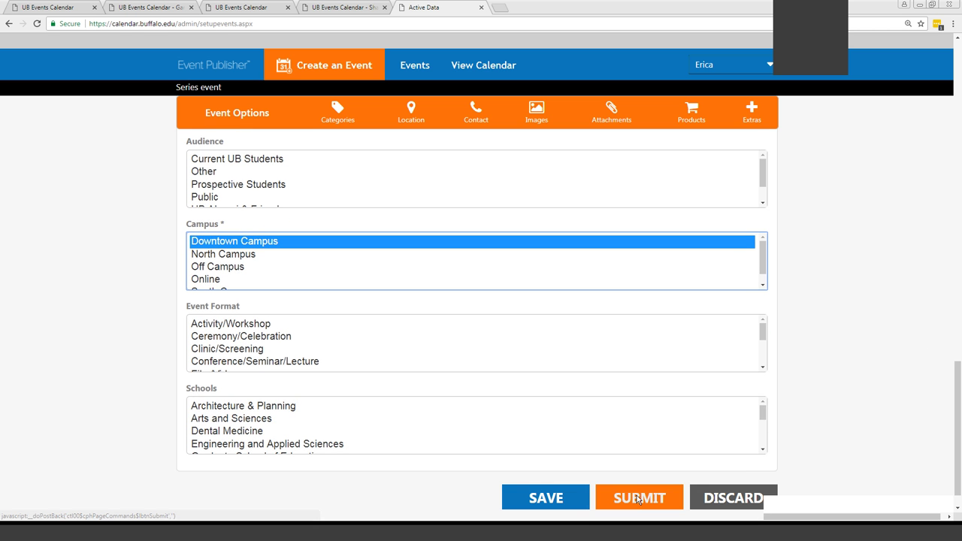
pyautogui.click(535, 500)
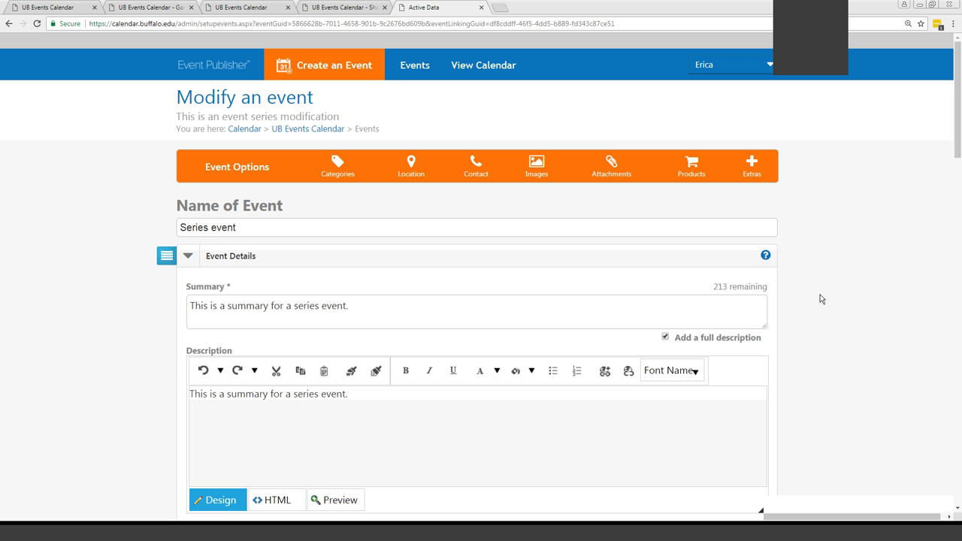
# Turn off All Day for the 9/13/2017 occurrence and set it to 6:00 PM–8:00 PM
pyautogui.scroll(-4, 848, 312)
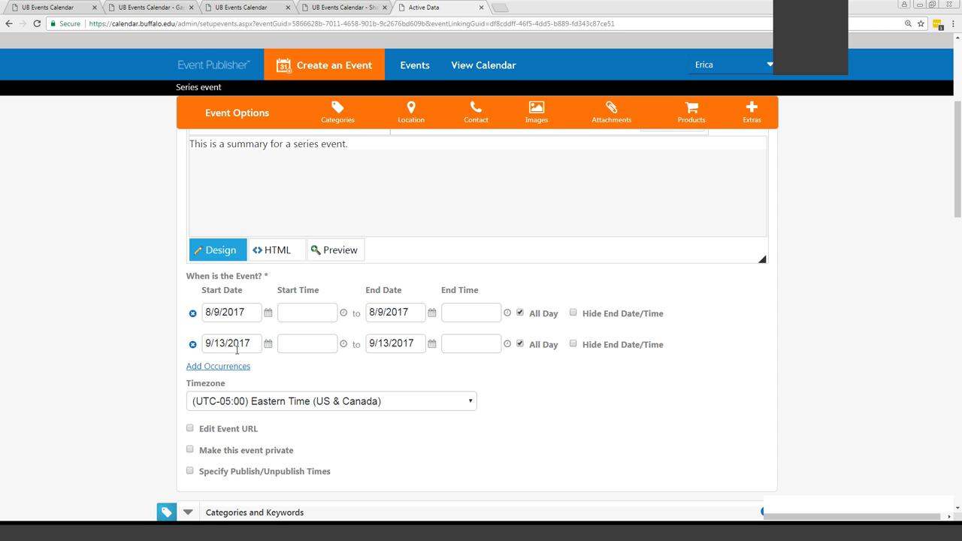
pyautogui.click(521, 344)
pyautogui.click(306, 343)
pyautogui.click(335, 374)
pyautogui.click(287, 404)
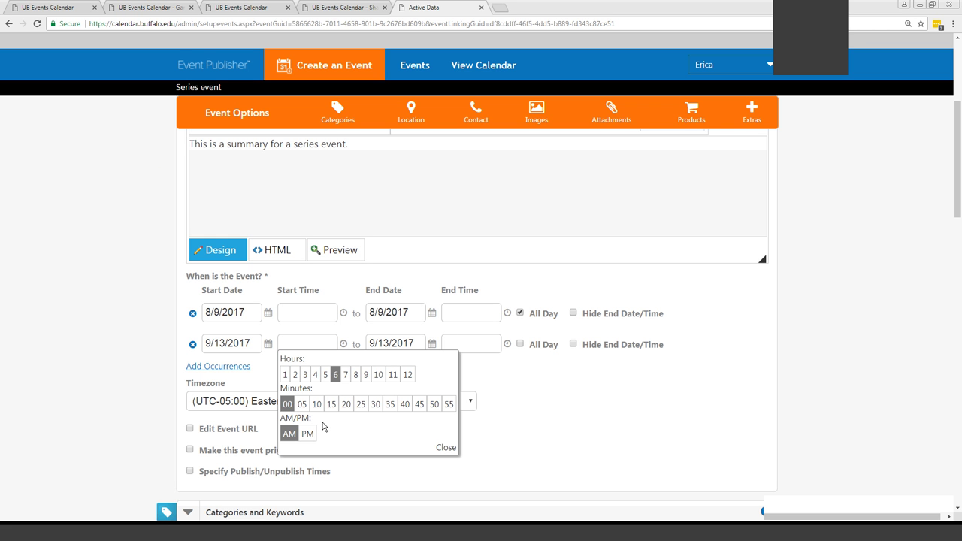
pyautogui.click(307, 433)
pyautogui.click(447, 447)
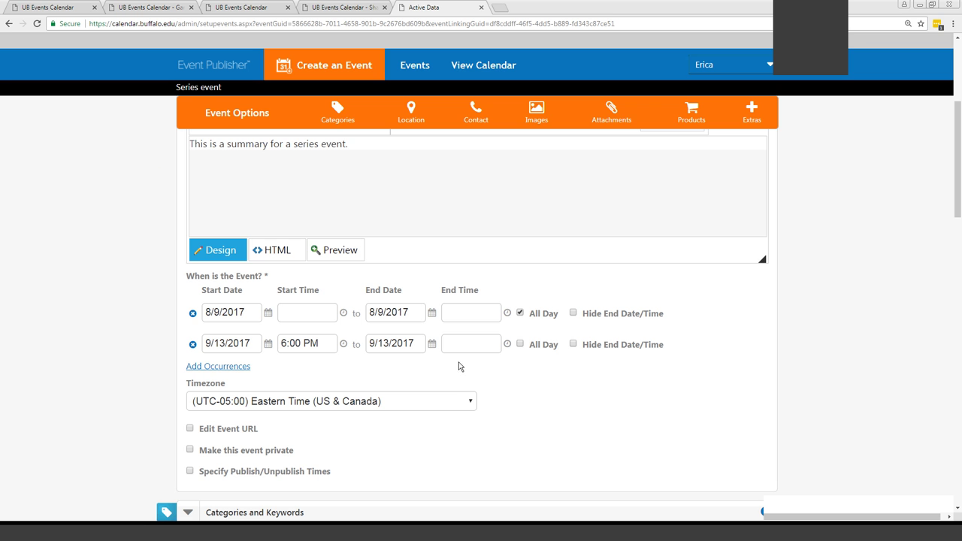
pyautogui.click(463, 348)
pyautogui.click(519, 374)
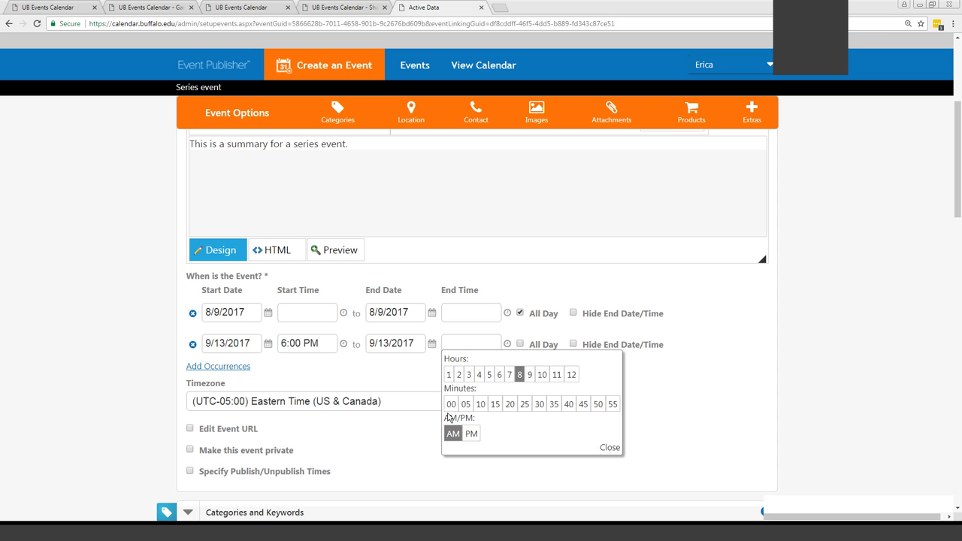
pyautogui.click(451, 404)
pyautogui.click(472, 434)
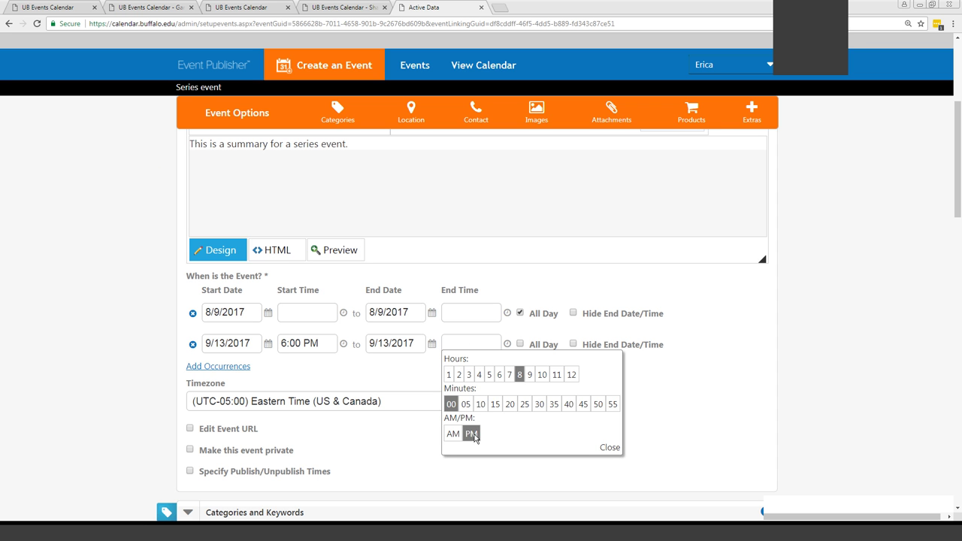
pyautogui.click(606, 448)
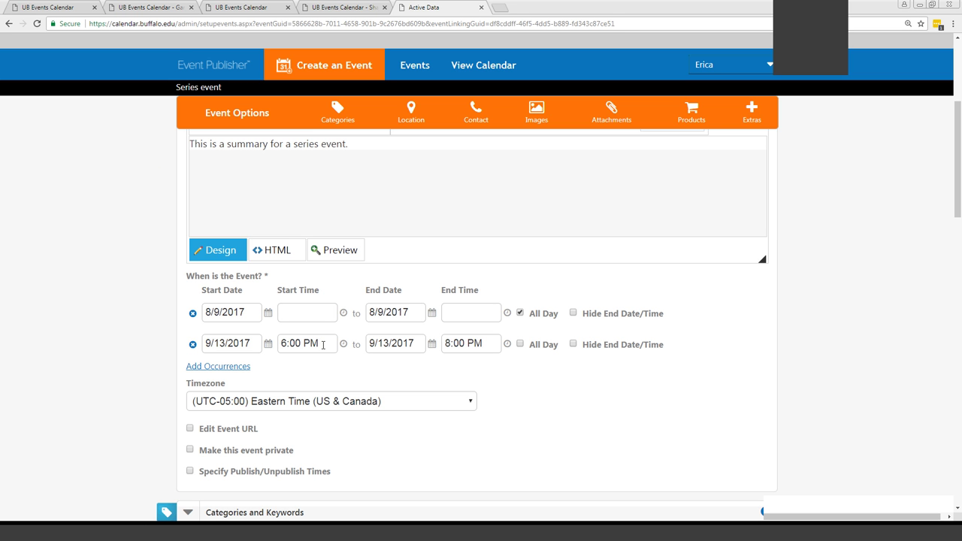
# Add a new occurrence row dated 10/11/2017
pyautogui.click(214, 367)
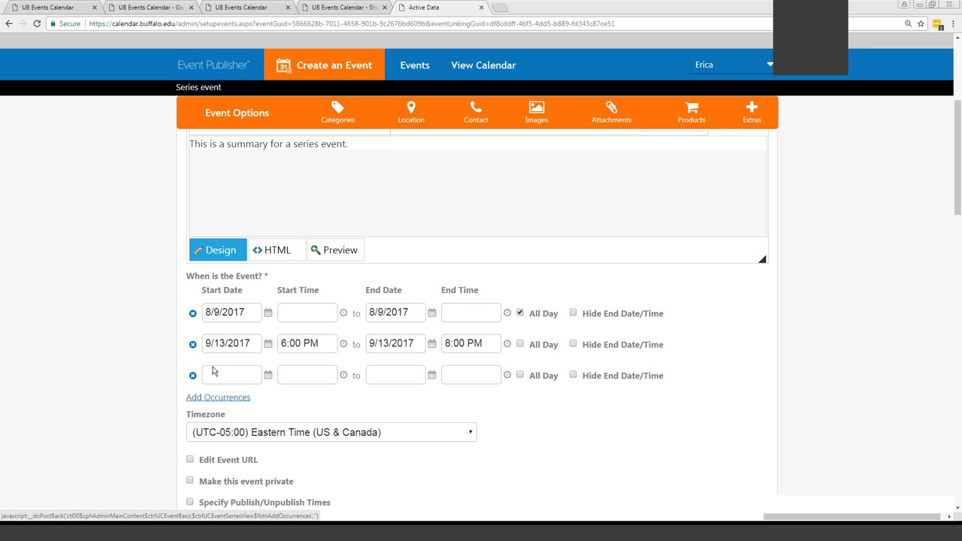
pyautogui.click(218, 376)
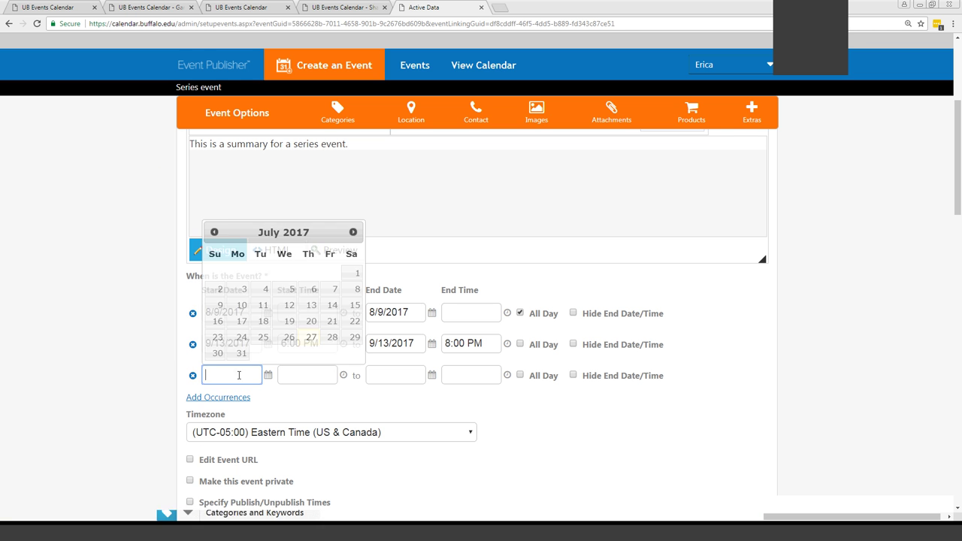
pyautogui.click(353, 232)
pyautogui.click(352, 233)
pyautogui.click(353, 232)
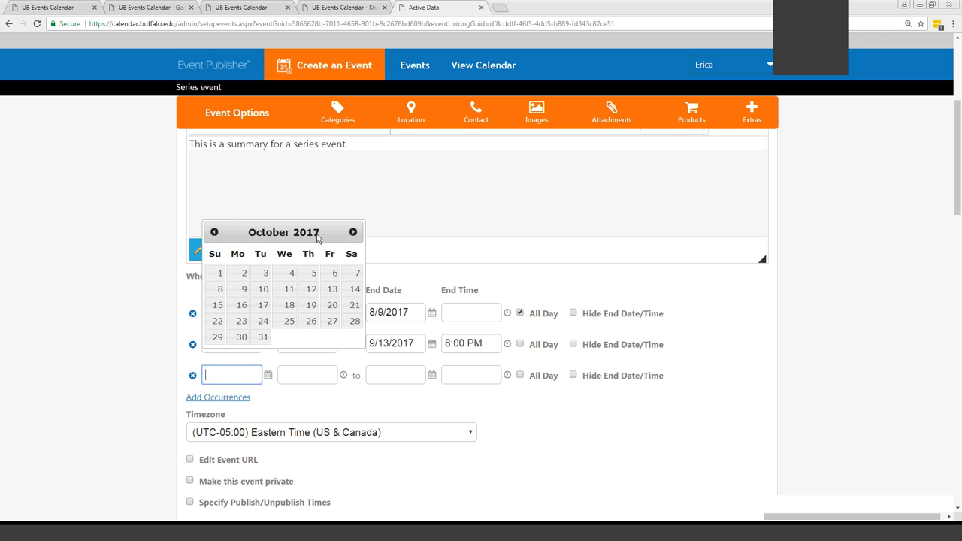
pyautogui.click(289, 289)
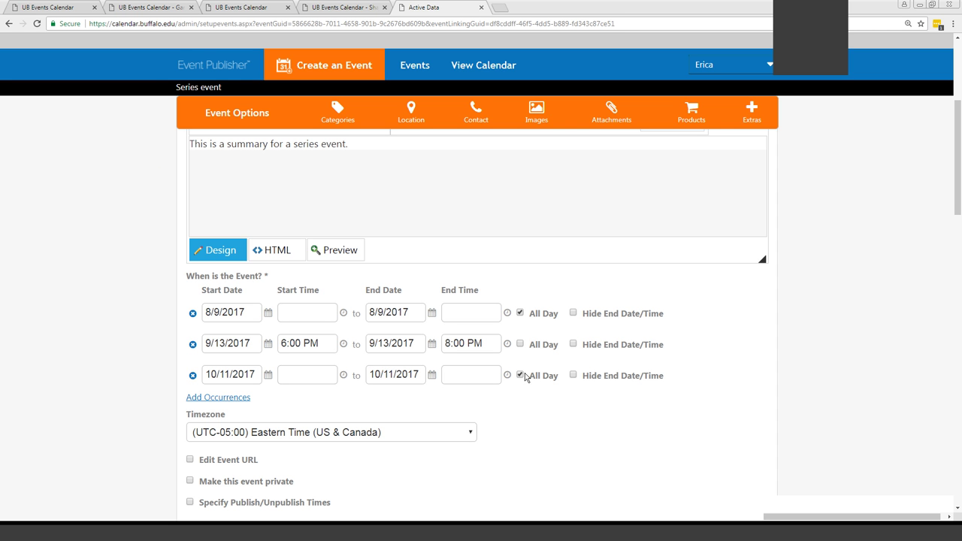
# Submit the modified Series event for approval from the bottom of the form
pyautogui.scroll(-2, 841, 381)
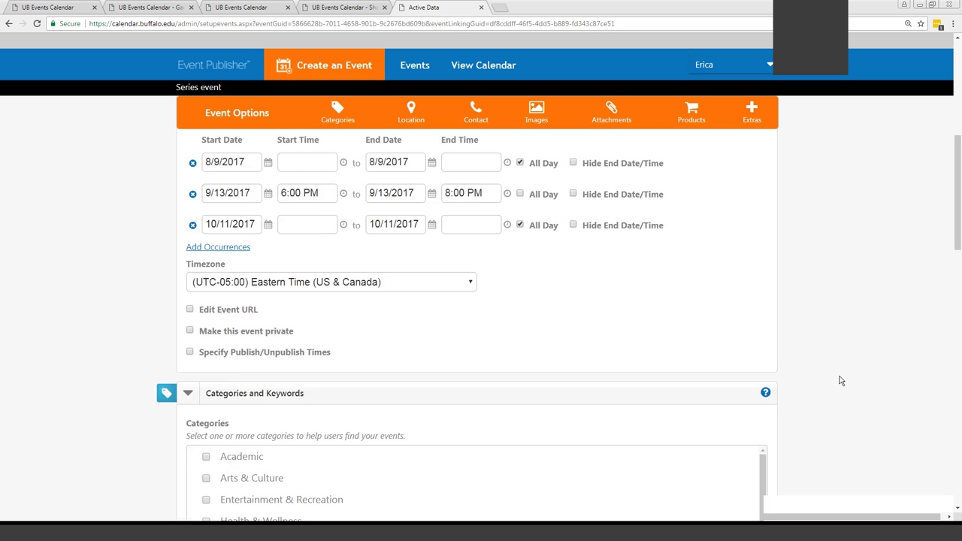
pyautogui.scroll(-14, 842, 381)
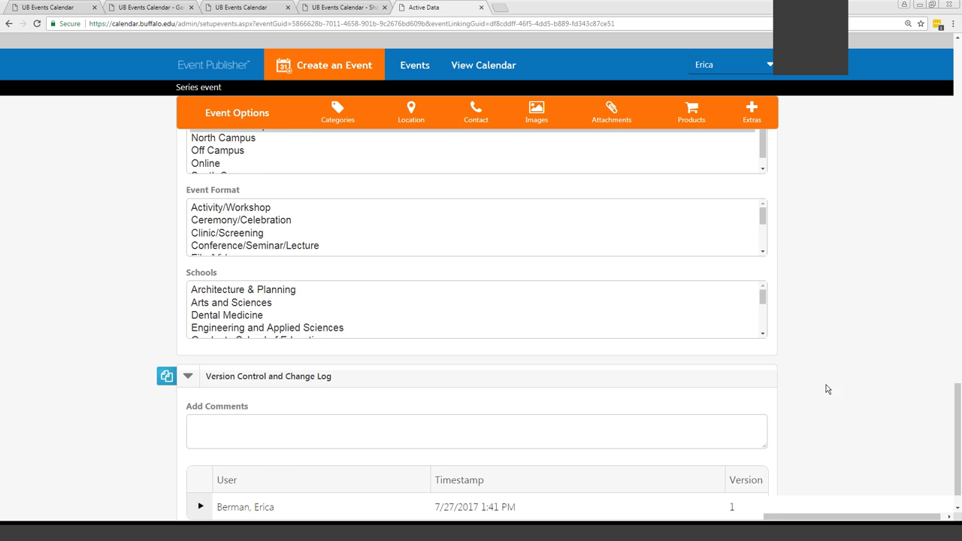
pyautogui.scroll(-1, 827, 389)
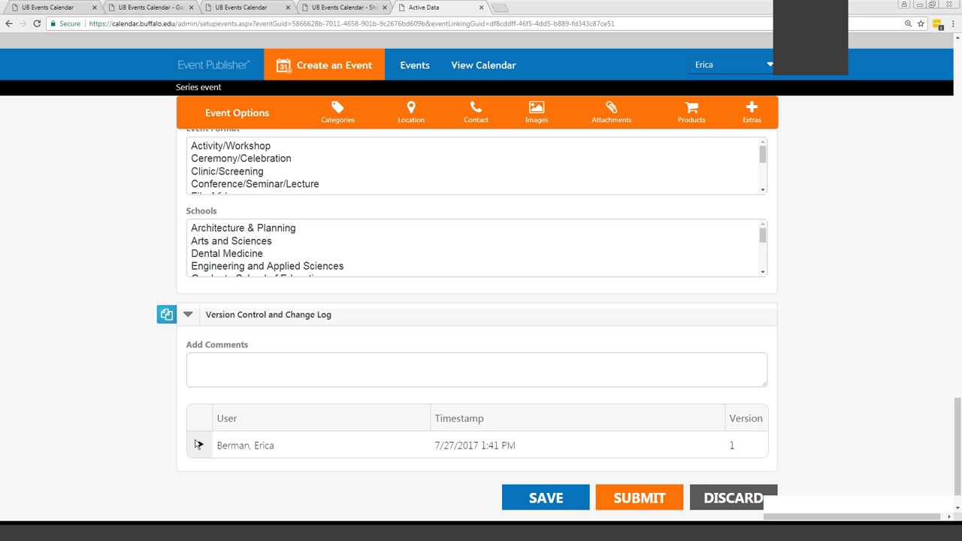
pyautogui.click(637, 502)
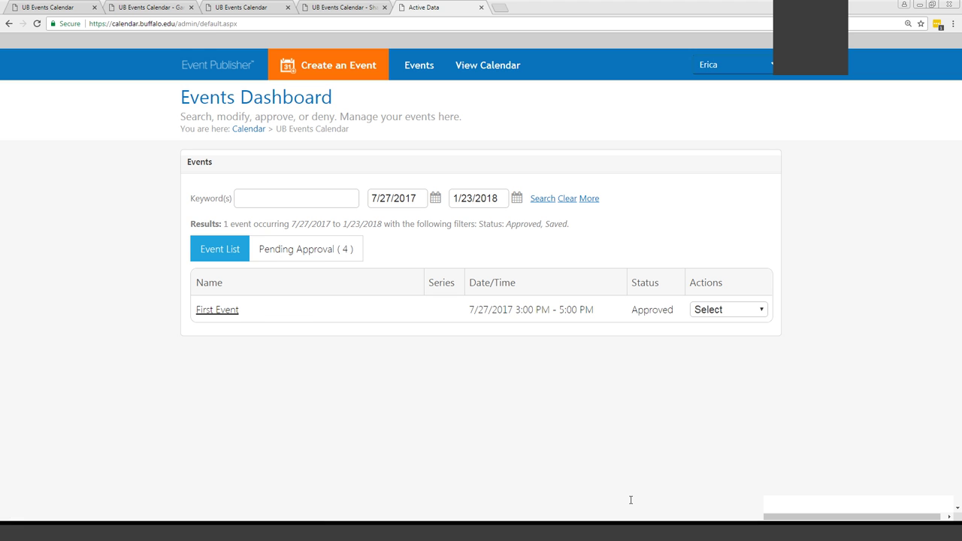
pyautogui.click(294, 249)
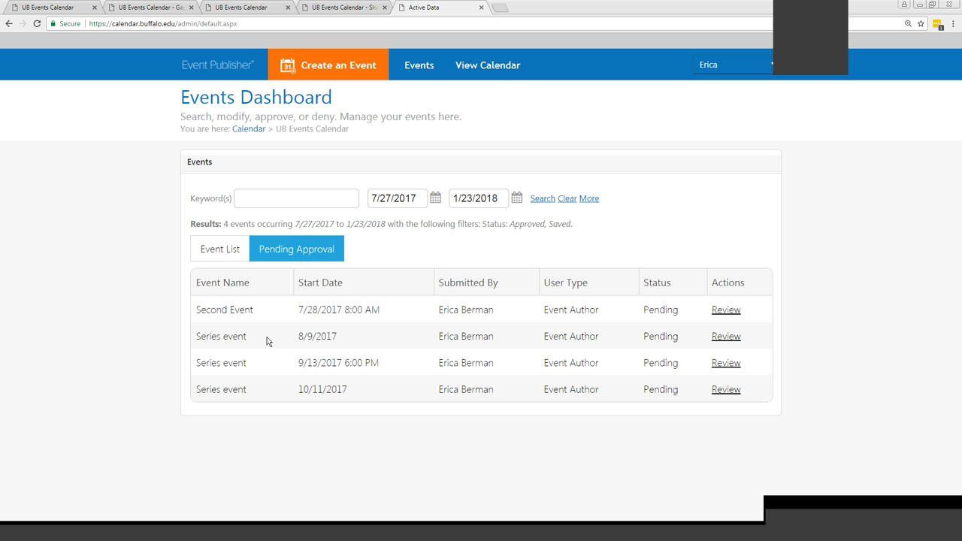
pyautogui.click(204, 253)
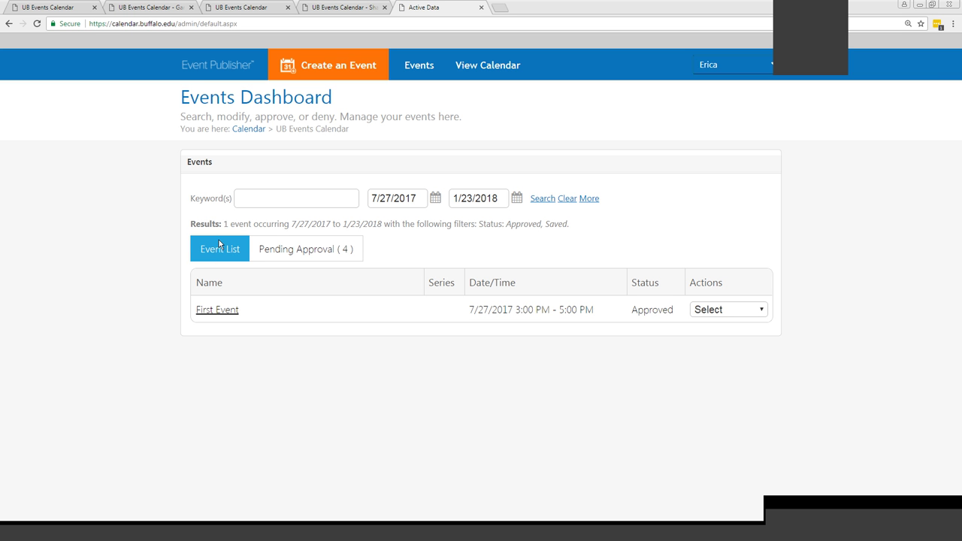
# Create a new event with its start date set to 07/28/2017
pyautogui.click(329, 69)
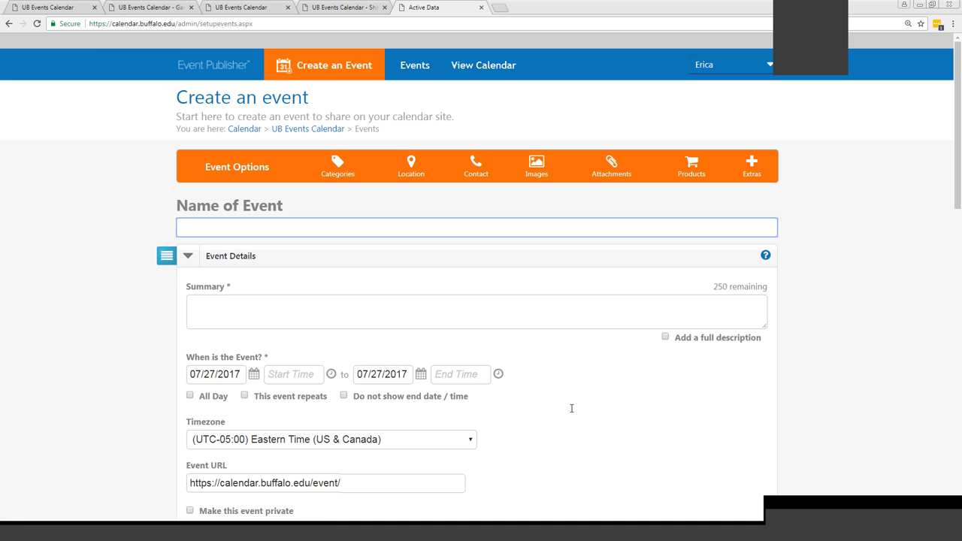
pyautogui.scroll(-1, 421, 369)
pyautogui.click(255, 275)
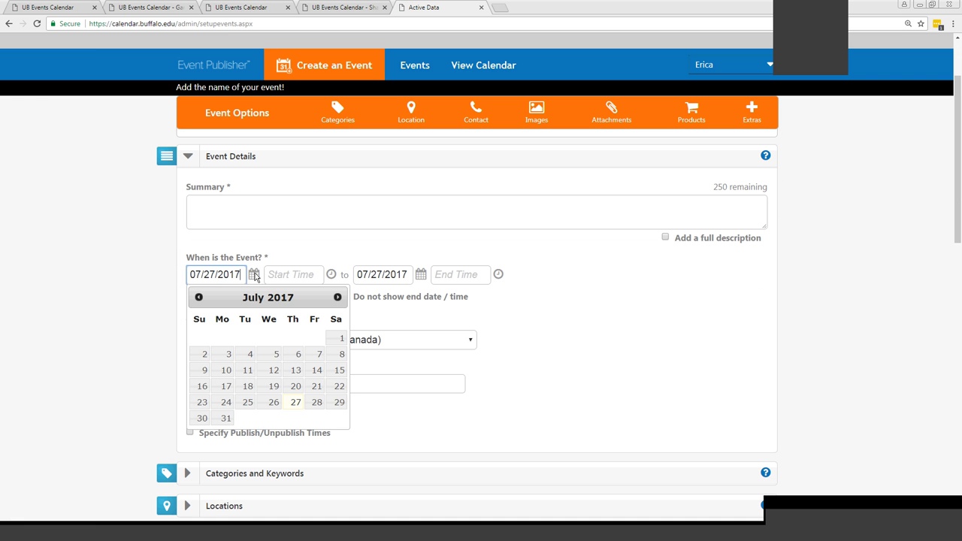
pyautogui.click(316, 403)
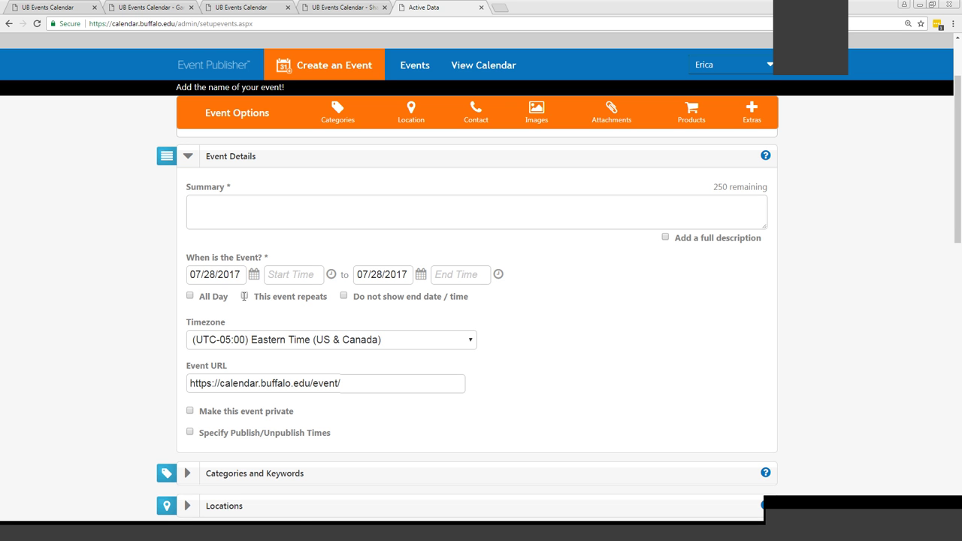
# Mark the event as repeating, with the recurrence set to Every day
pyautogui.click(244, 297)
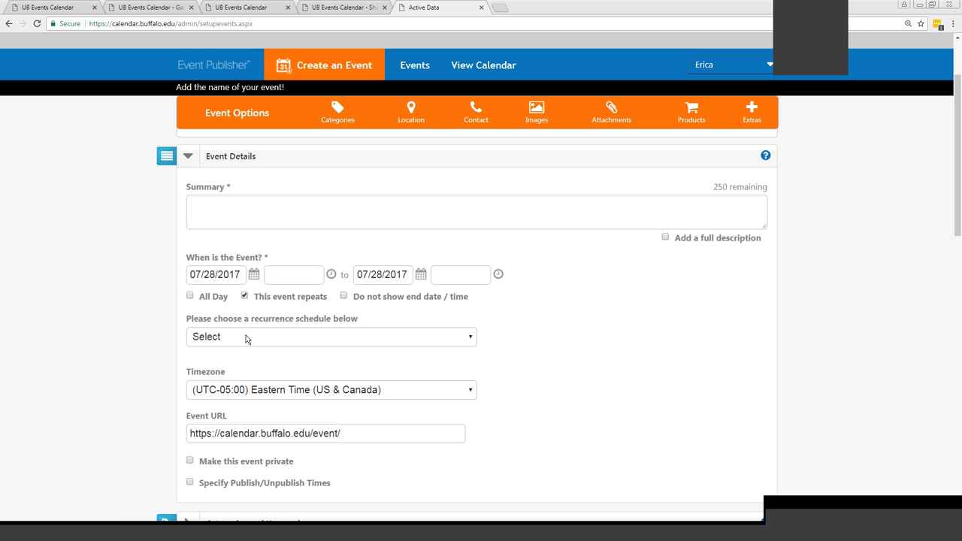
pyautogui.click(246, 337)
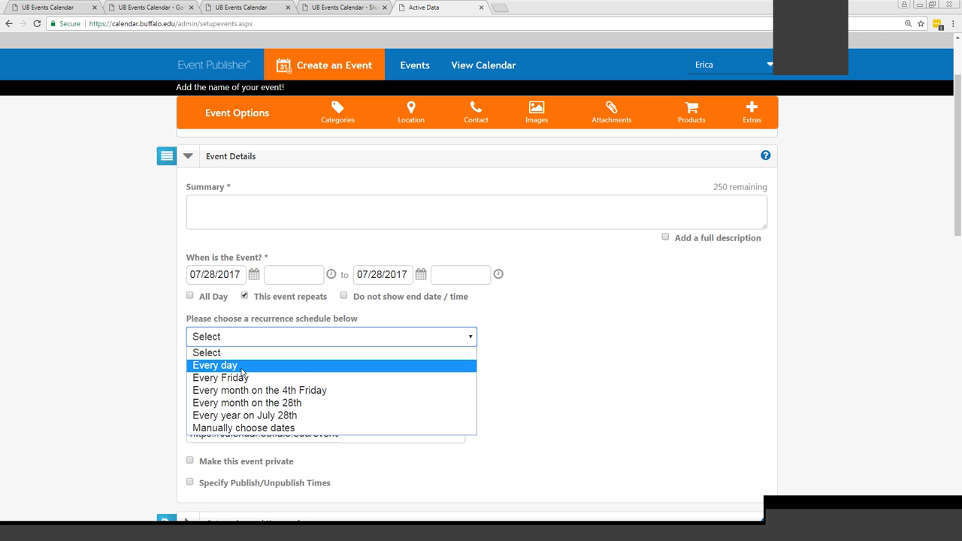
pyautogui.click(242, 367)
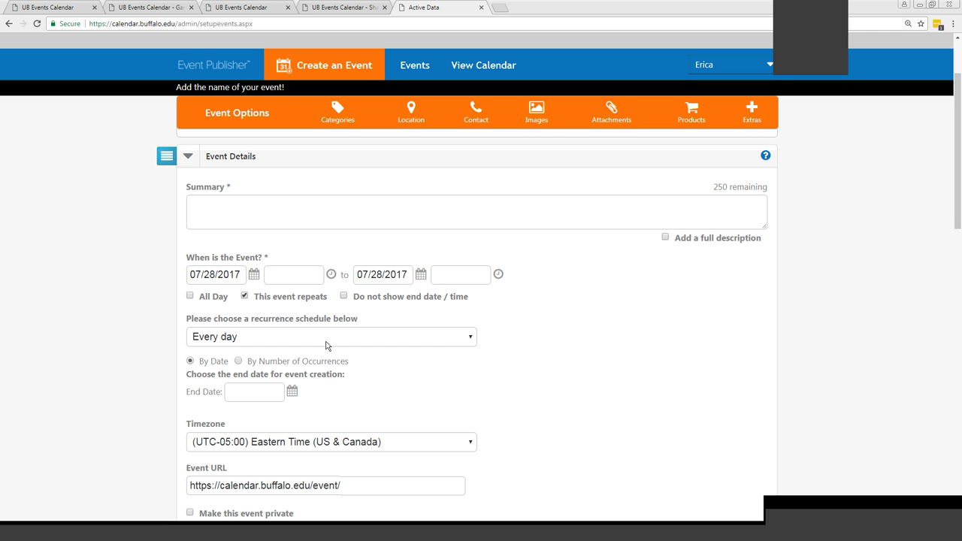
# Change the recurrence to Every Friday, tick Tuesday as an extra week day, and recheck the recurrence options
pyautogui.click(327, 344)
pyautogui.click(263, 378)
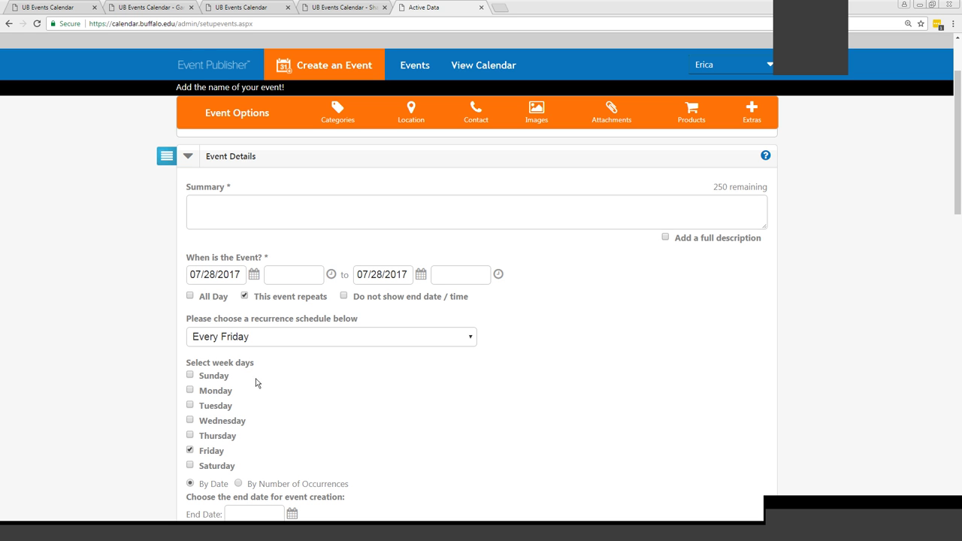
pyautogui.click(189, 406)
pyautogui.scroll(-2, 331, 402)
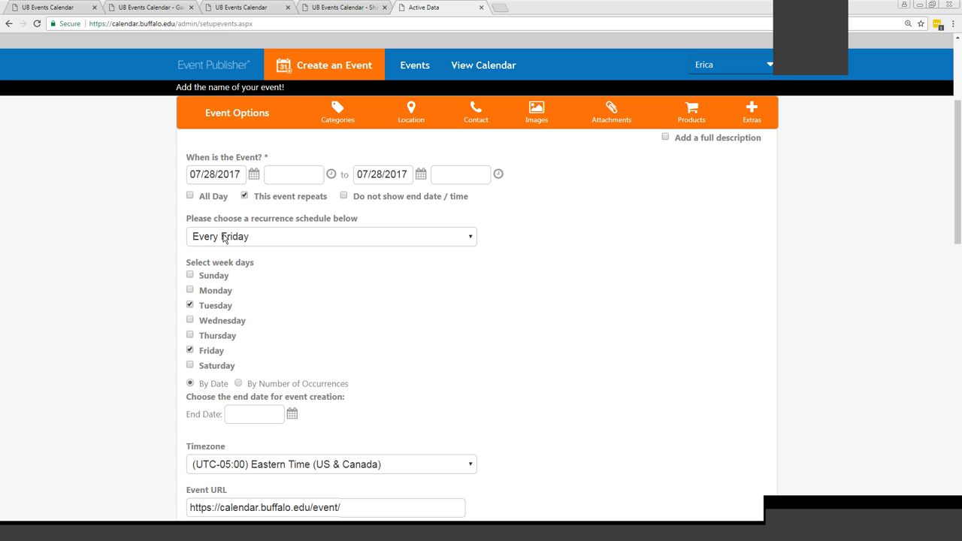
pyautogui.click(223, 238)
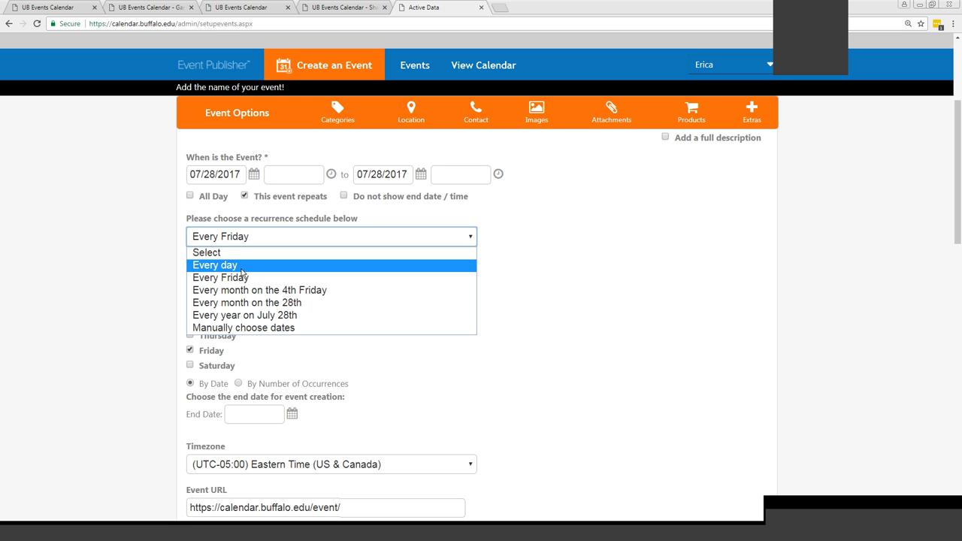
# Switch to manually chosen dates and pick August 7, 10, 15 and weekdays August 21–25
pyautogui.click(246, 329)
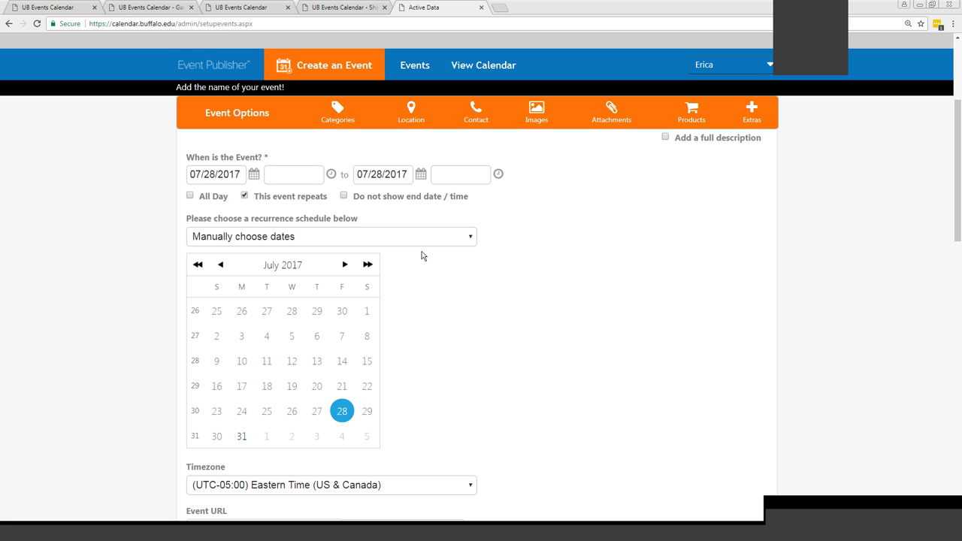
pyautogui.click(345, 264)
pyautogui.click(244, 336)
pyautogui.click(267, 362)
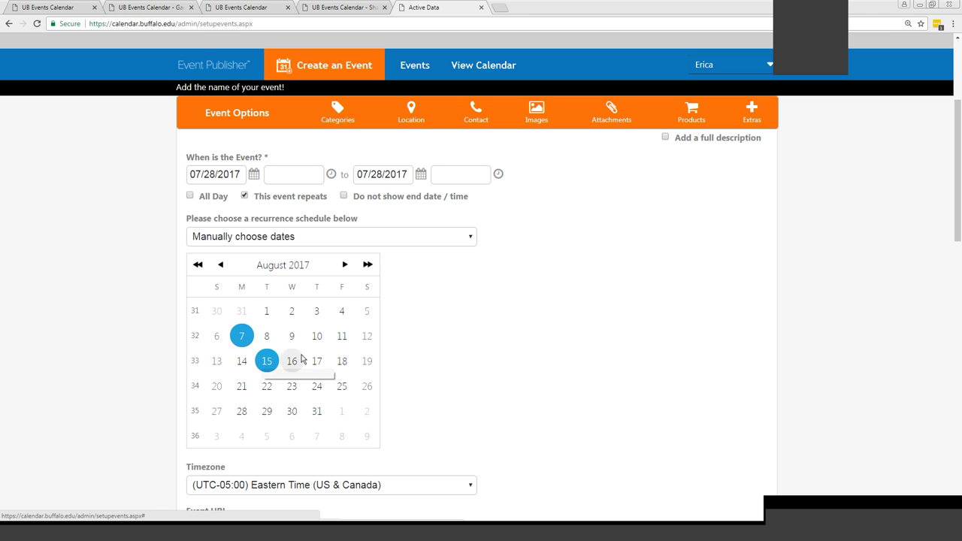
pyautogui.click(318, 336)
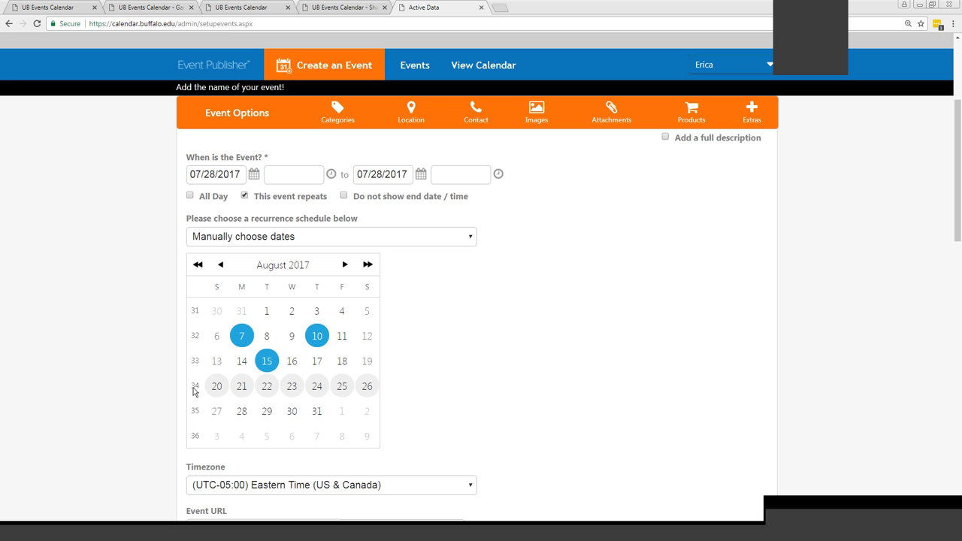
pyautogui.click(193, 388)
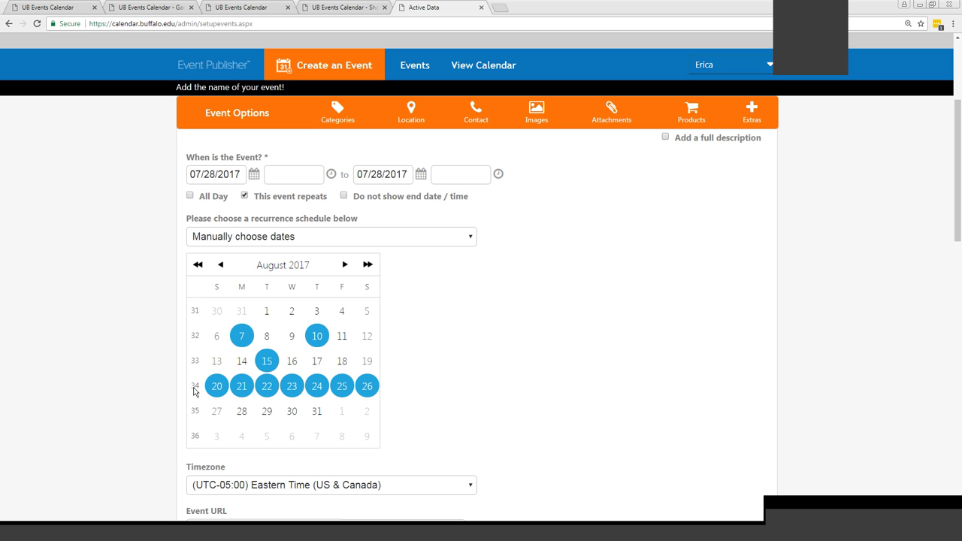
pyautogui.click(217, 386)
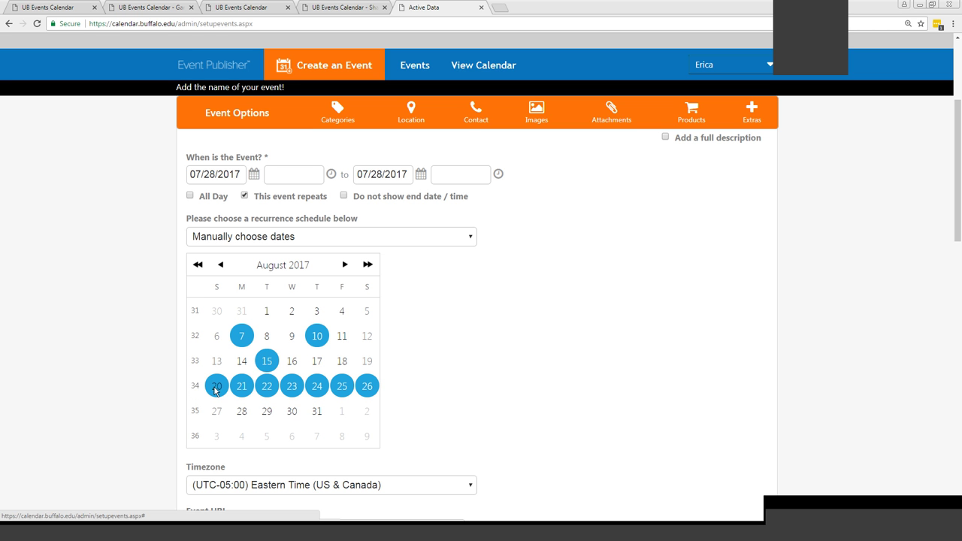
pyautogui.click(367, 386)
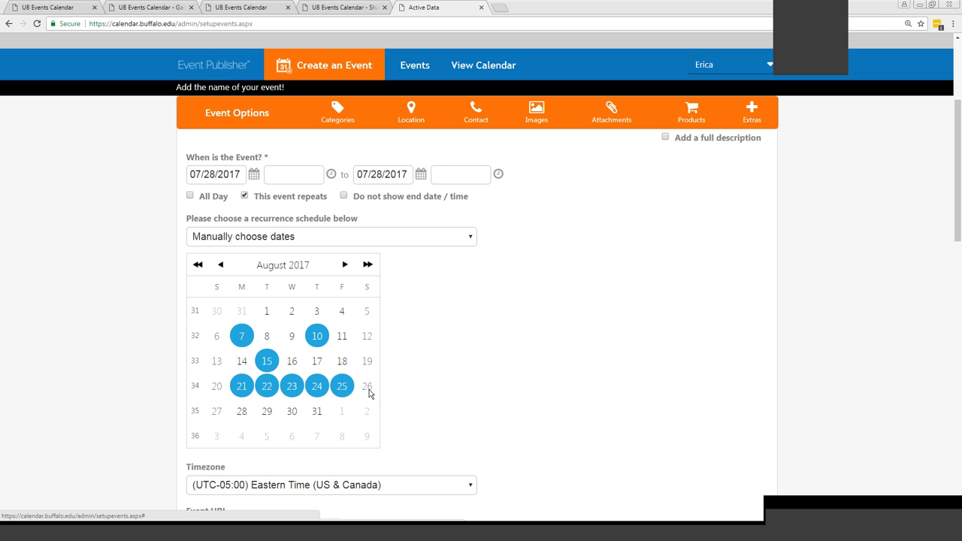
# Add the August weeks by week number, then remove every Saturday and Sunday
pyautogui.click(194, 339)
pyautogui.click(194, 361)
pyautogui.click(194, 386)
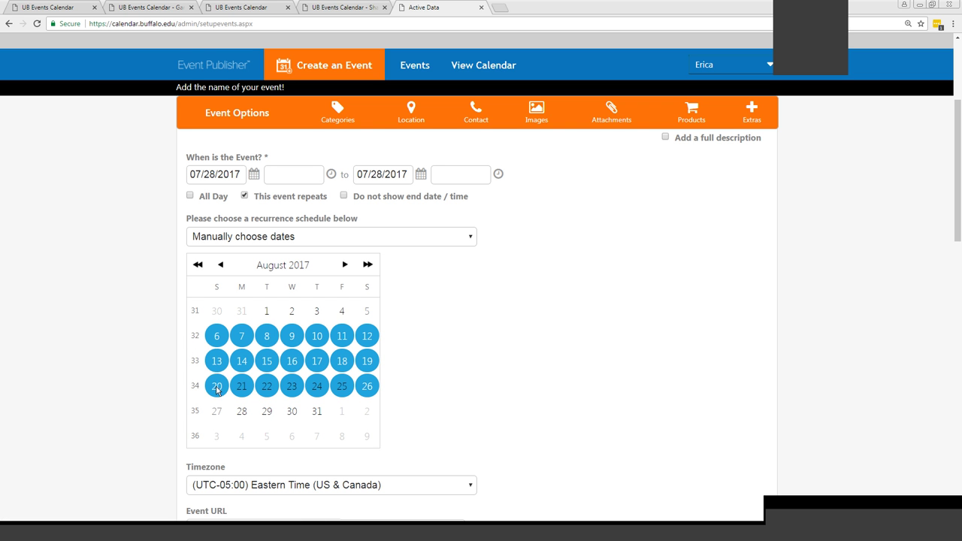
pyautogui.click(216, 386)
pyautogui.click(217, 361)
pyautogui.click(216, 336)
pyautogui.click(367, 336)
pyautogui.click(366, 361)
pyautogui.click(366, 386)
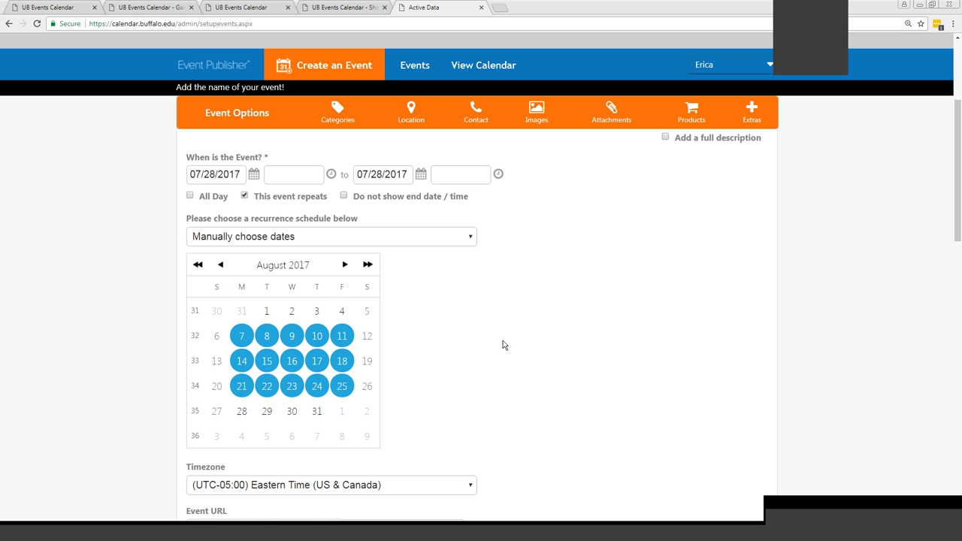
# Discard the unsaved 07/28/2017 event from the bottom of the Create an Event form
pyautogui.scroll(-1, 504, 344)
pyautogui.scroll(-10, 505, 341)
pyautogui.scroll(-5, 503, 337)
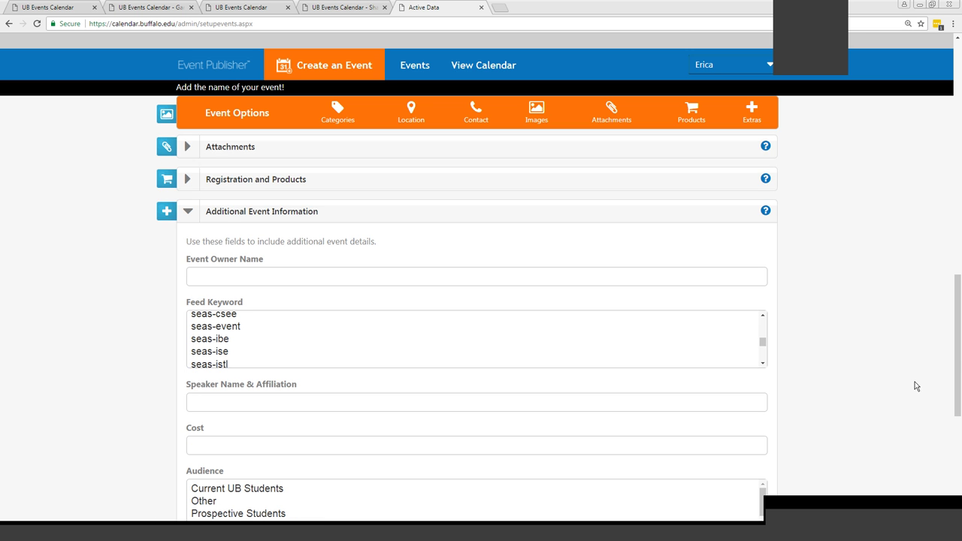
pyautogui.scroll(-4, 915, 387)
pyautogui.scroll(-1, 912, 386)
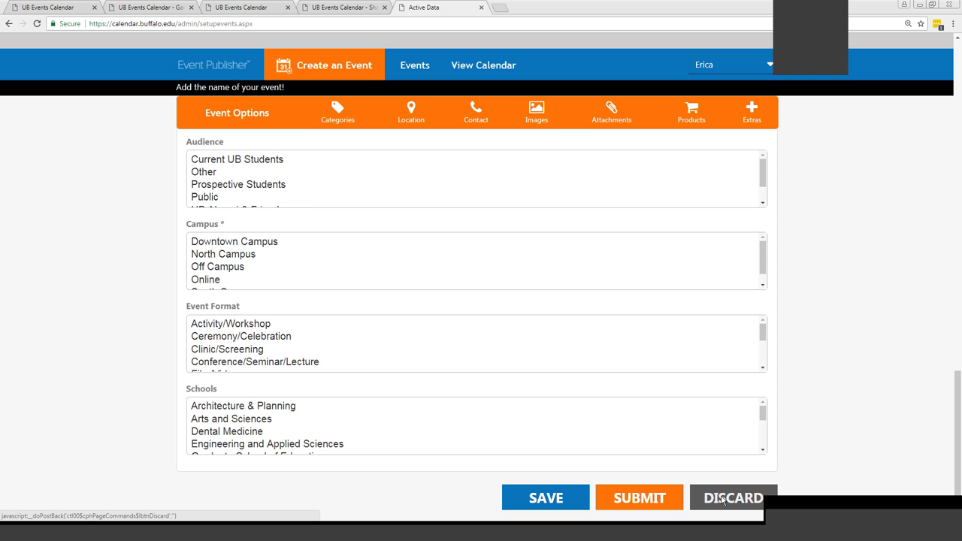
pyautogui.click(722, 501)
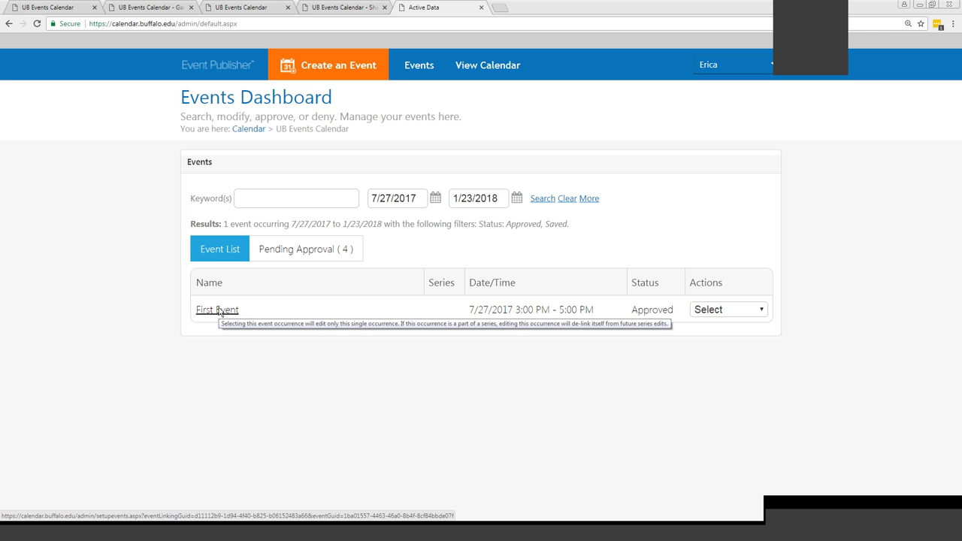
# Choose Edit from First Event's Actions menu on the Events Dashboard
pyautogui.click(724, 309)
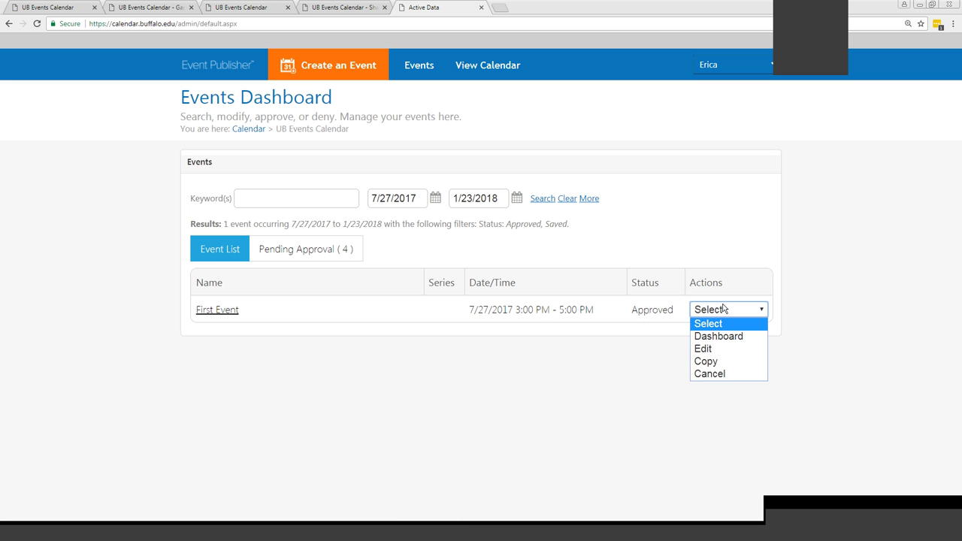
pyautogui.click(713, 351)
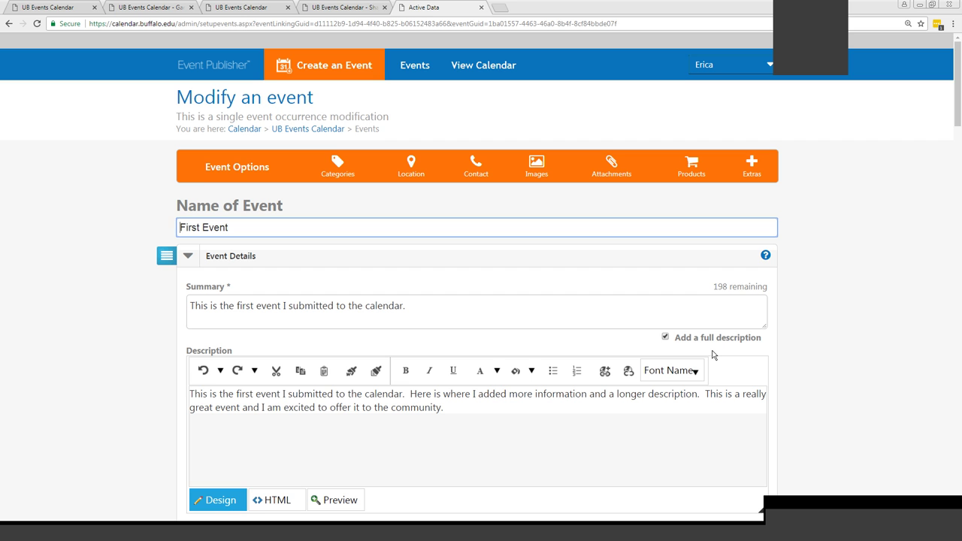
# Uncheck Other and check Entertainment & Recreation in First Event's categories
pyautogui.click(828, 342)
pyautogui.scroll(-4, 828, 341)
pyautogui.scroll(-4, 829, 346)
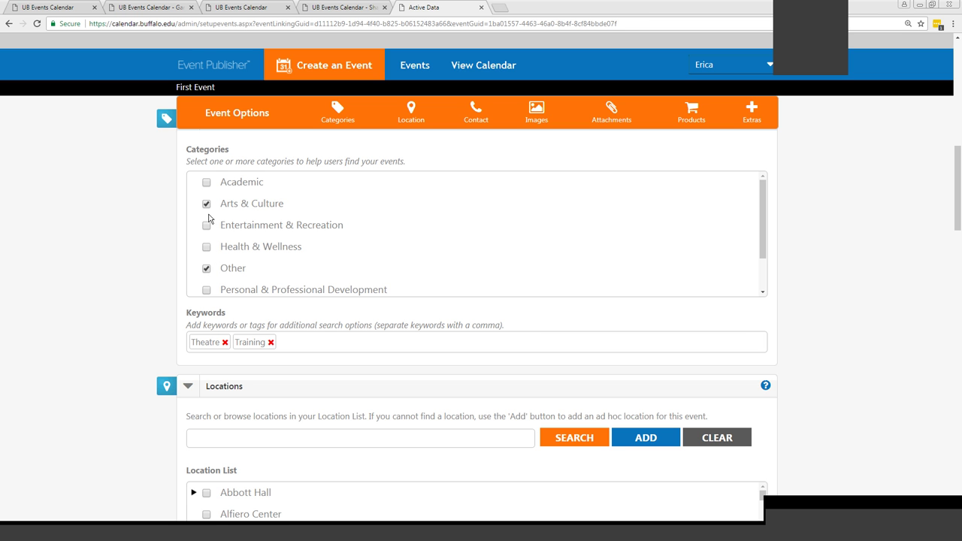
pyautogui.click(206, 269)
pyautogui.click(207, 226)
pyautogui.scroll(-5, 869, 286)
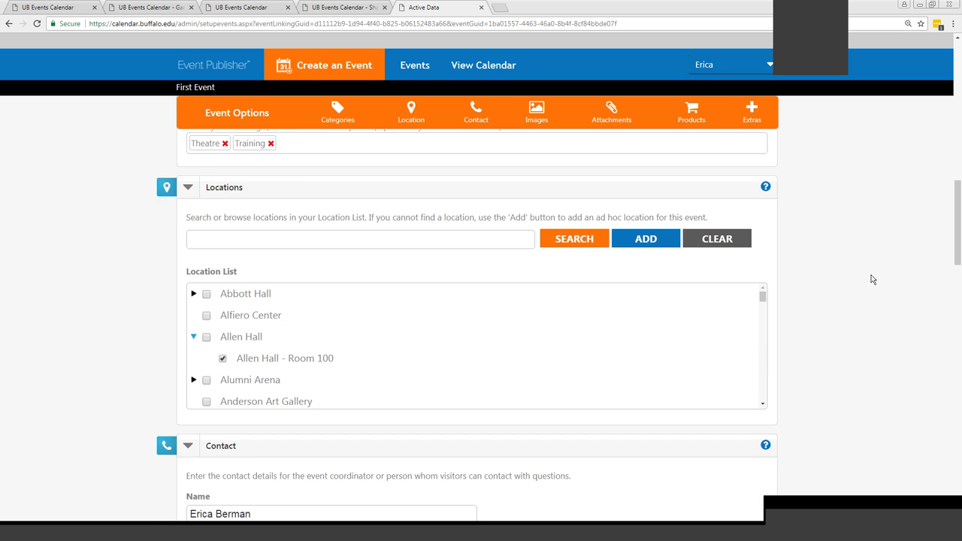
pyautogui.scroll(-12, 868, 293)
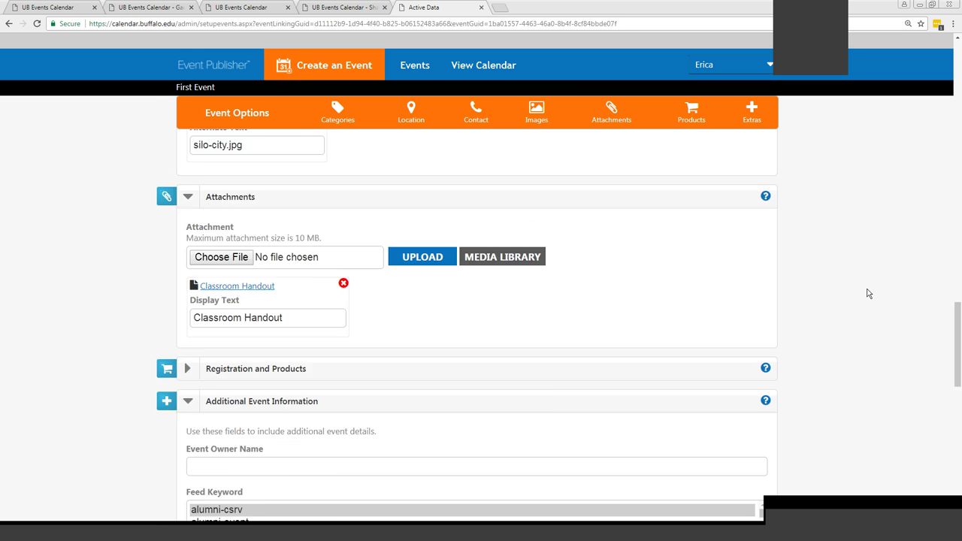
pyautogui.scroll(-2, 867, 298)
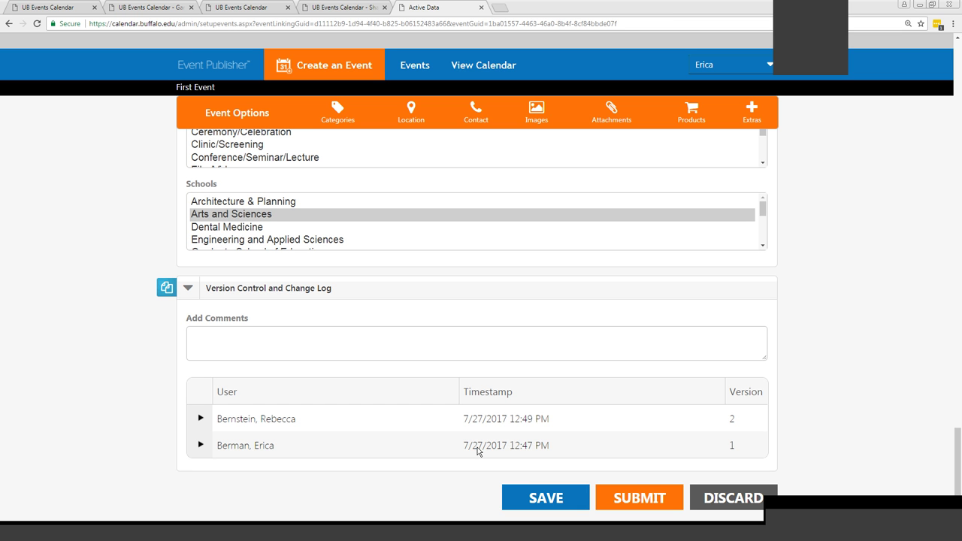
# Submit the edited First Event, view Pending Approval, then return to the Event List
pyautogui.click(613, 499)
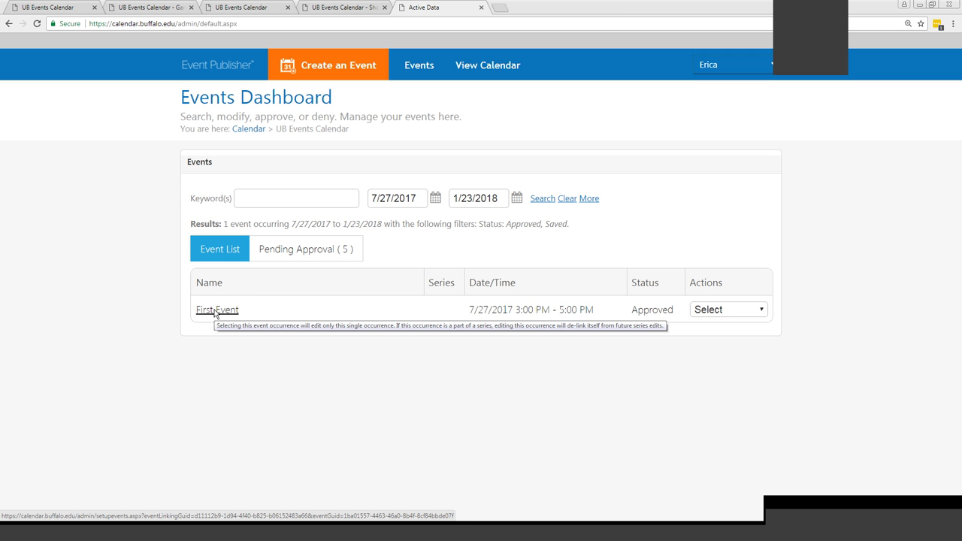
pyautogui.click(282, 253)
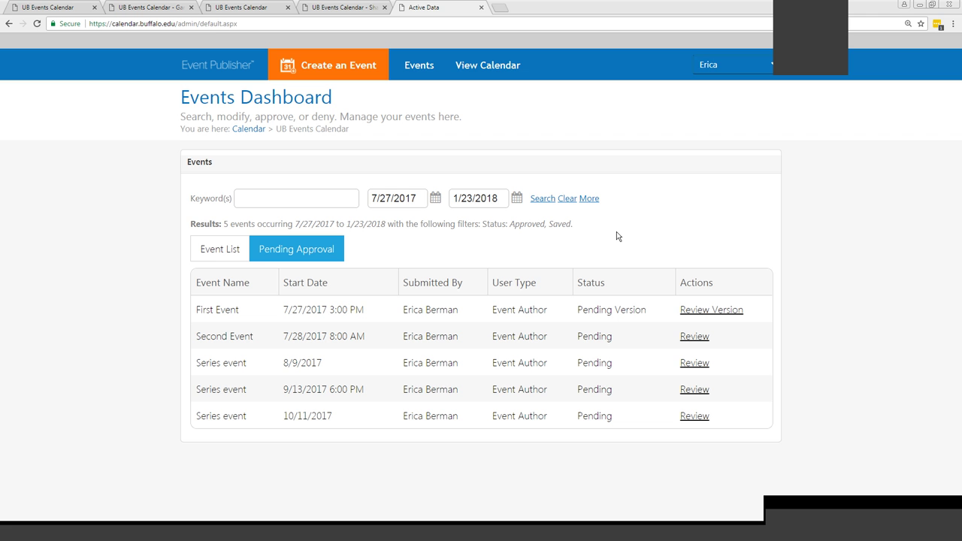
pyautogui.click(212, 251)
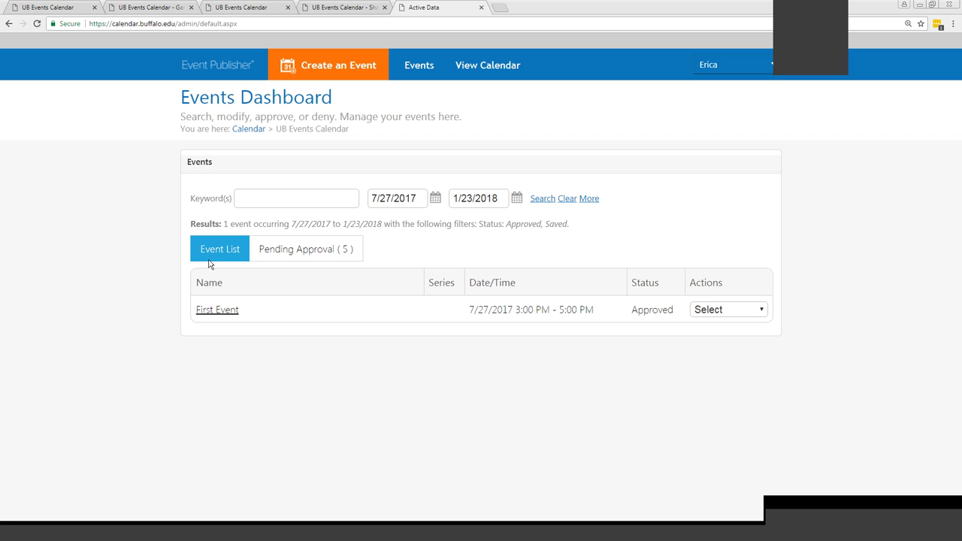
# Choose Copy from First Event's Actions menu
pyautogui.click(701, 316)
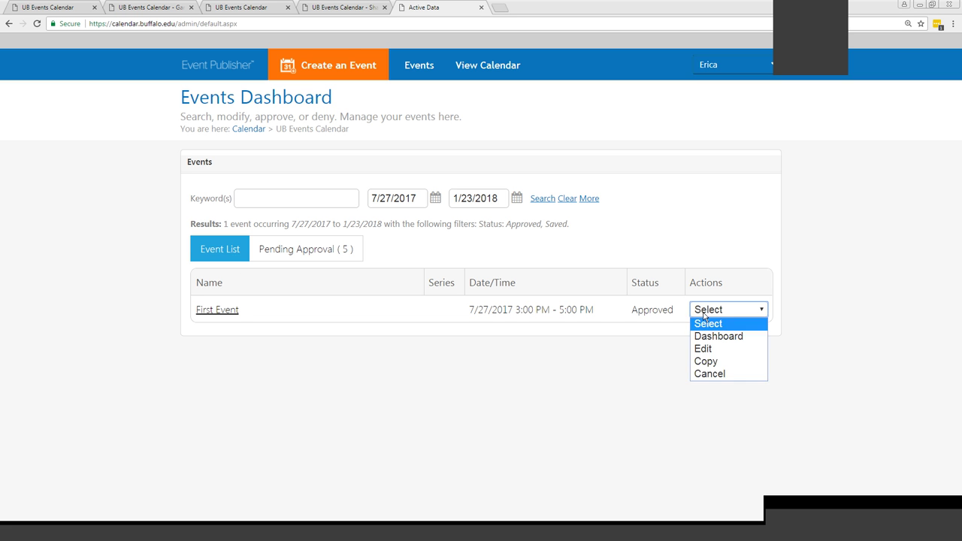
pyautogui.click(705, 362)
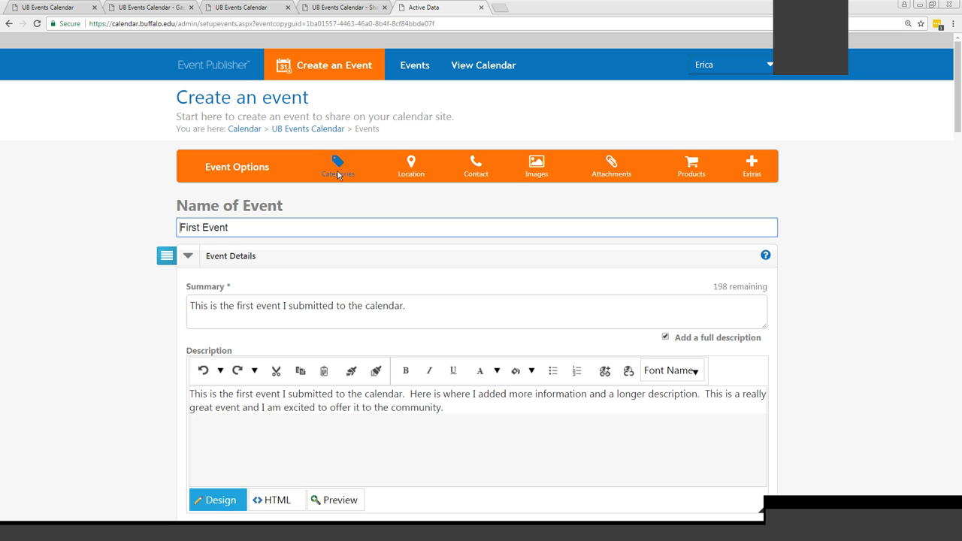
# In the copied event, set the start date to August 21, 2017
pyautogui.click(872, 282)
pyautogui.scroll(-2, 501, 267)
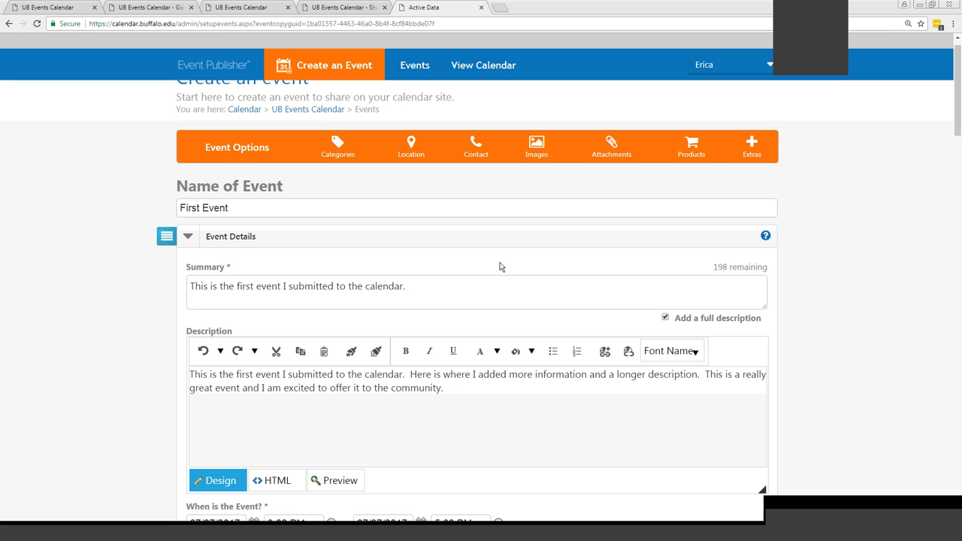
pyautogui.scroll(-4, 338, 372)
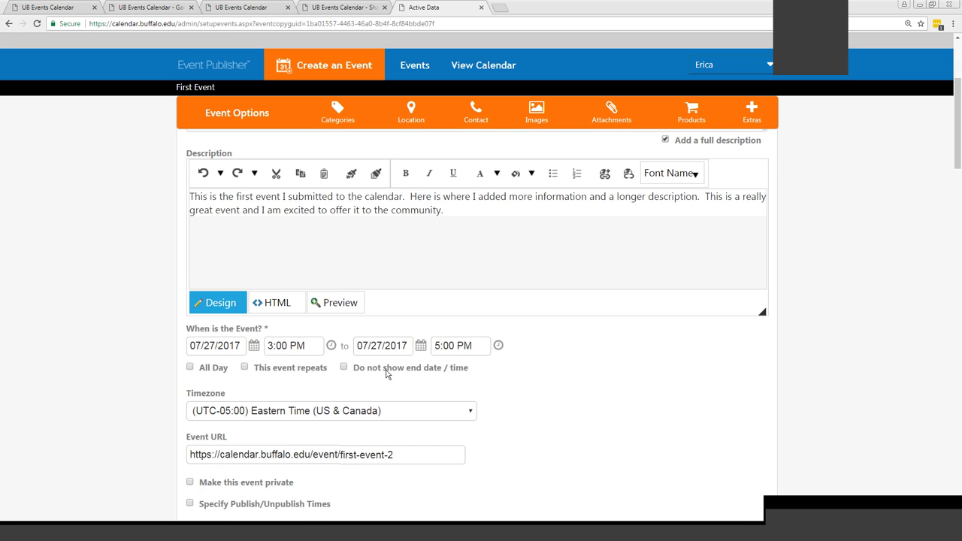
pyautogui.scroll(-1, 657, 376)
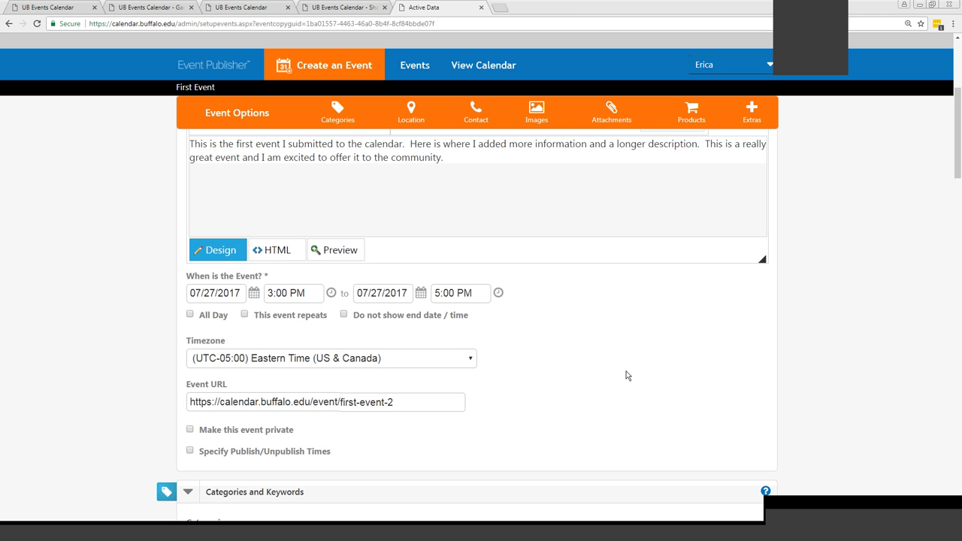
pyautogui.click(254, 294)
pyautogui.click(255, 294)
pyautogui.click(337, 315)
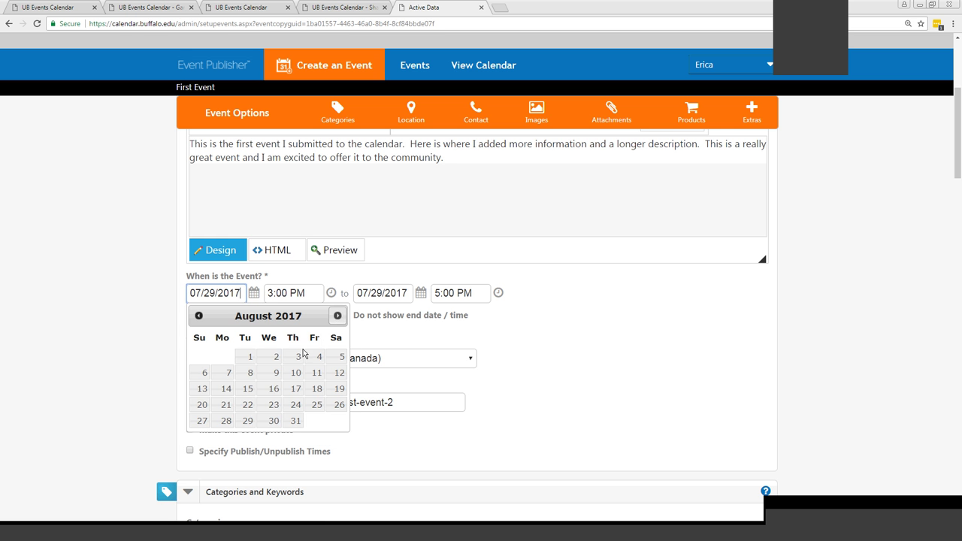
pyautogui.click(225, 404)
# Review the event name and form fields, then discard the copied draft
pyautogui.scroll(3, 255, 232)
pyautogui.tripleClick(256, 232)
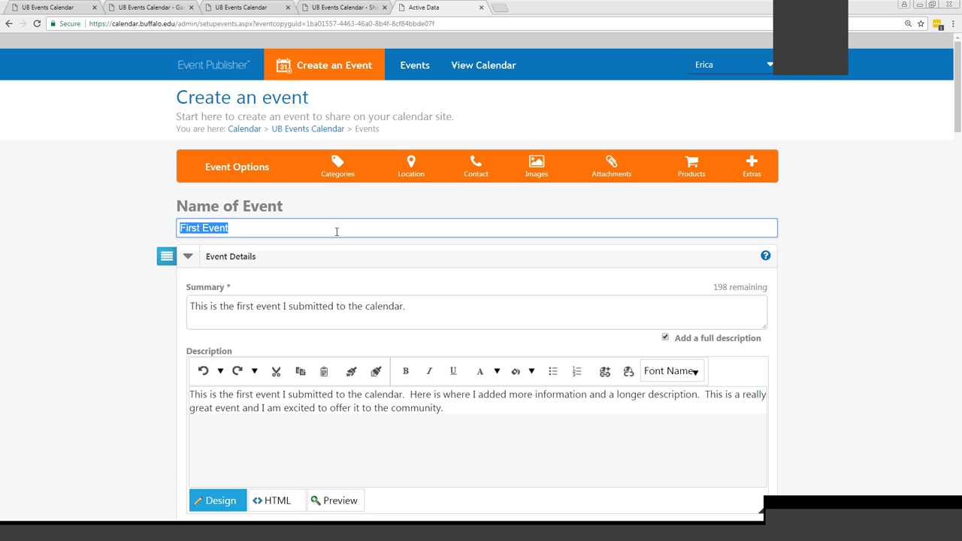
pyautogui.scroll(-5, 829, 342)
pyautogui.scroll(-10, 830, 352)
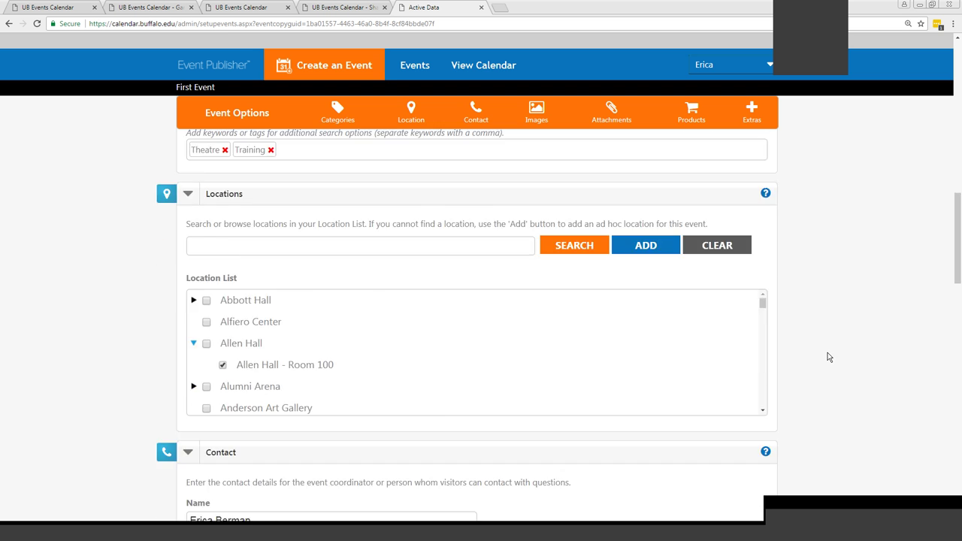
pyautogui.scroll(1, 957, 387)
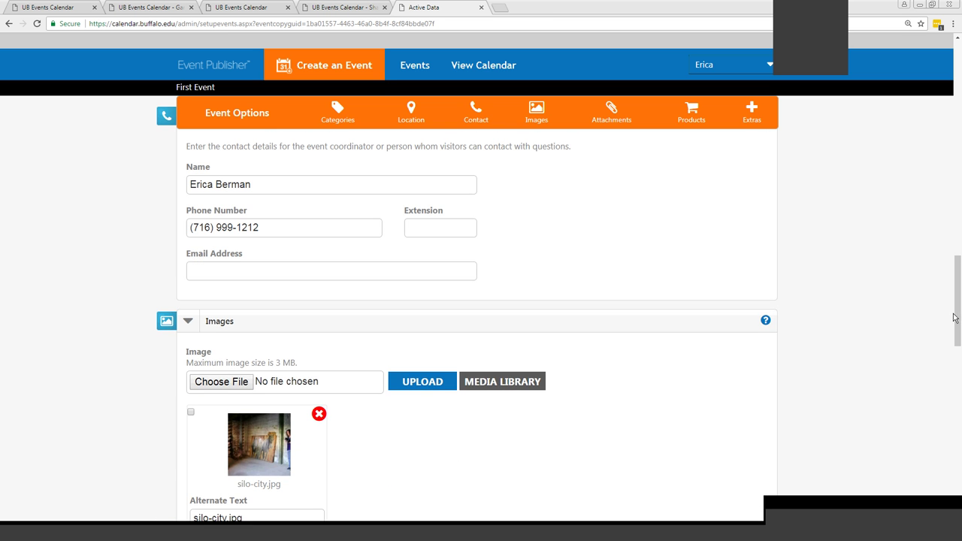
pyautogui.moveTo(956, 325); pyautogui.dragTo(960, 488)
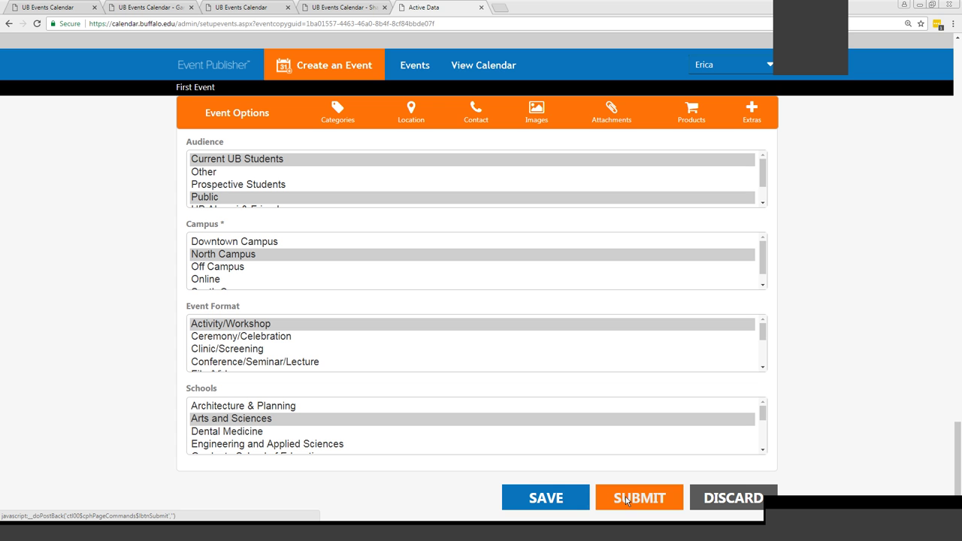
pyautogui.click(720, 502)
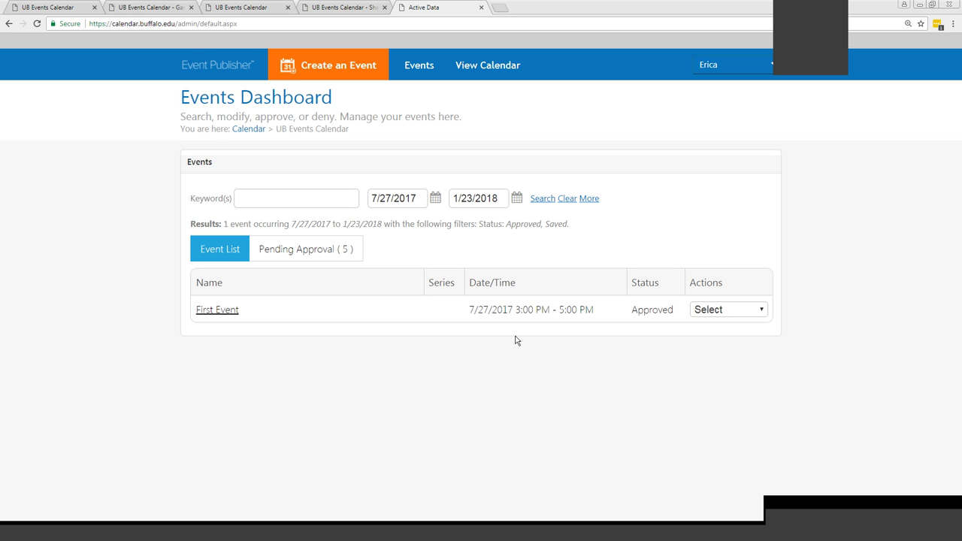
# Open View Calendar, browse the public listings with First Event, then go to MY PROFILE
pyautogui.click(487, 66)
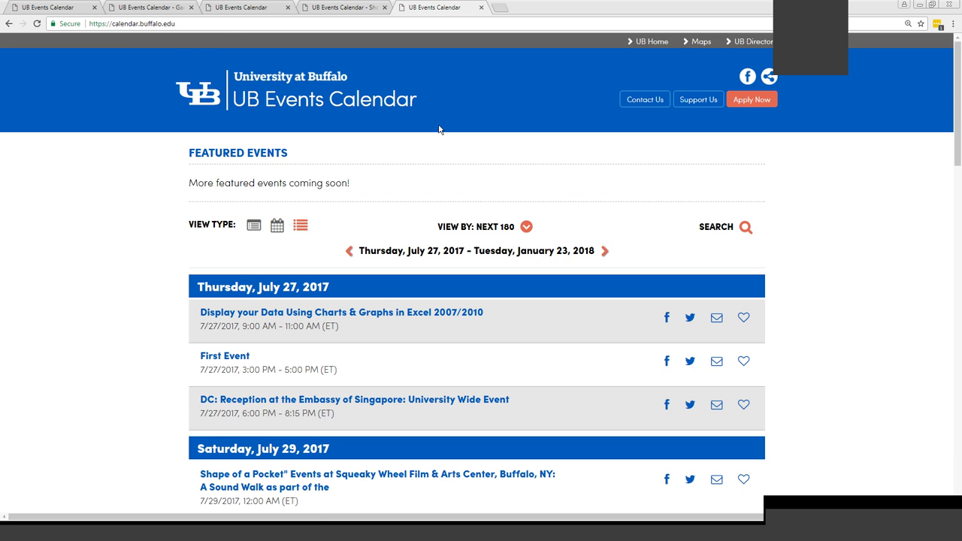
pyautogui.scroll(-1, 812, 309)
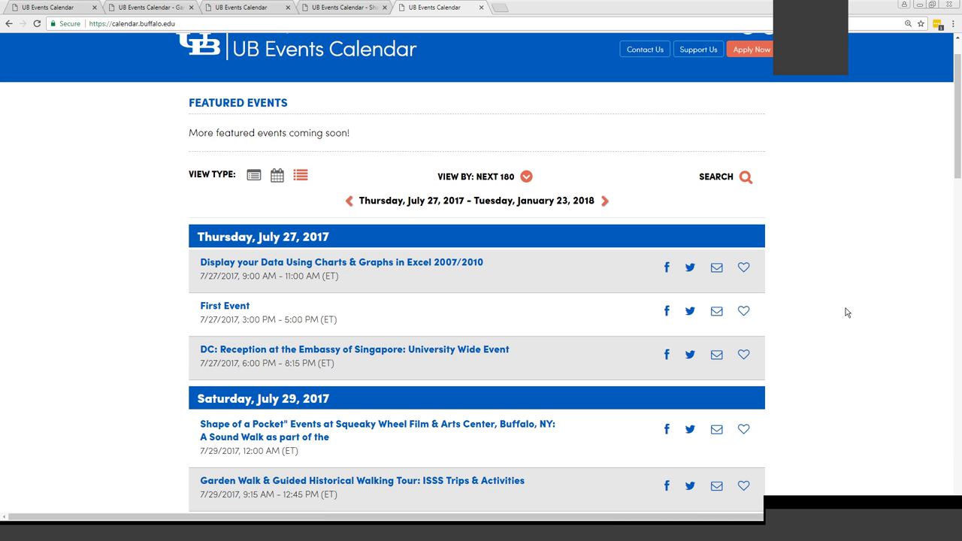
pyautogui.scroll(-1, 957, 177)
pyautogui.moveTo(957, 178); pyautogui.dragTo(959, 475)
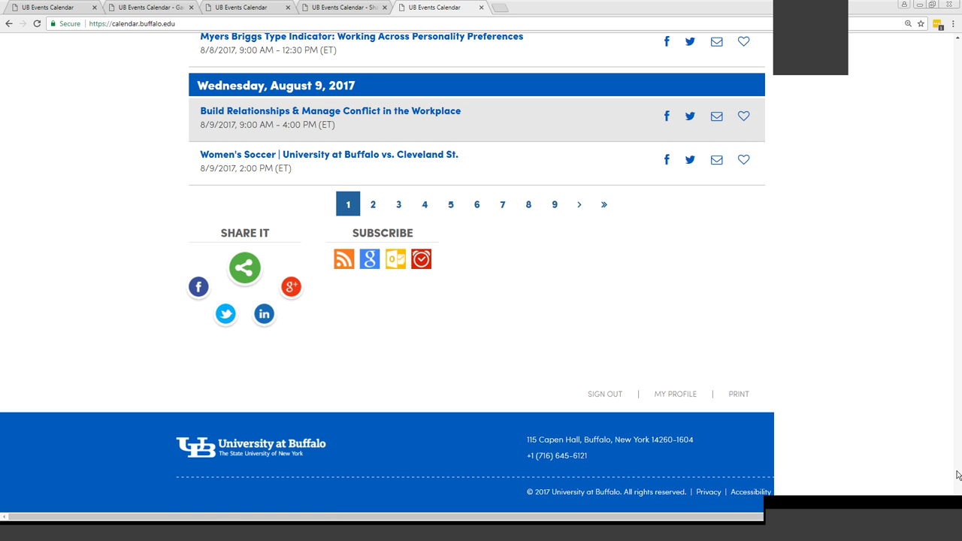
pyautogui.click(681, 397)
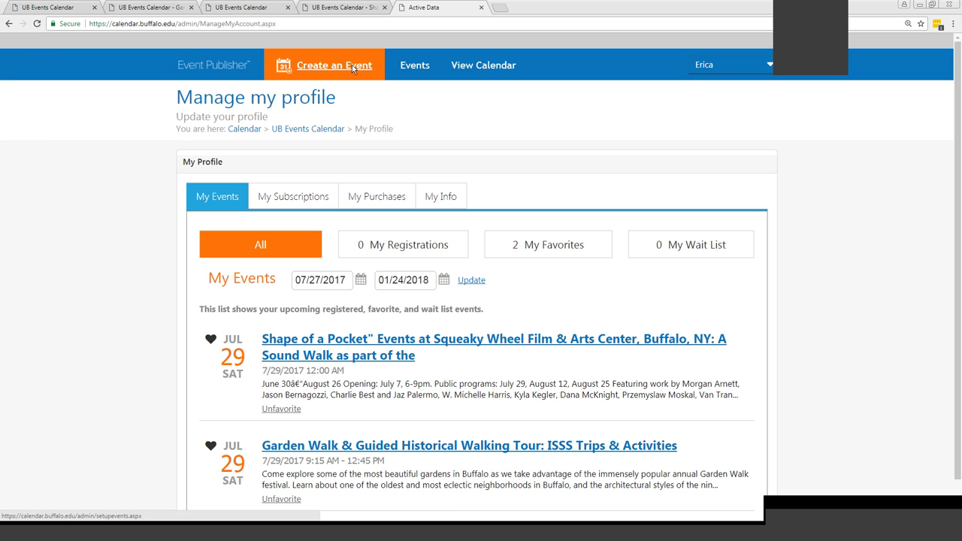
# Return to the Events Dashboard, where First Event is listed as Approved
pyautogui.click(409, 67)
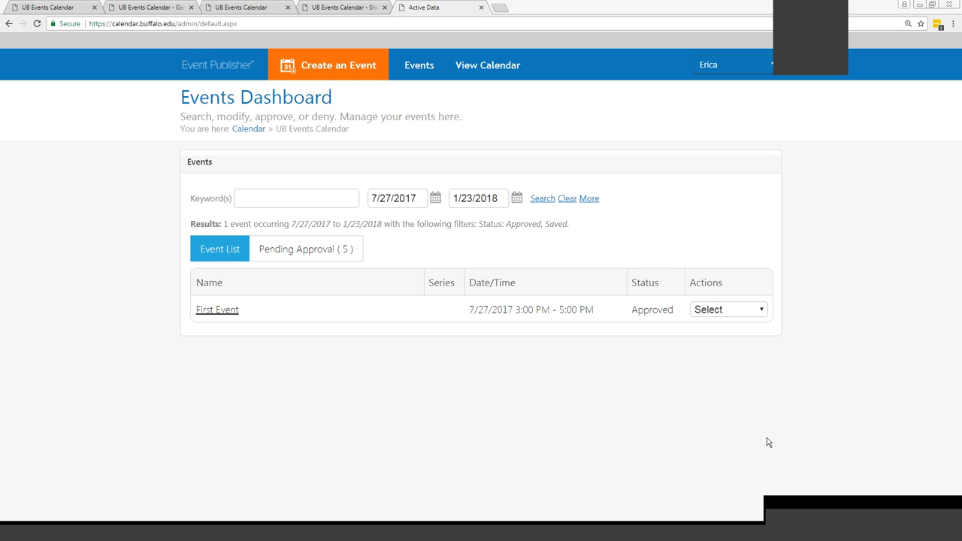
# Review the new event form's Audience, Campus, Event Format and Schools fields, then open the public calendar
pyautogui.click(339, 67)
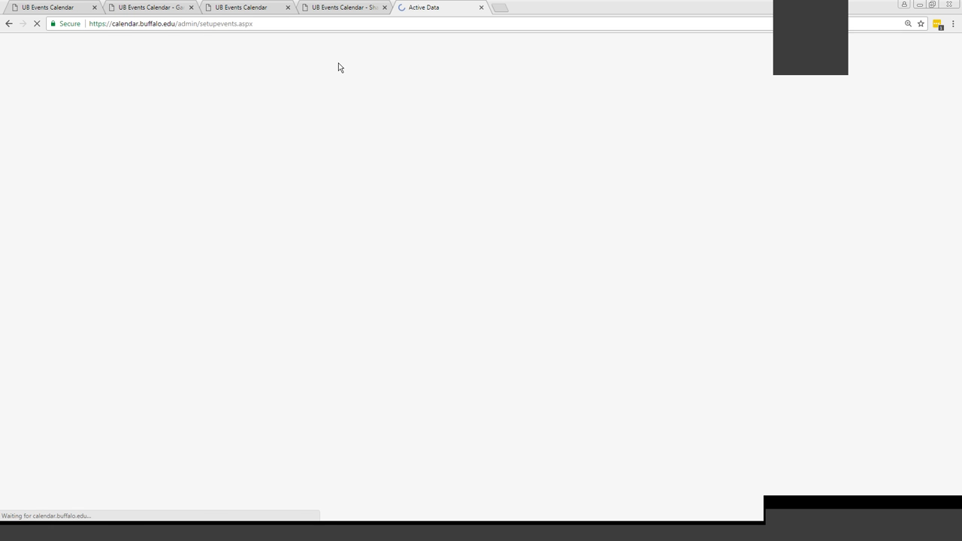
pyautogui.click(750, 163)
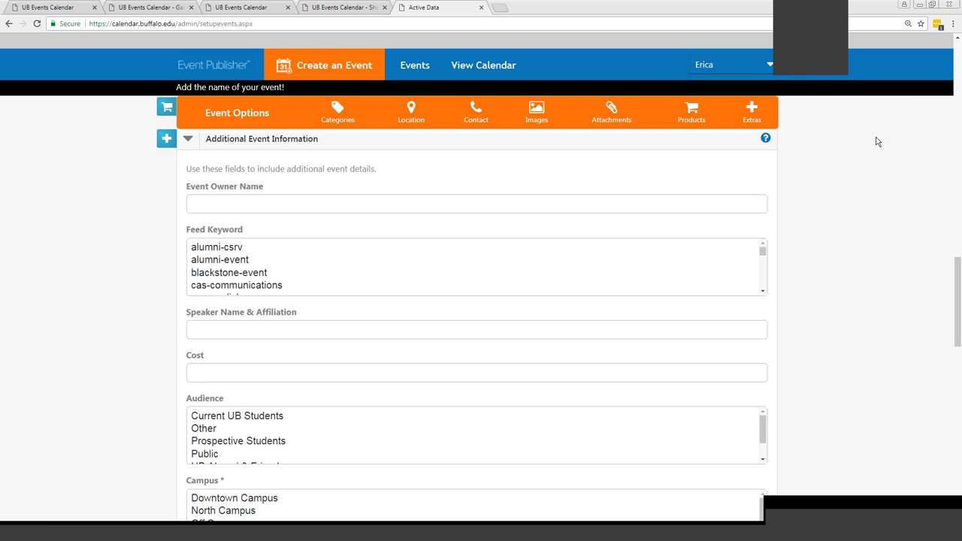
pyautogui.scroll(-4, 877, 181)
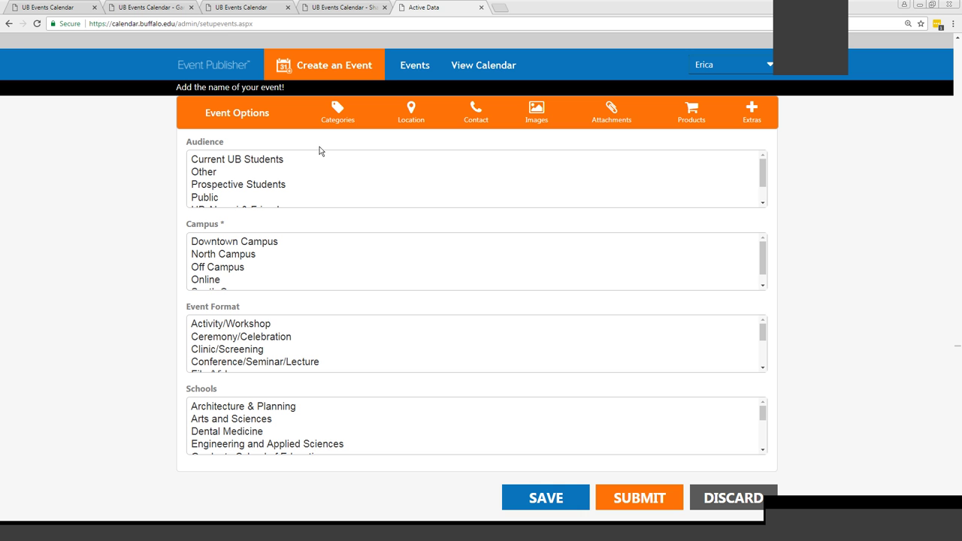
pyautogui.click(460, 68)
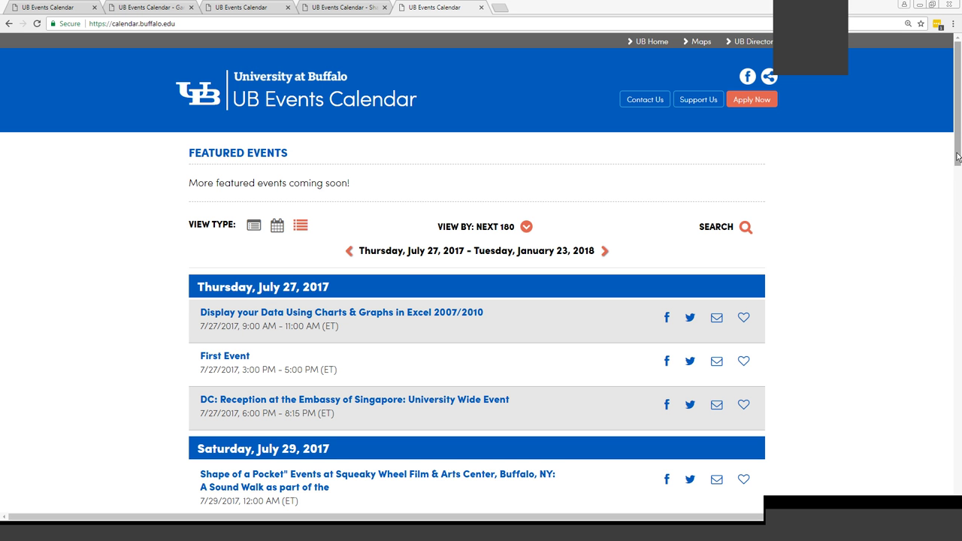
# Scroll to the upcoming-events list showing First Event on July 27, 2017, 3:00–5:00 PM
pyautogui.moveTo(957, 156); pyautogui.dragTo(956, 170)
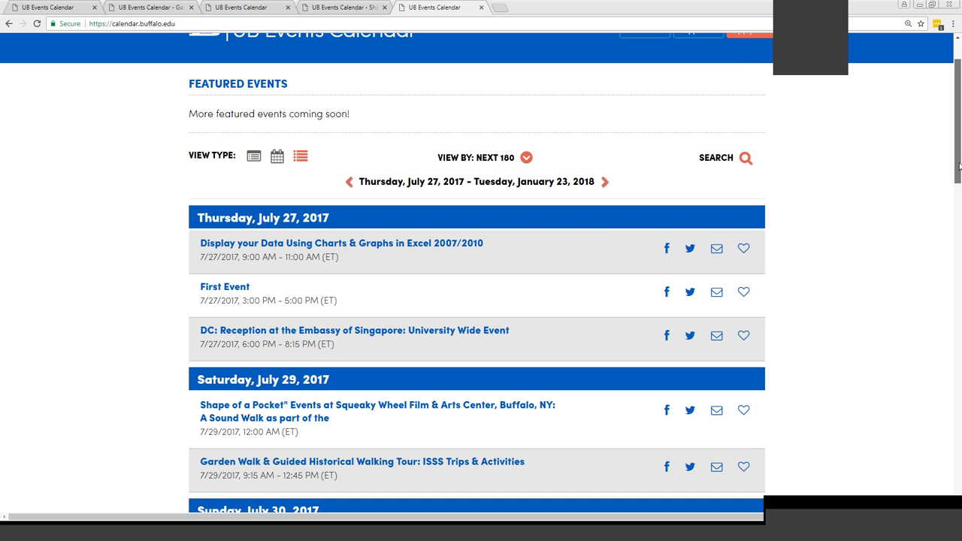
# Run an event search filtered to the Health & Wellness category, which returns no events
pyautogui.click(711, 159)
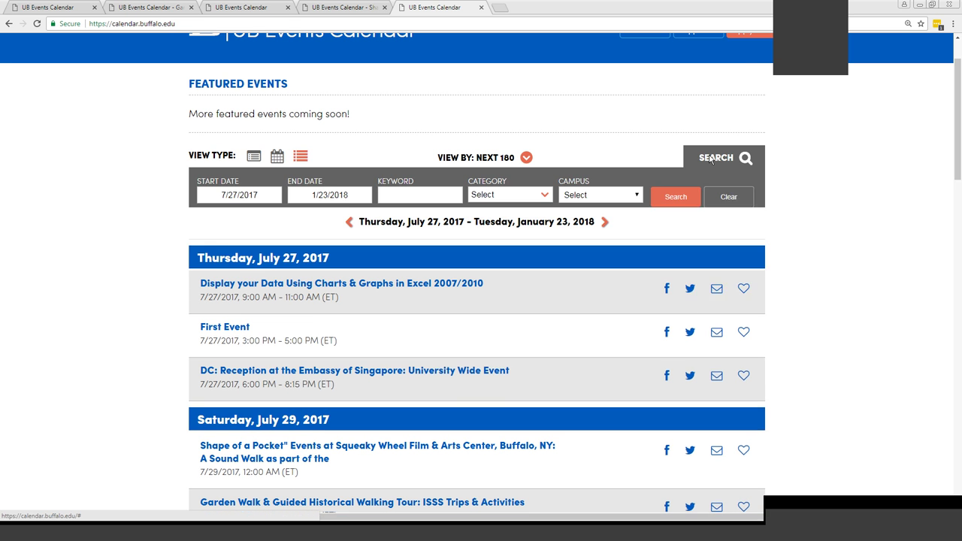
pyautogui.click(496, 199)
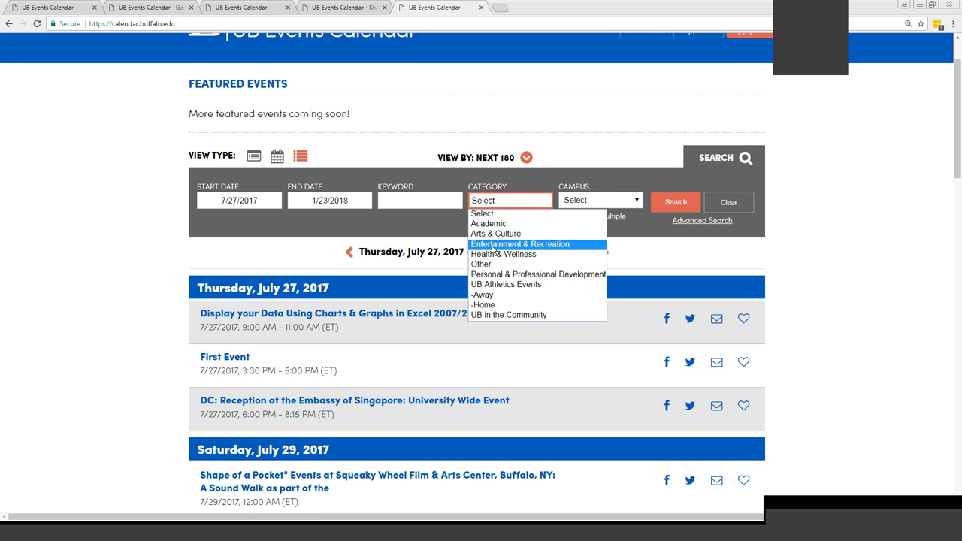
pyautogui.click(494, 244)
pyautogui.click(510, 200)
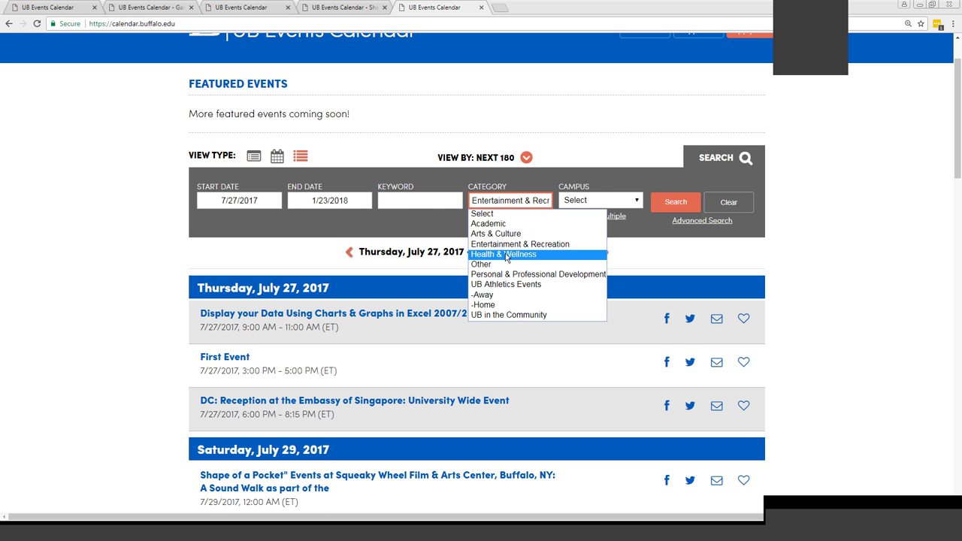
pyautogui.click(506, 256)
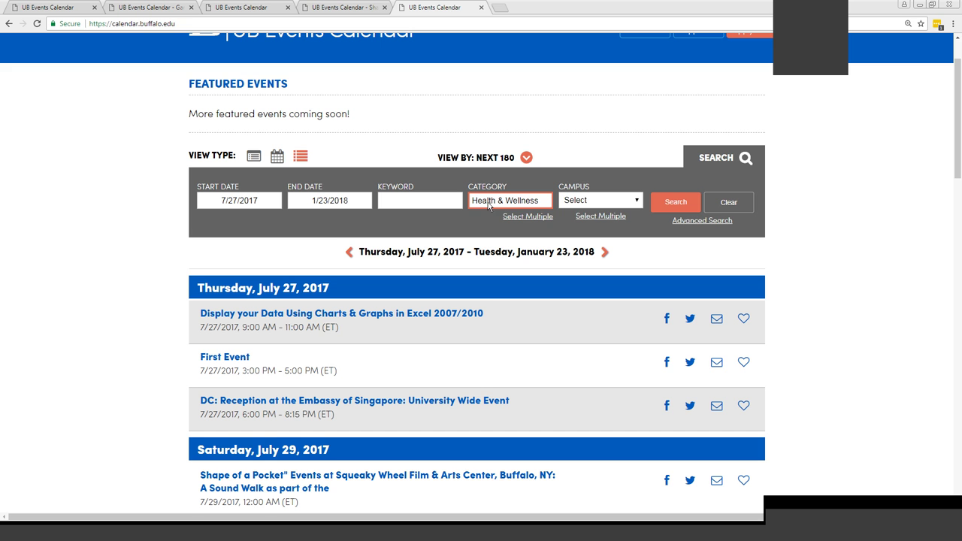
pyautogui.click(676, 203)
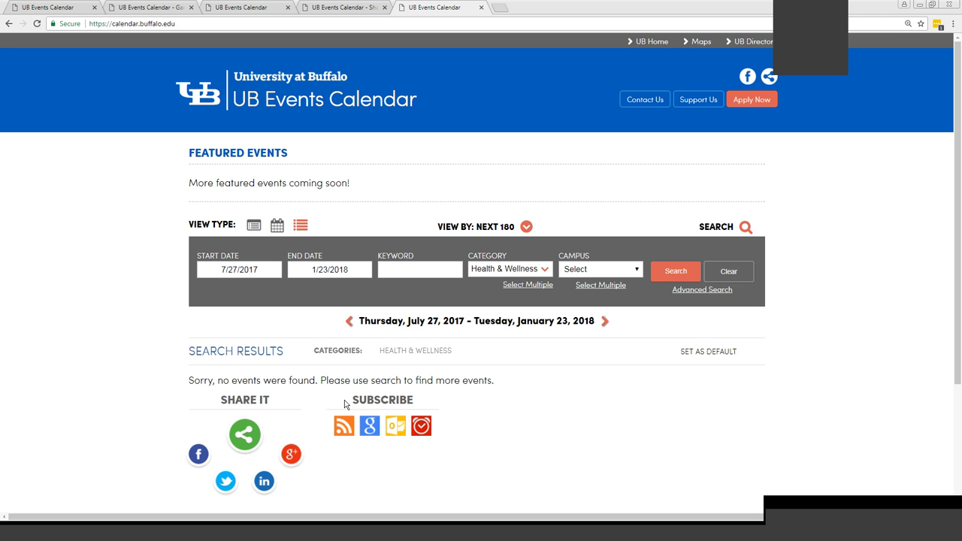
pyautogui.moveTo(345, 404); pyautogui.dragTo(419, 404)
# Submit an email alert subscription using Current Calendar View Filter, then dismiss the Success panel
pyautogui.click(422, 427)
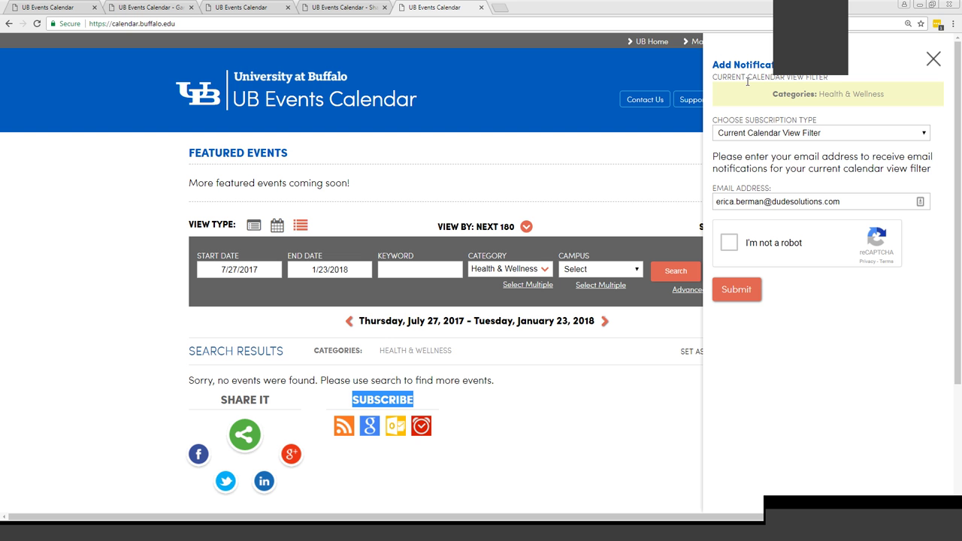
pyautogui.click(772, 133)
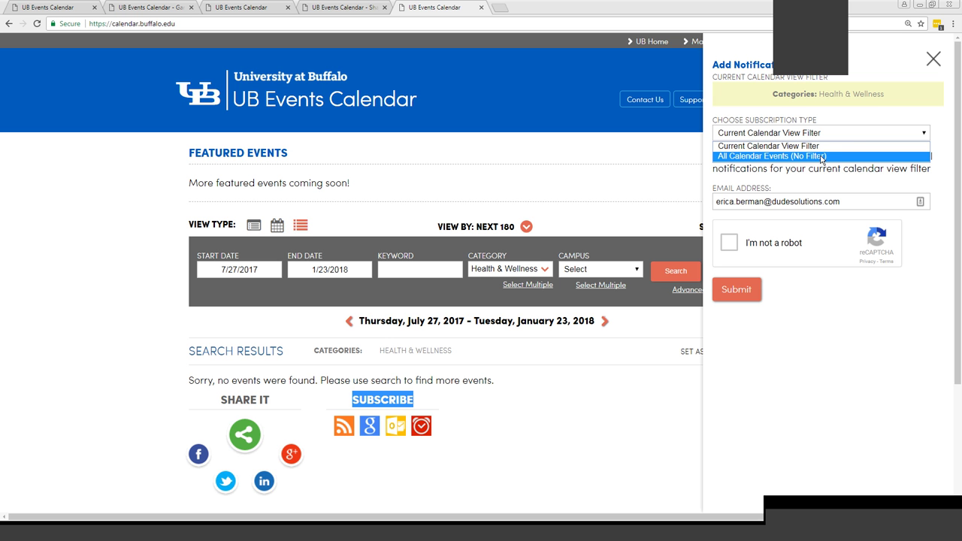
pyautogui.click(814, 147)
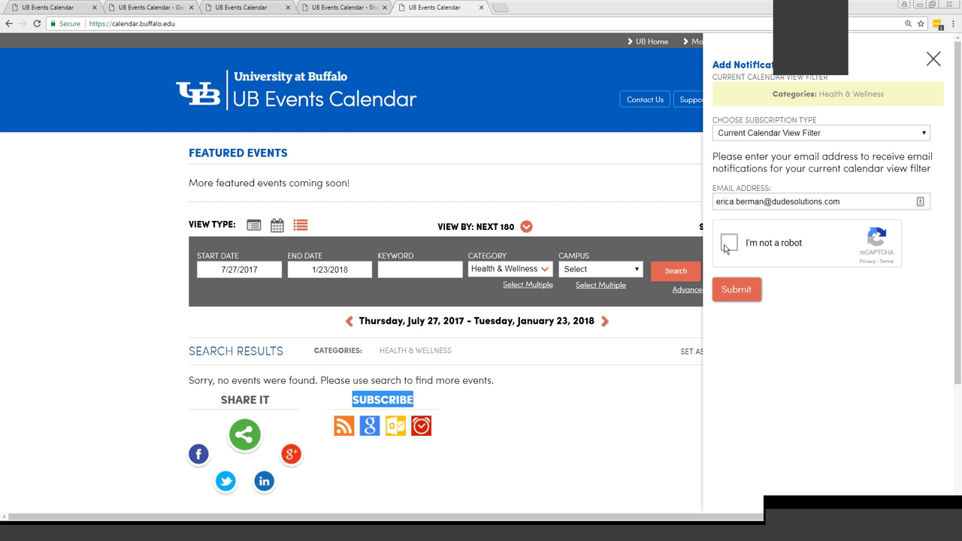
pyautogui.click(729, 243)
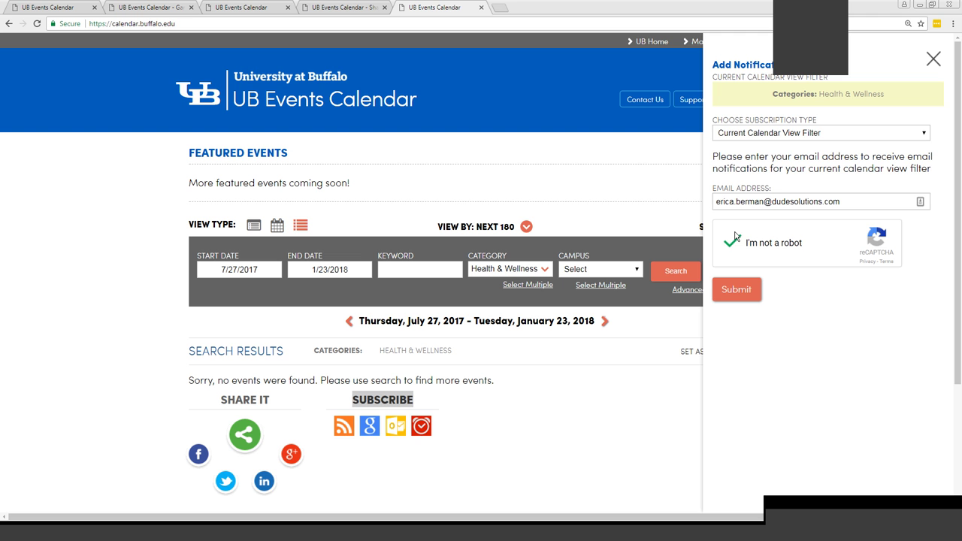
pyautogui.click(746, 291)
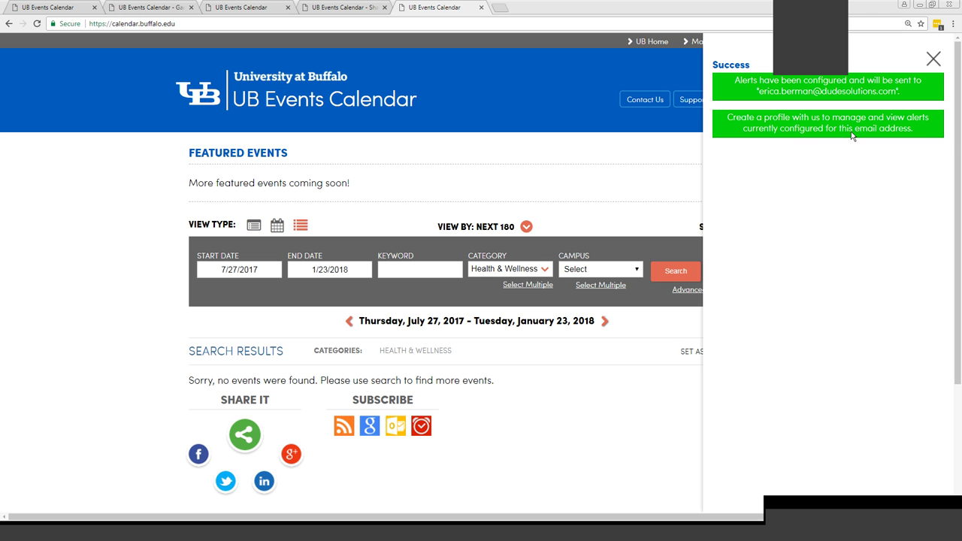
pyautogui.click(932, 59)
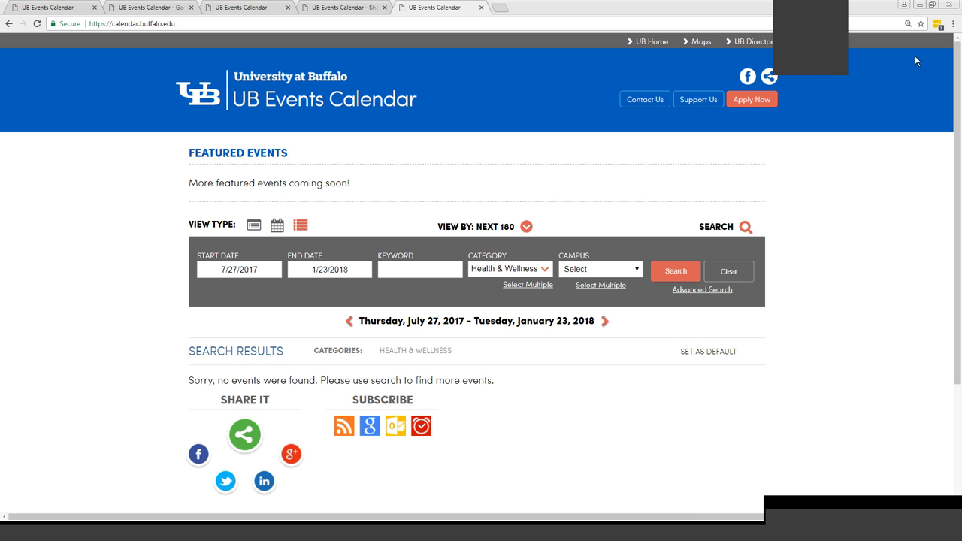
# Check the My Subscriptions tab under My Profile, then start a blank Create an event form
pyautogui.scroll(-3, 960, 113)
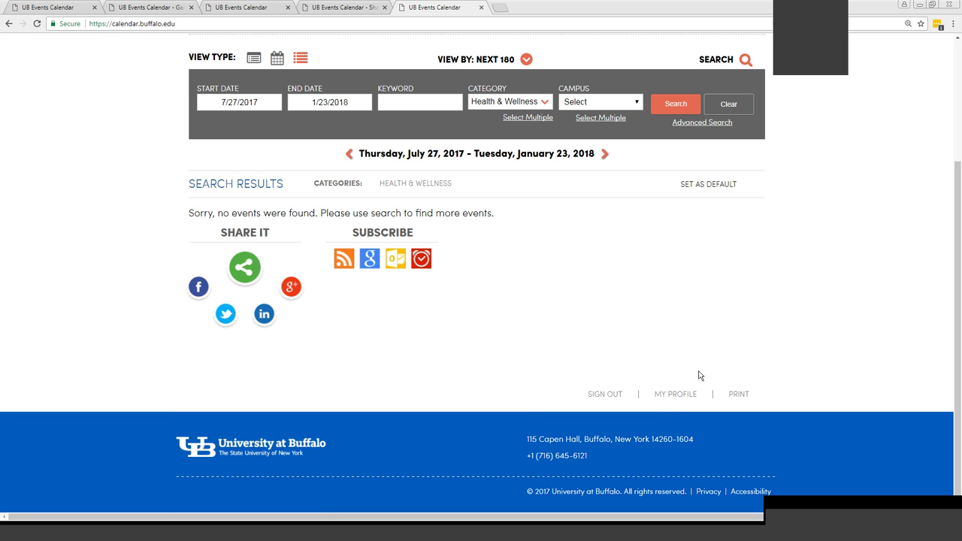
pyautogui.click(684, 394)
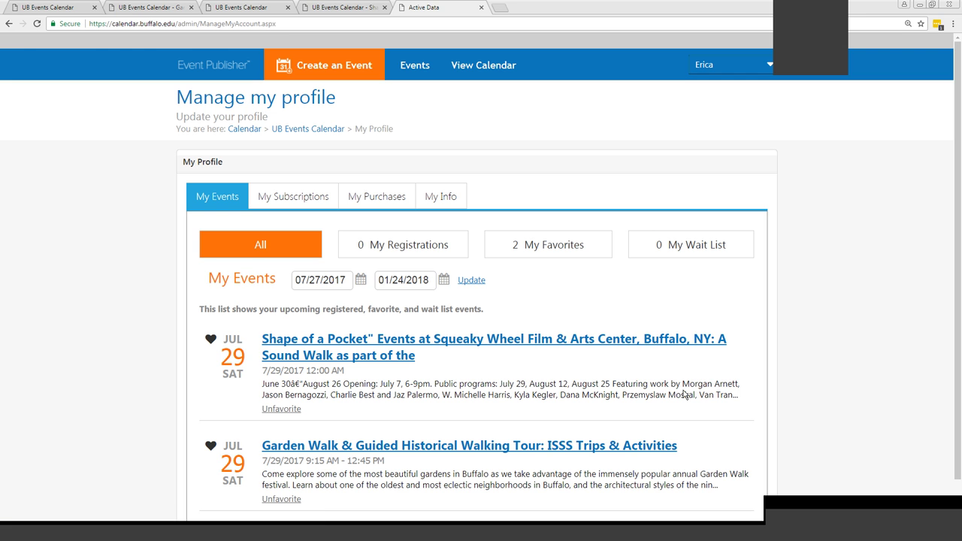
pyautogui.click(310, 197)
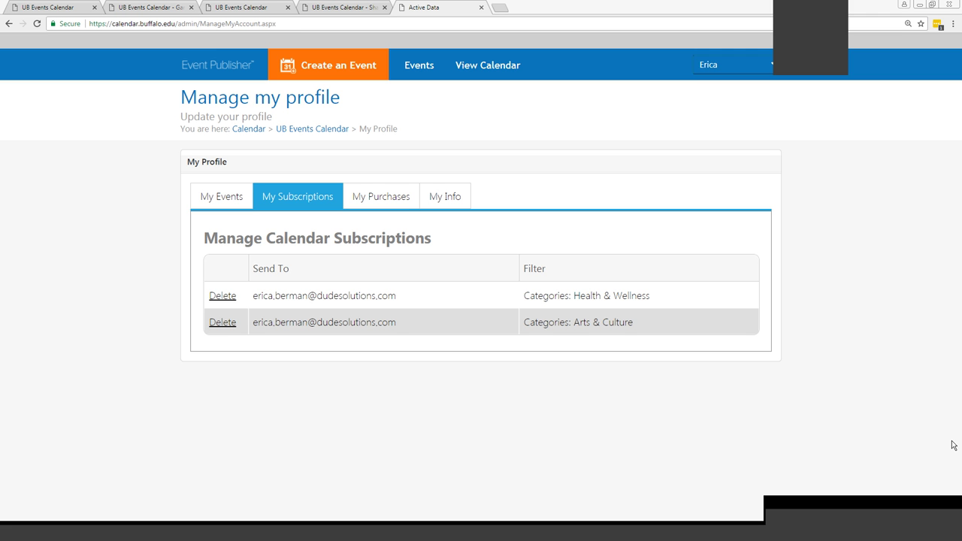
pyautogui.click(362, 68)
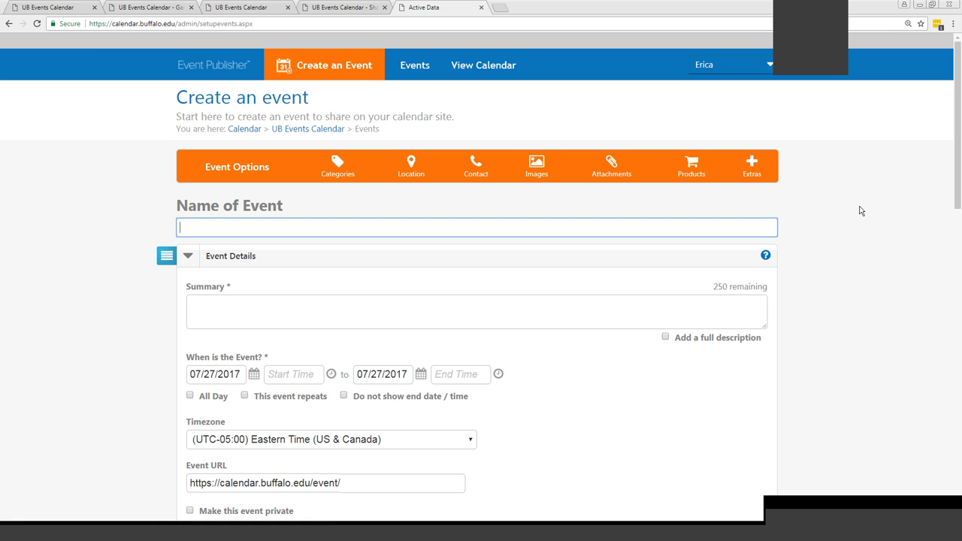
# Examine the Event URL field, distinguishing the fixed calendar.buffalo.edu/event/ prefix from the editable slug
pyautogui.scroll(-2, 861, 210)
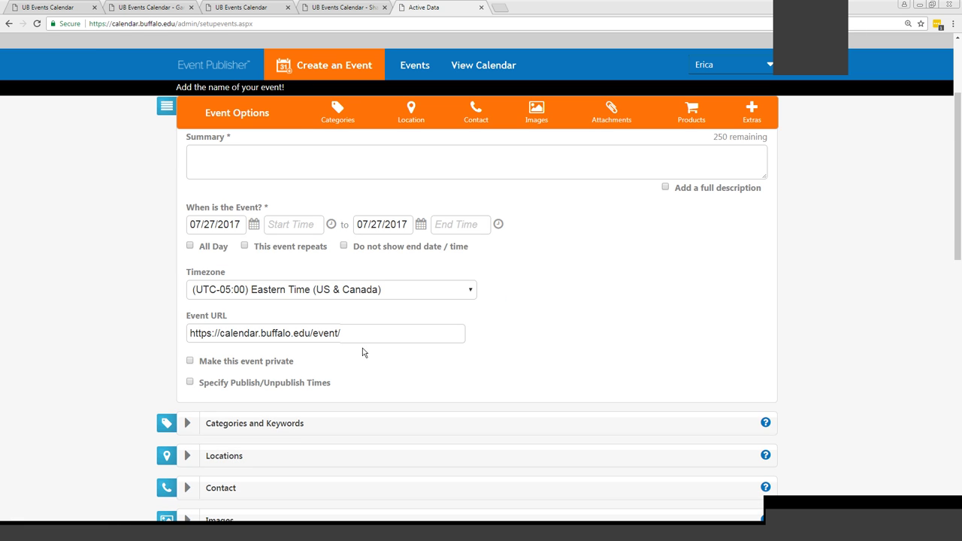
pyautogui.moveTo(250, 315); pyautogui.dragTo(171, 316)
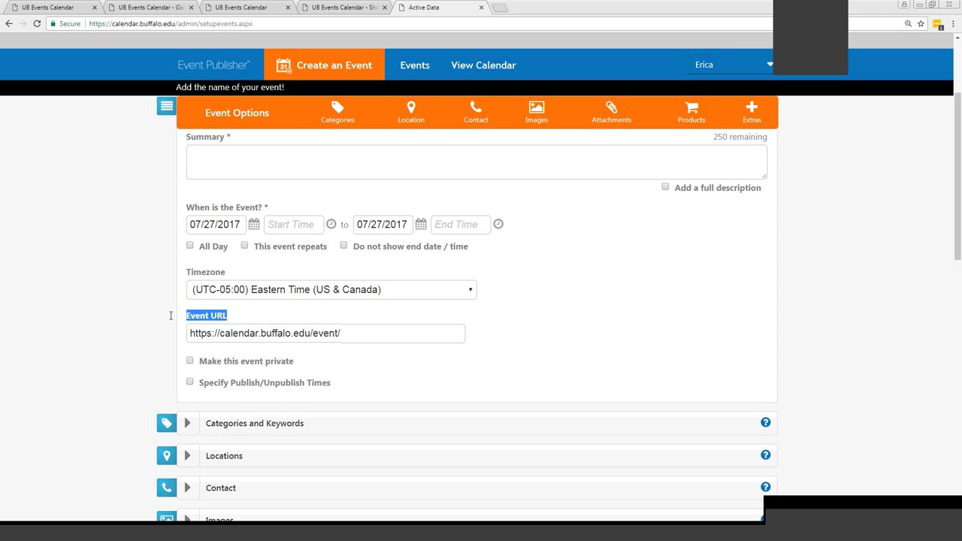
pyautogui.click(391, 333)
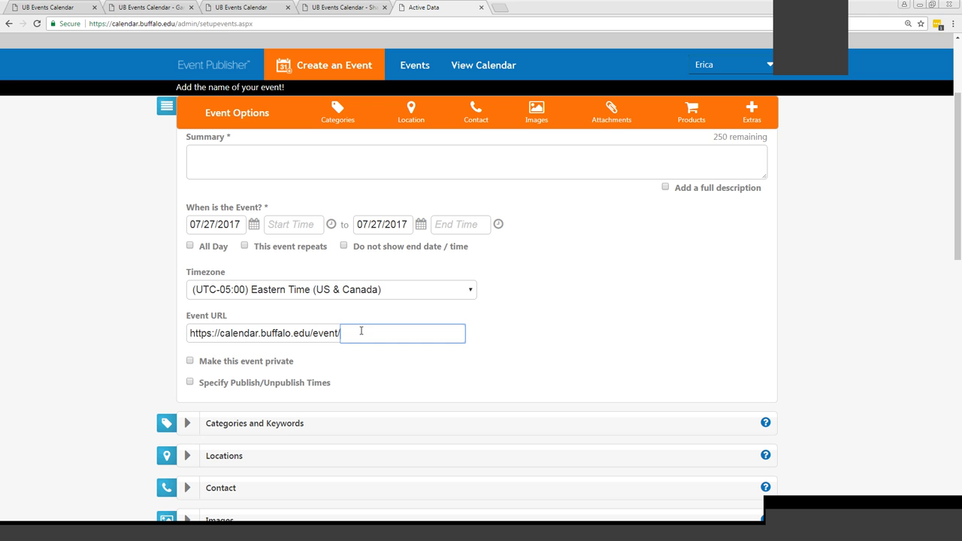
pyautogui.moveTo(340, 333); pyautogui.dragTo(254, 333)
pyautogui.tripleClick(249, 337)
pyautogui.click(250, 337)
pyautogui.click(489, 359)
# Enter 'Title of event' as the event name, correcting a typo
pyautogui.scroll(2, 357, 287)
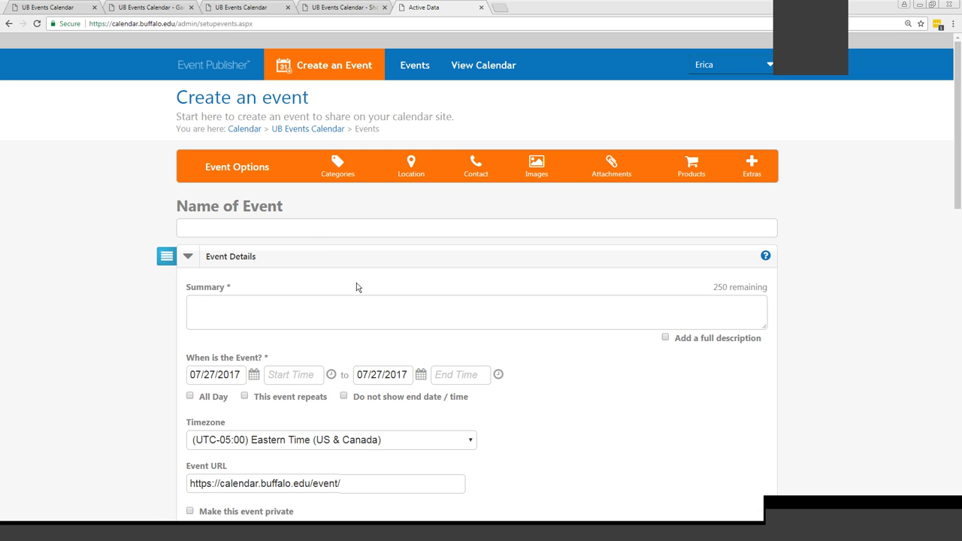
pyautogui.click(310, 231)
pyautogui.write('Title ')
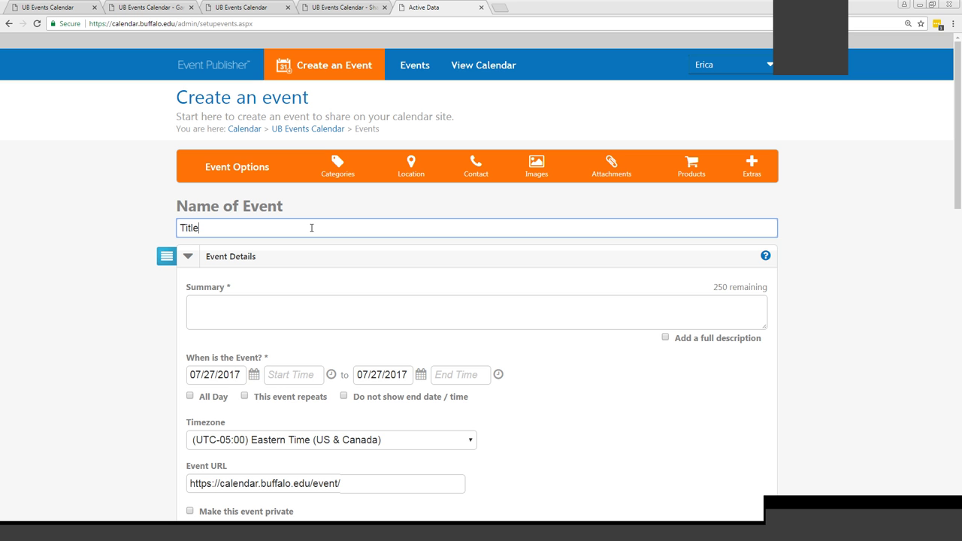
pyautogui.write('of evevnt')
pyautogui.press('BackSpace')
pyautogui.press('BackSpace')
pyautogui.press('BackSpace')
pyautogui.write('nt')
pyautogui.click(300, 315)
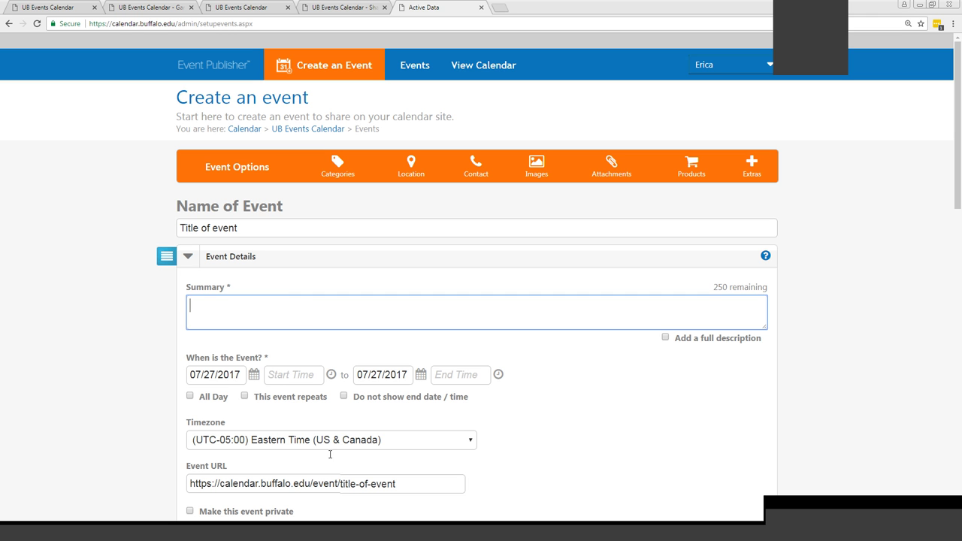
# Delete '-of-event' from the slug so the Event URL ends in /event/title
pyautogui.click(348, 481)
pyautogui.moveTo(413, 482); pyautogui.dragTo(321, 483)
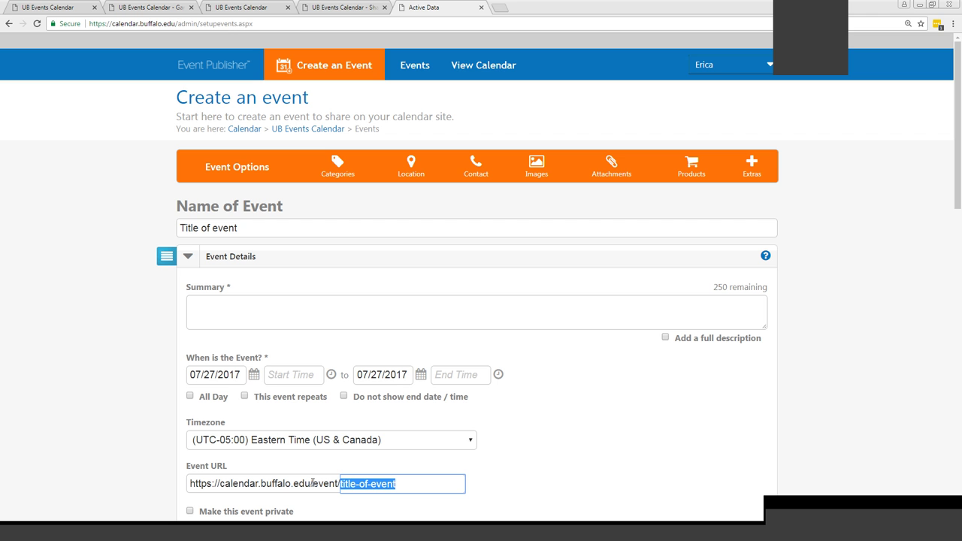
pyautogui.click(377, 484)
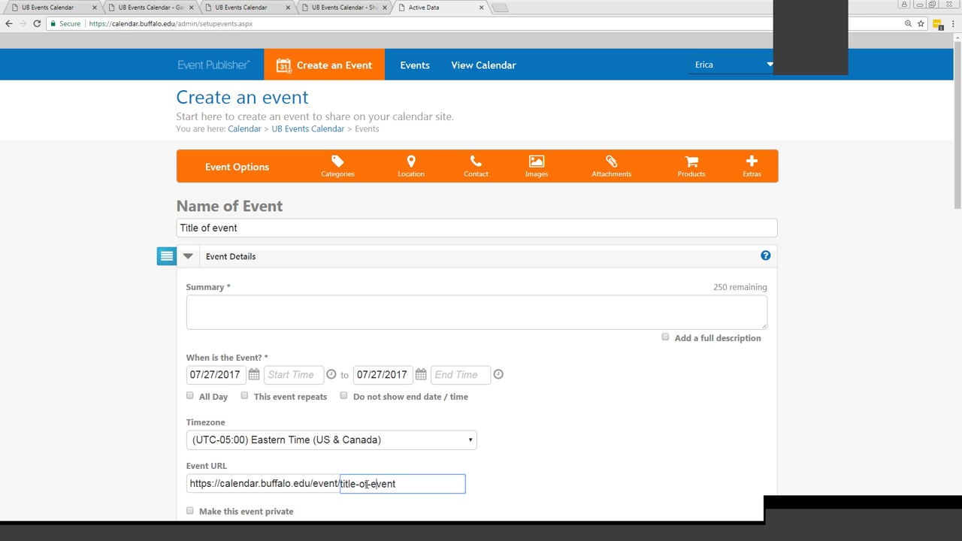
pyautogui.moveTo(395, 484); pyautogui.dragTo(355, 482)
pyautogui.press('BackSpace')
pyautogui.click(789, 180)
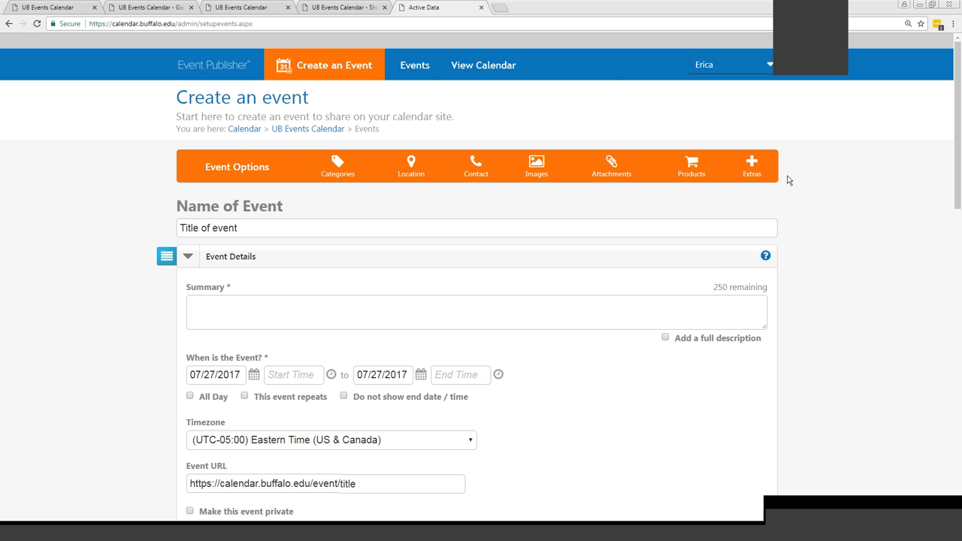
# Open First Event from the dashboard for editing and scroll to its 07/27/2017 Eastern Time settings
pyautogui.click(423, 66)
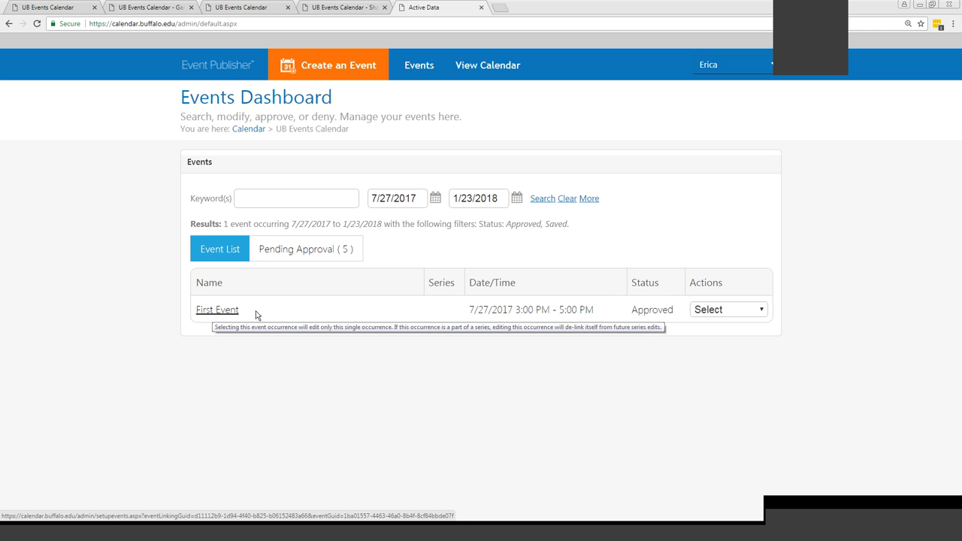
pyautogui.click(708, 310)
pyautogui.click(707, 354)
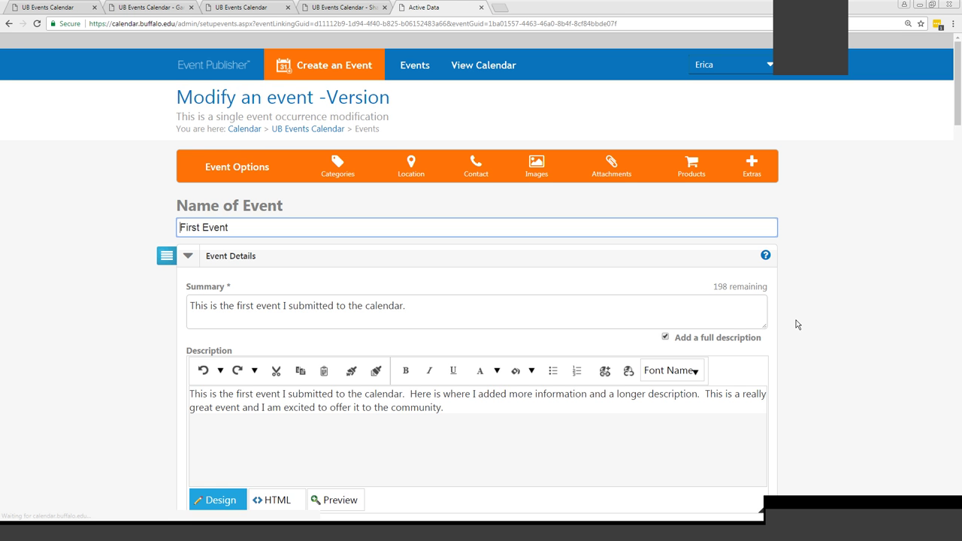
pyautogui.scroll(-5, 797, 324)
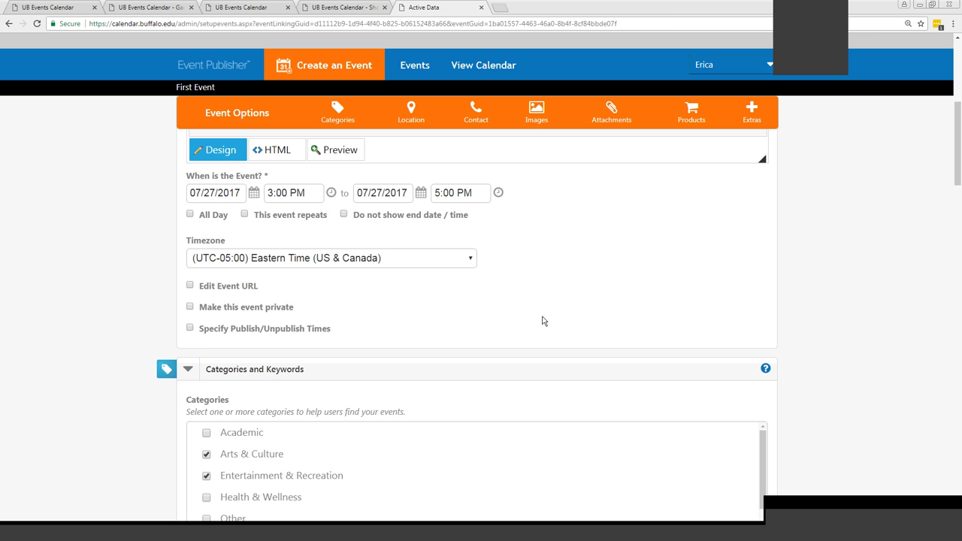
# Enable Edit Event URL, accept the link-breaking warning, and select the first-event slug without changing it
pyautogui.click(189, 287)
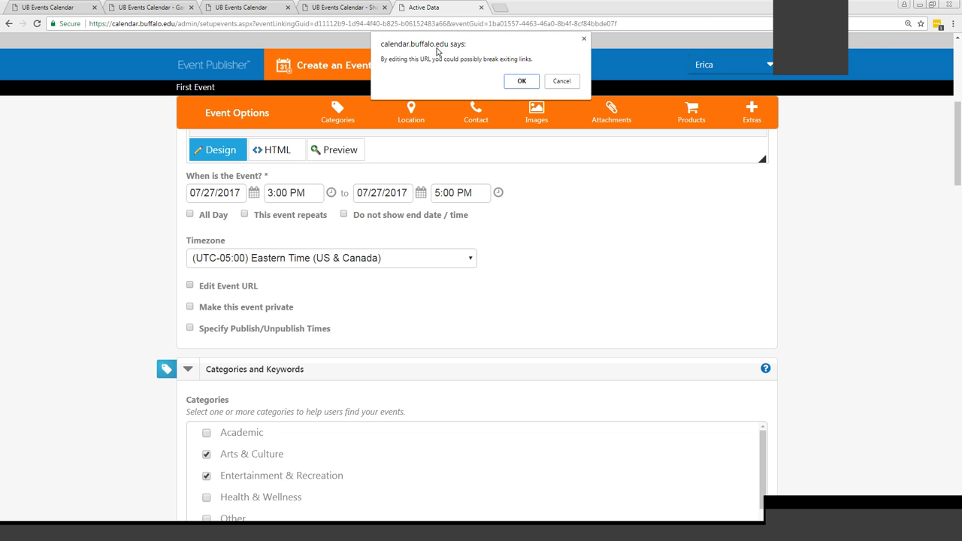
pyautogui.click(523, 82)
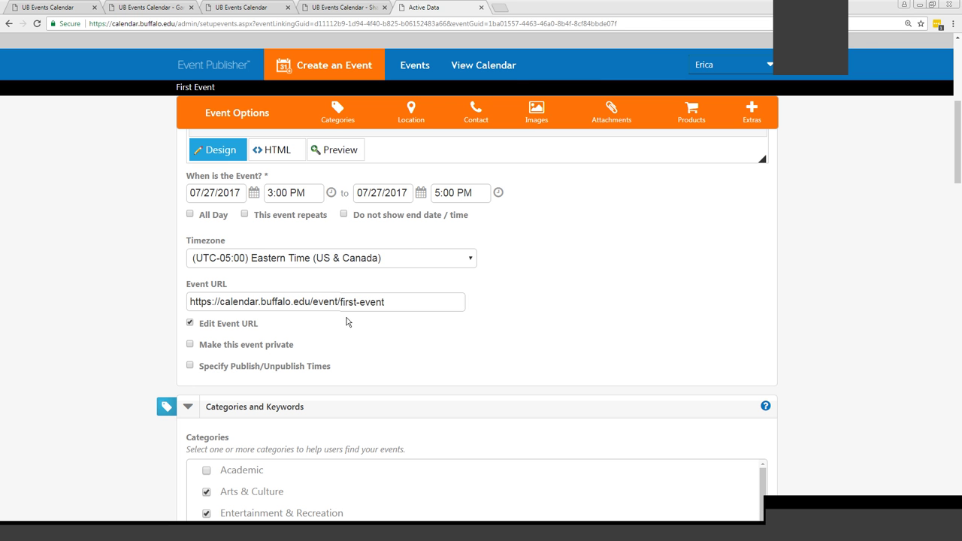
pyautogui.click(409, 305)
pyautogui.moveTo(408, 305); pyautogui.dragTo(336, 305)
pyautogui.click(398, 304)
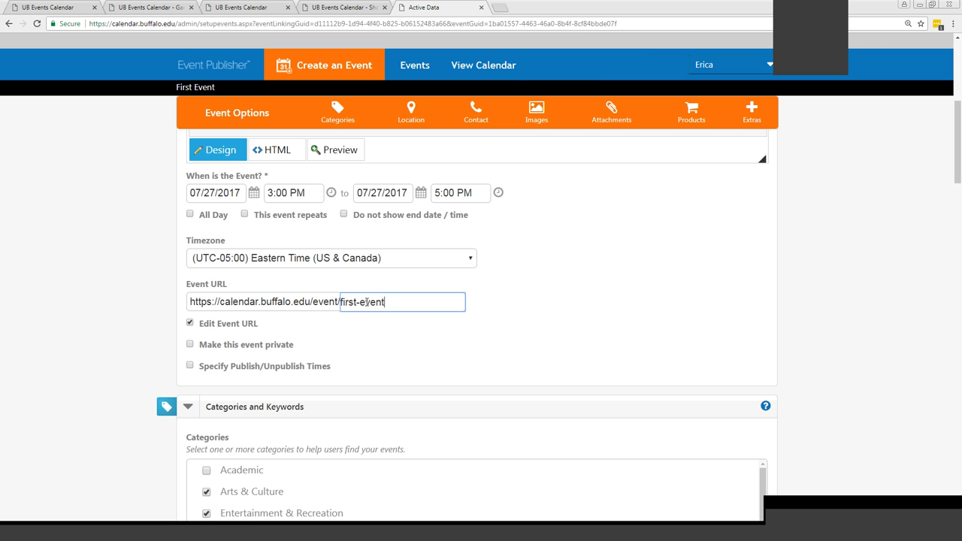
pyautogui.moveTo(423, 303); pyautogui.dragTo(327, 302)
pyautogui.click(413, 303)
pyautogui.moveTo(413, 302); pyautogui.dragTo(316, 304)
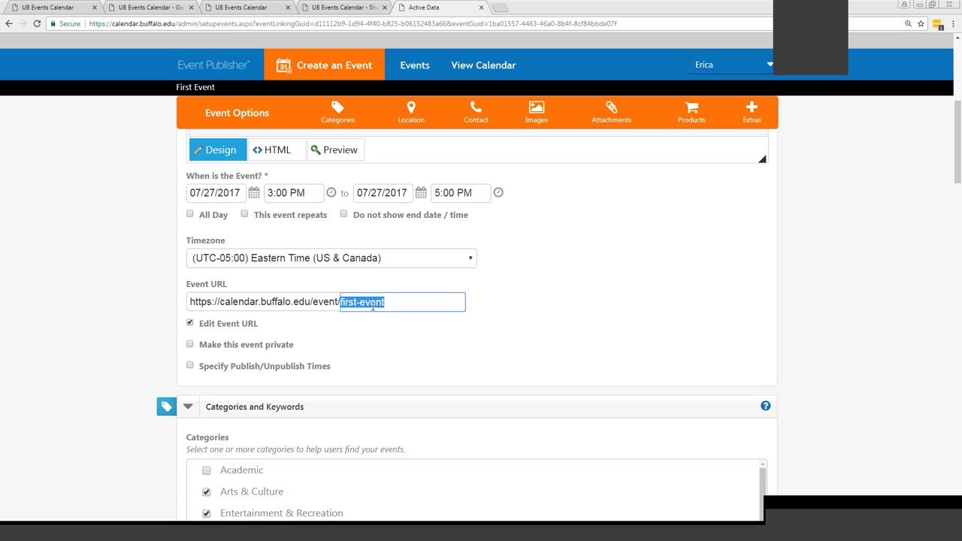
pyautogui.click(378, 337)
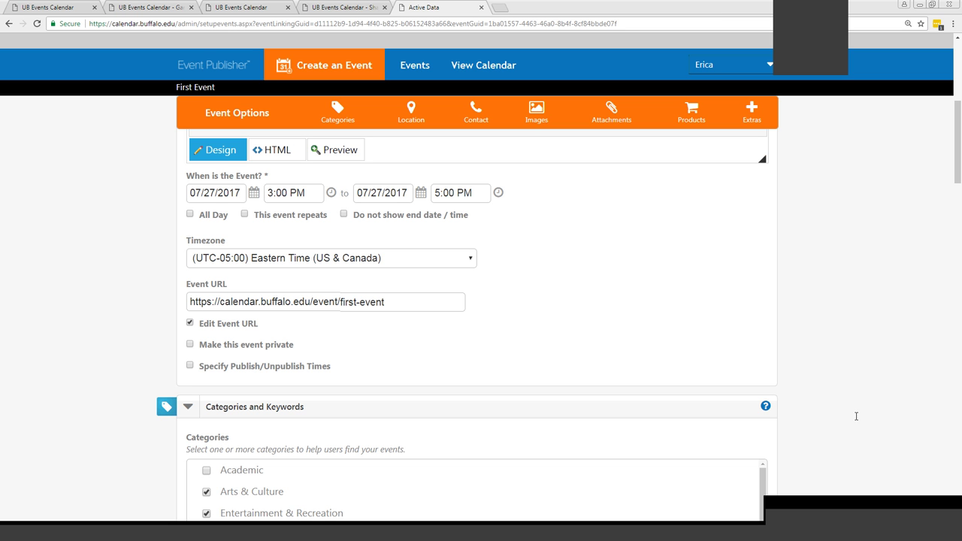